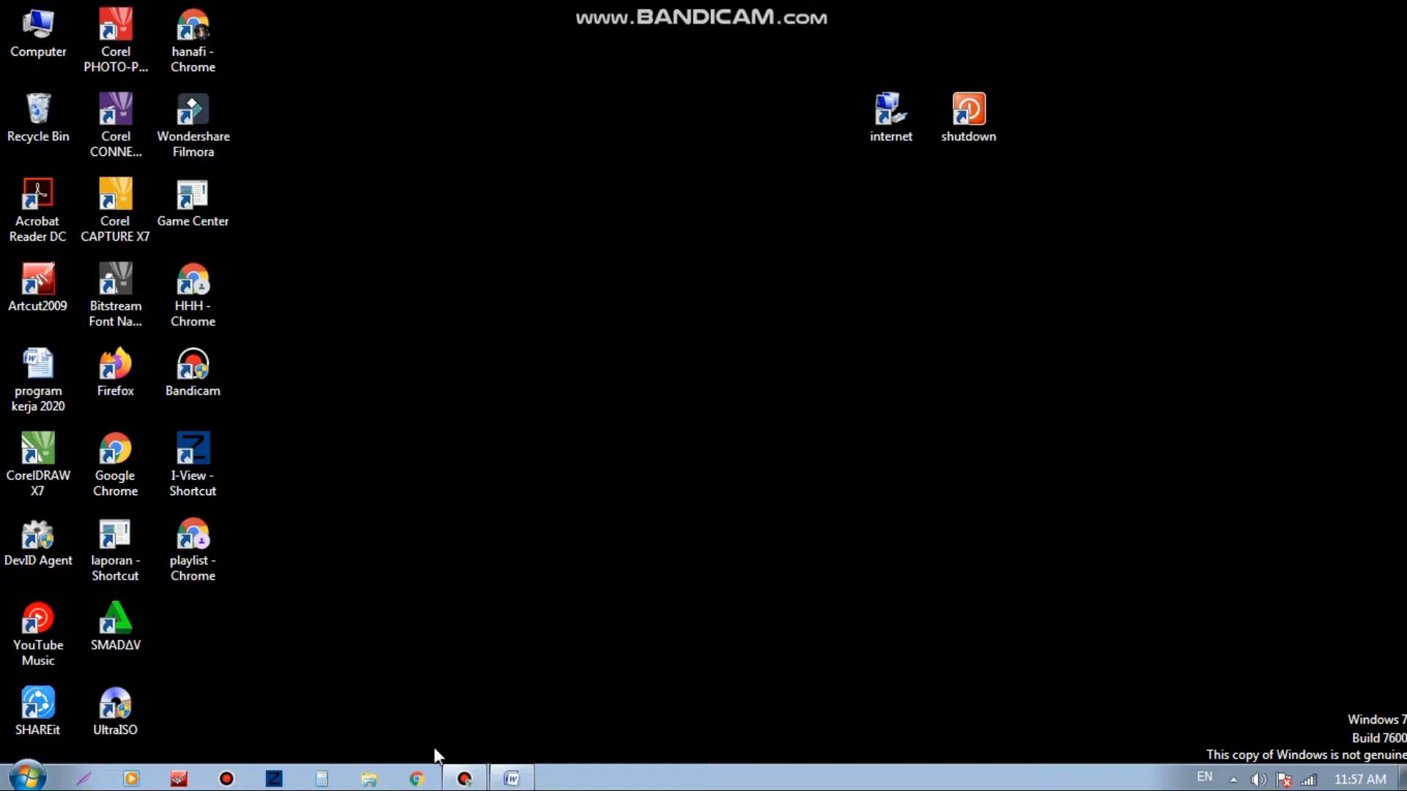
Step: Launch Google Chrome from the Windows taskbar
{"action": "left_click", "coordinate": [419, 780]}
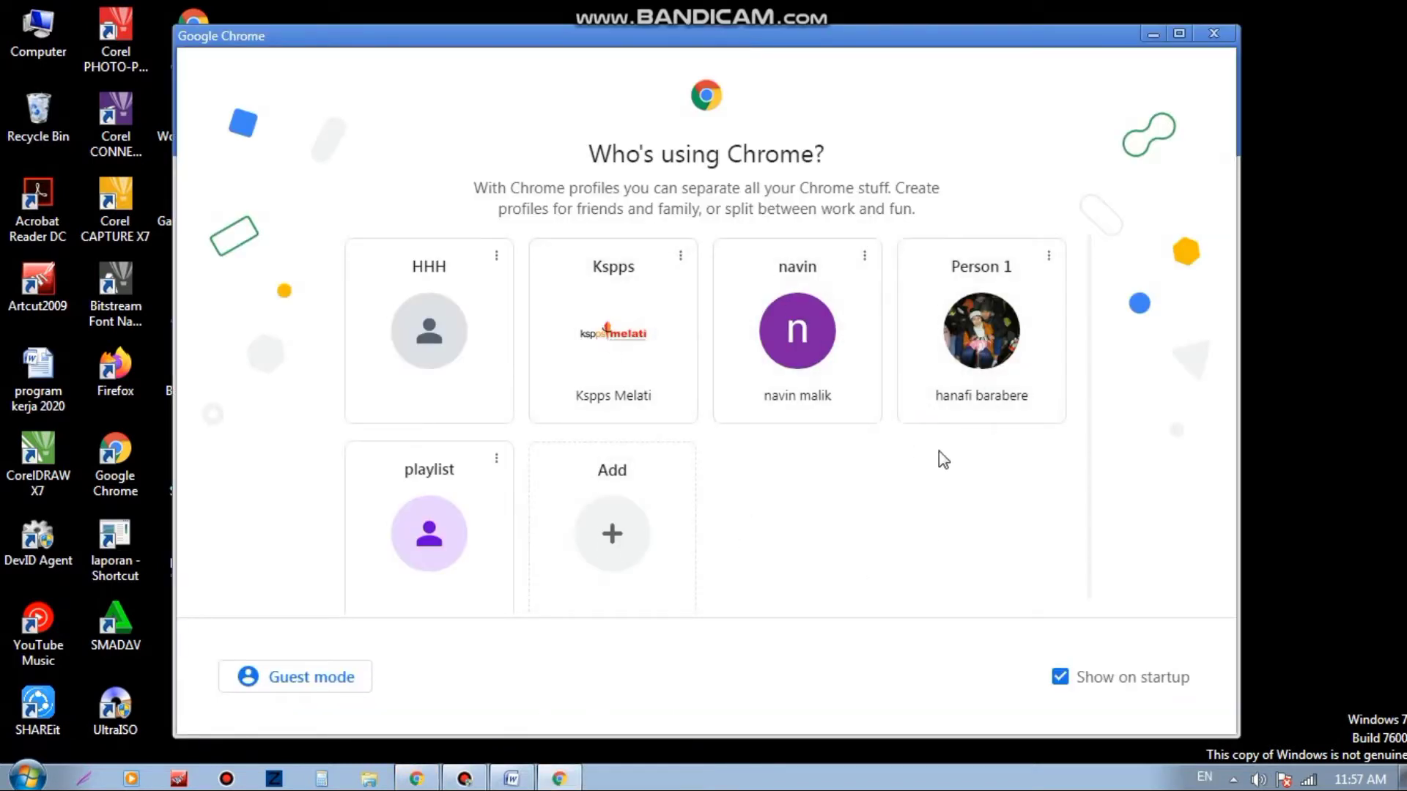
Step: Pick the Kspps Chrome profile and open Google Forms from the Google apps launcher
{"action": "left_click", "coordinate": [617, 370]}
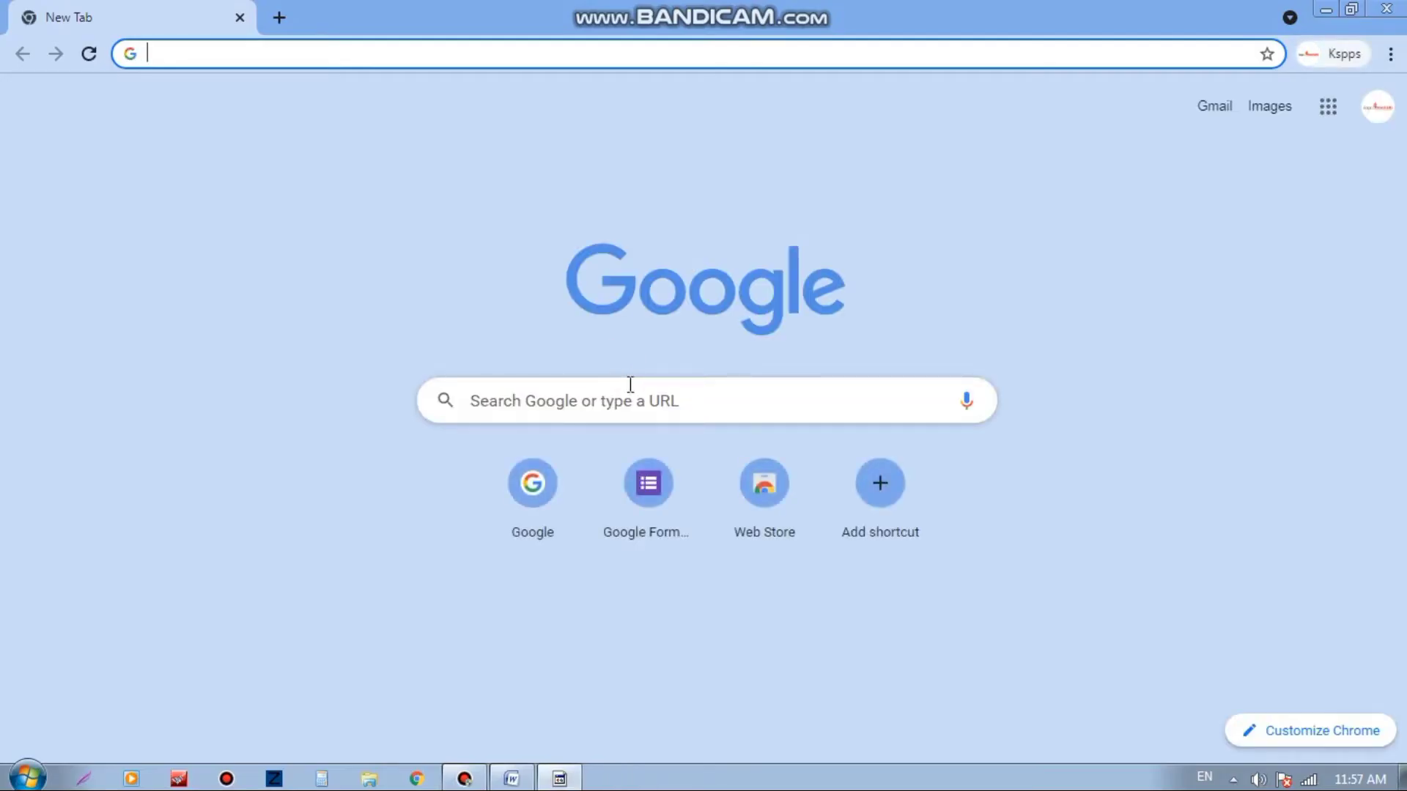
{"action": "left_click", "coordinate": [1328, 111]}
{"action": "scroll", "coordinate": [1291, 309], "scroll_direction": "down", "scroll_amount": 5}
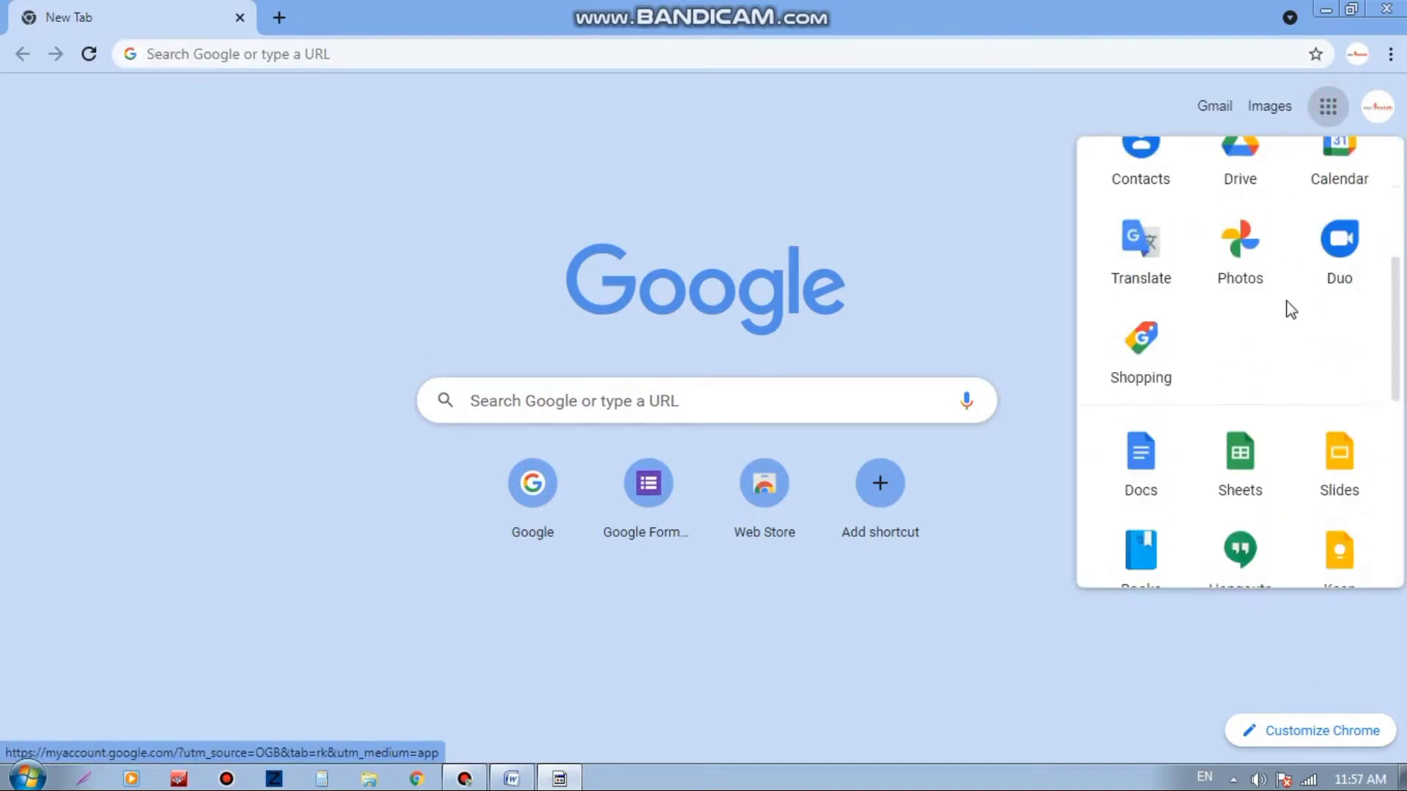
{"action": "scroll", "coordinate": [1291, 309], "scroll_direction": "down", "scroll_amount": 6}
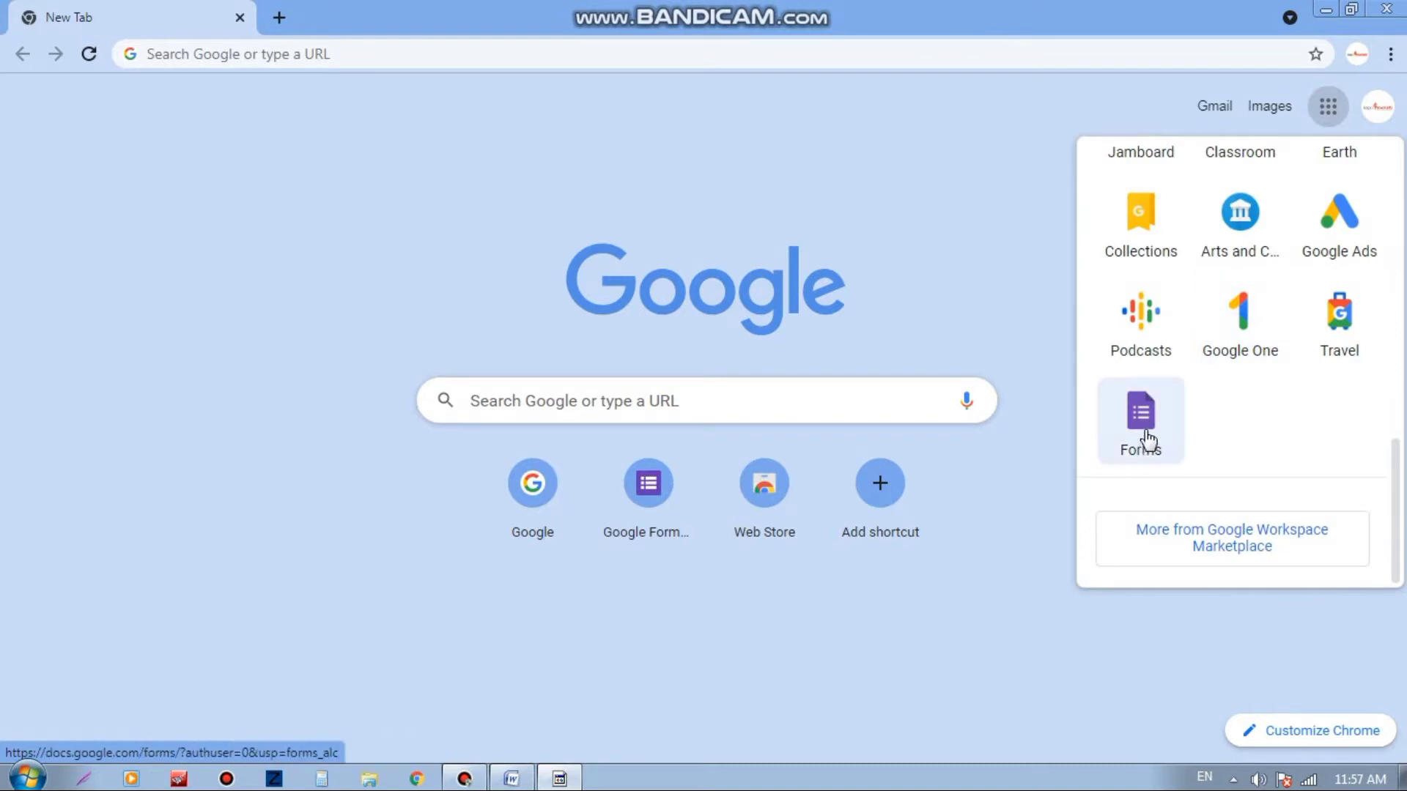
{"action": "left_click", "coordinate": [1148, 440]}
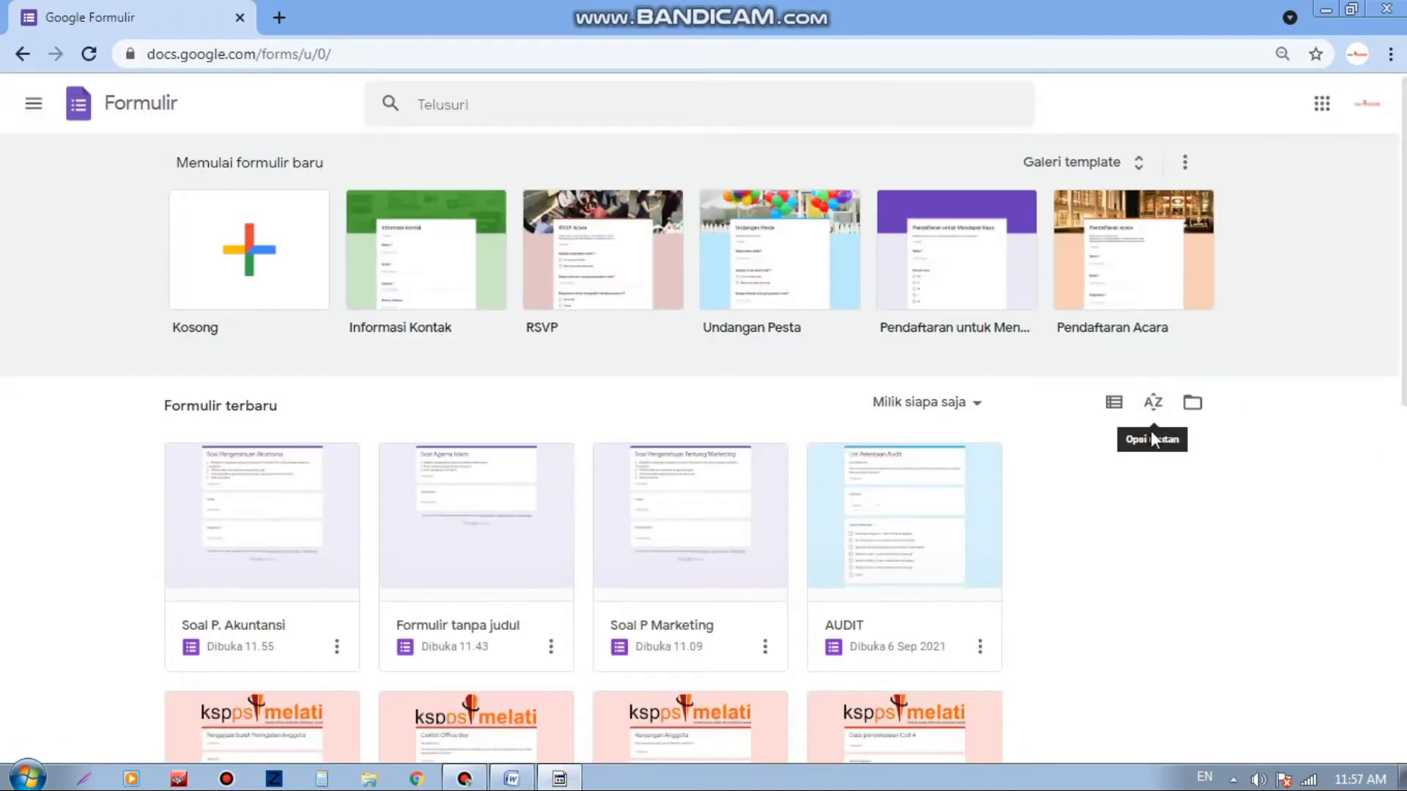
Step: Create a blank form and switch on 'Jadikan ini sebagai kuis' in Setelan
{"action": "left_click", "coordinate": [244, 271]}
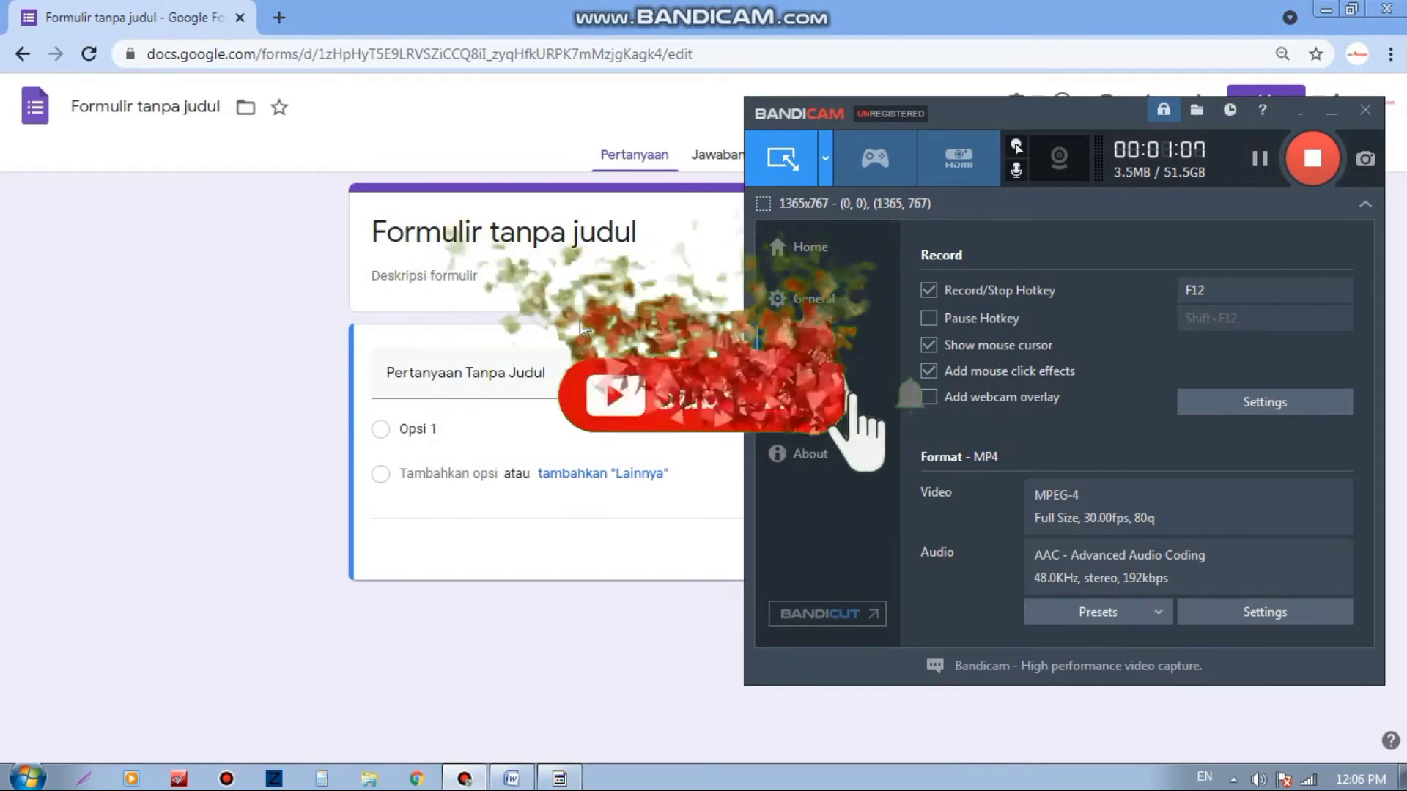
{"action": "left_click", "coordinate": [261, 300]}
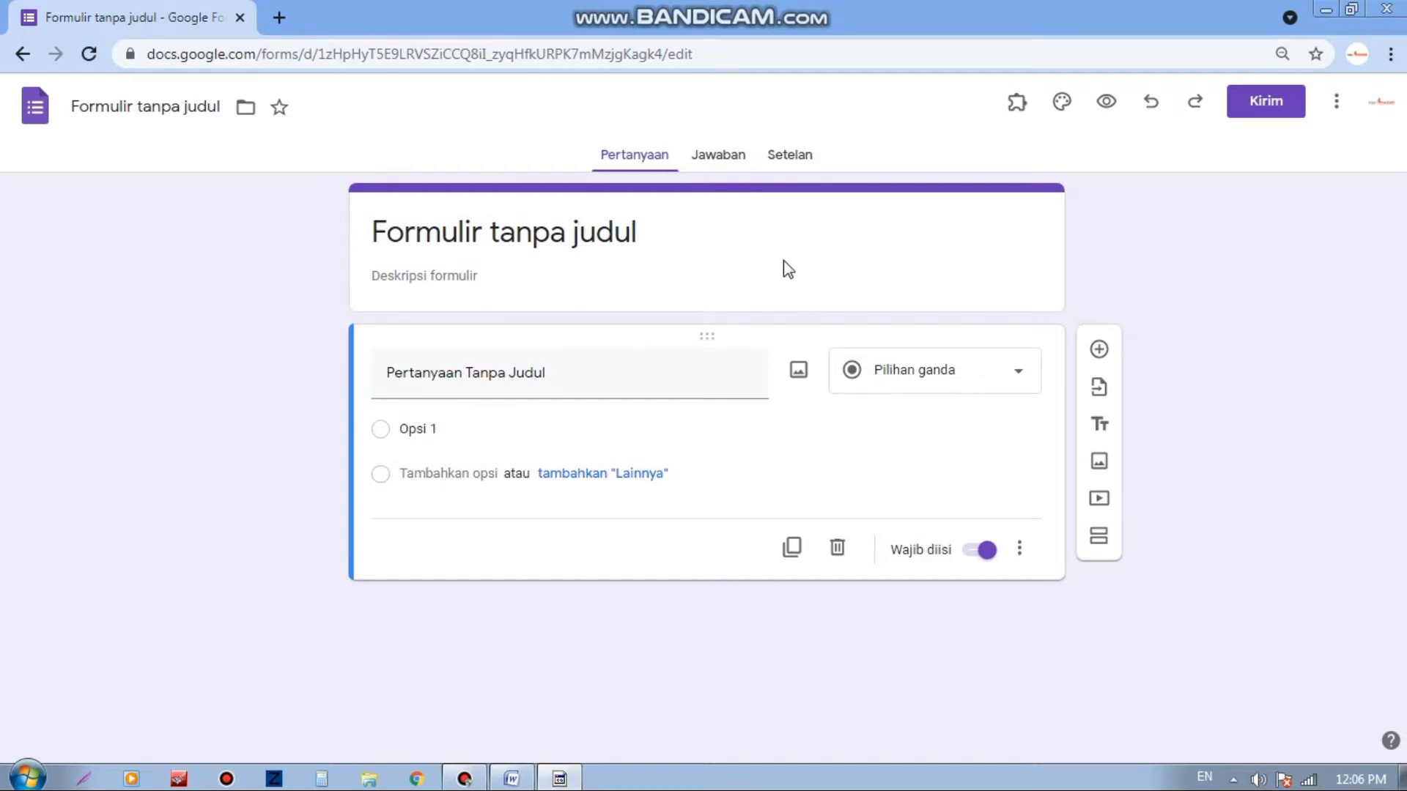
{"action": "left_click", "coordinate": [795, 167]}
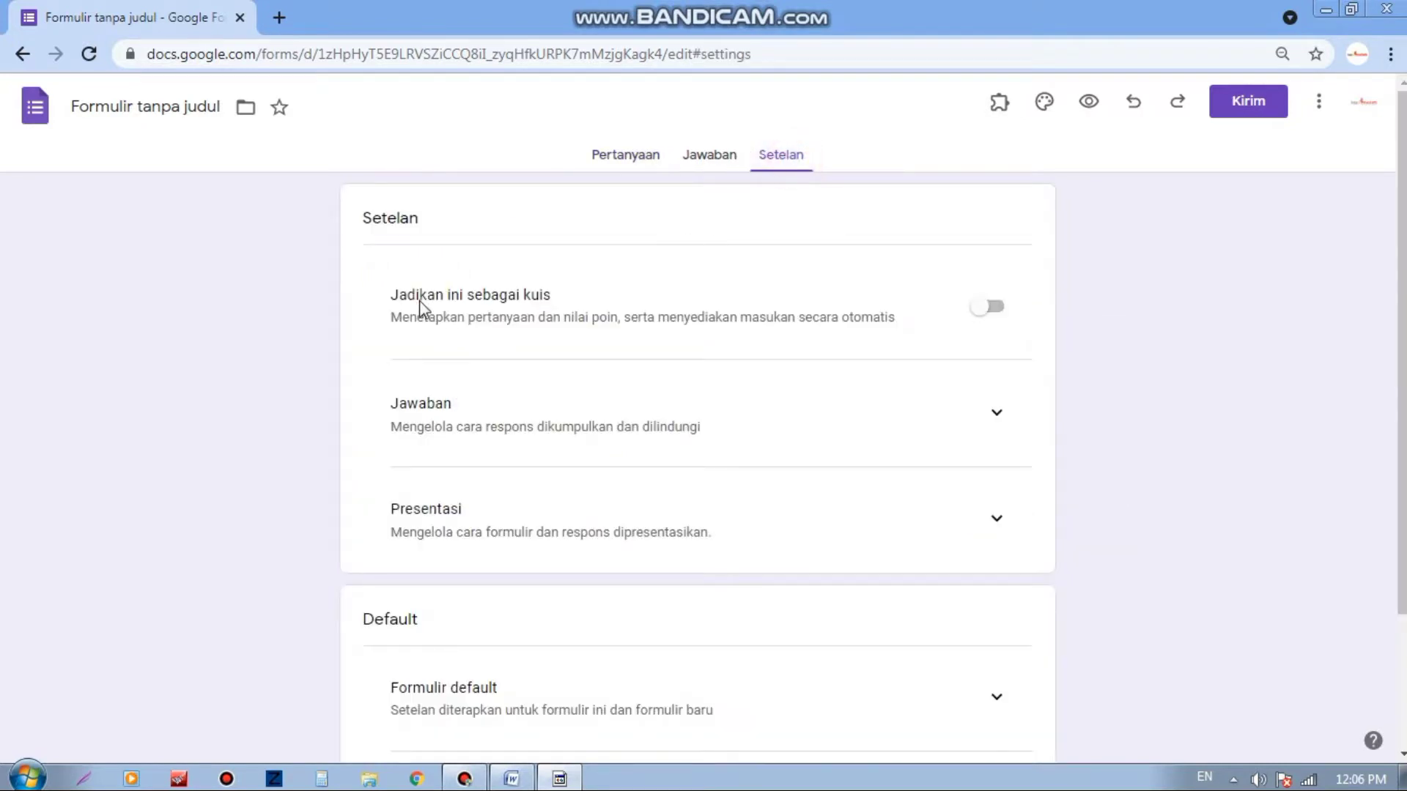
{"action": "left_click", "coordinate": [982, 314]}
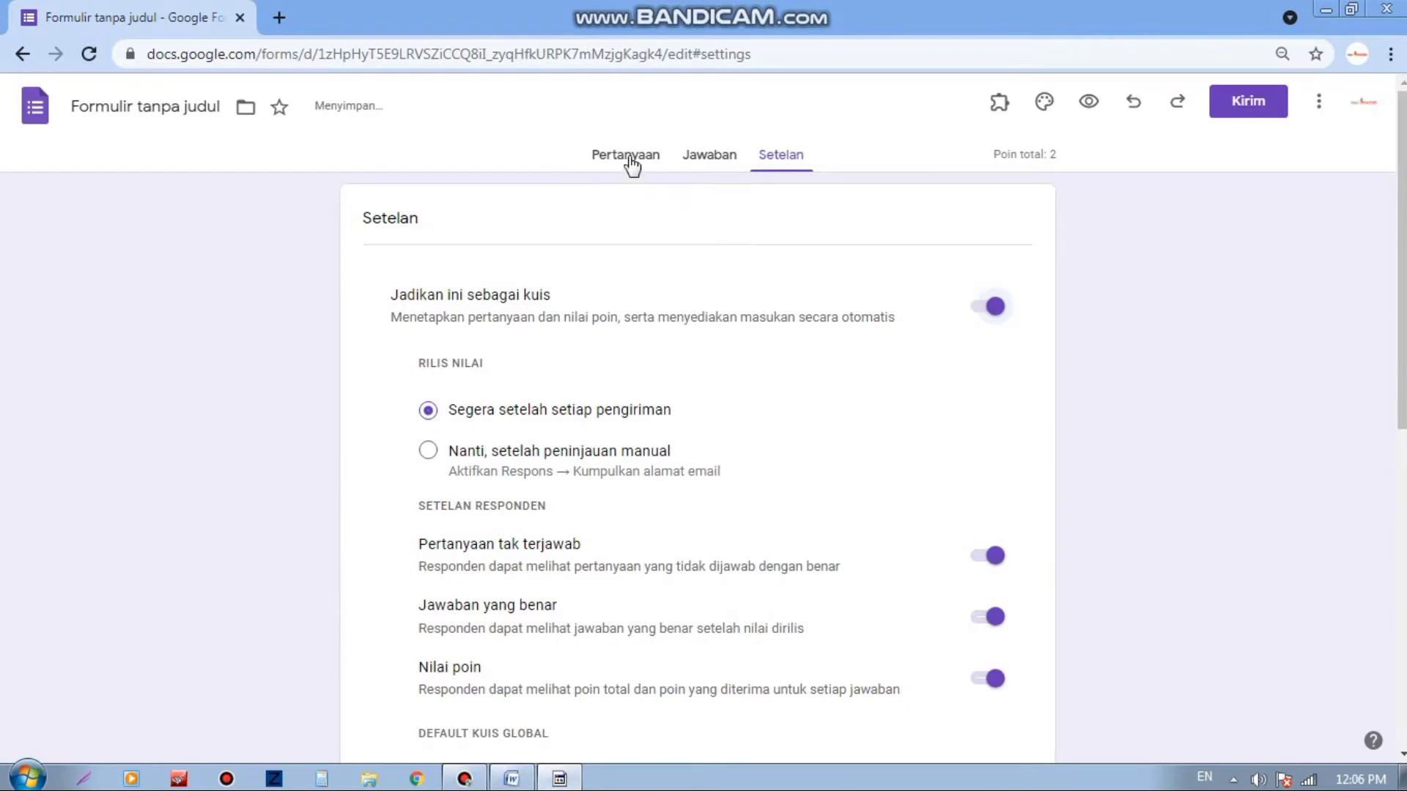
{"action": "left_click", "coordinate": [632, 165]}
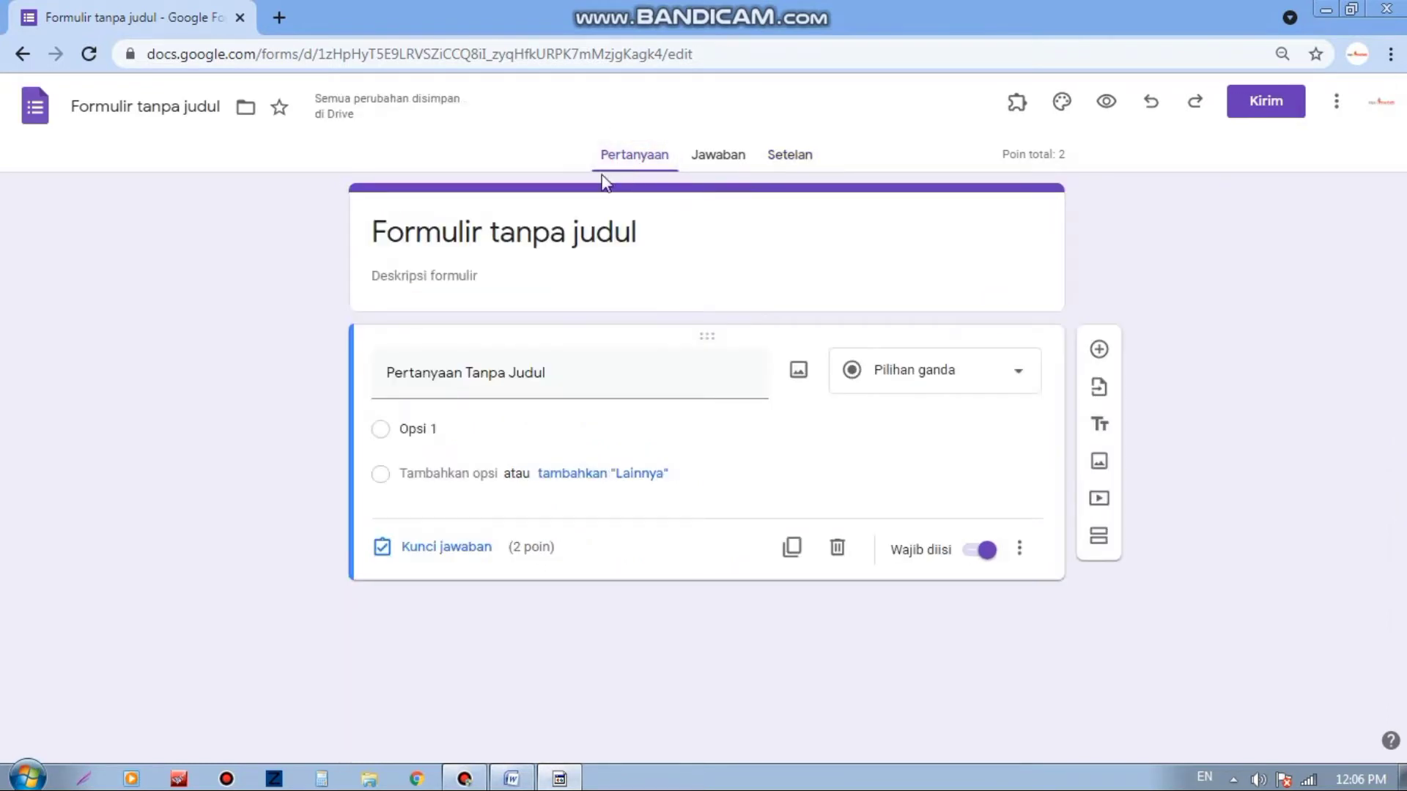
{"action": "left_click", "coordinate": [569, 229]}
Step: Replace the form title with 'Soal Pengetahuan Akuntansi'
{"action": "left_click", "coordinate": [678, 231]}
{"action": "left_click_drag", "start_coordinate": [701, 233], "coordinate": [375, 232]}
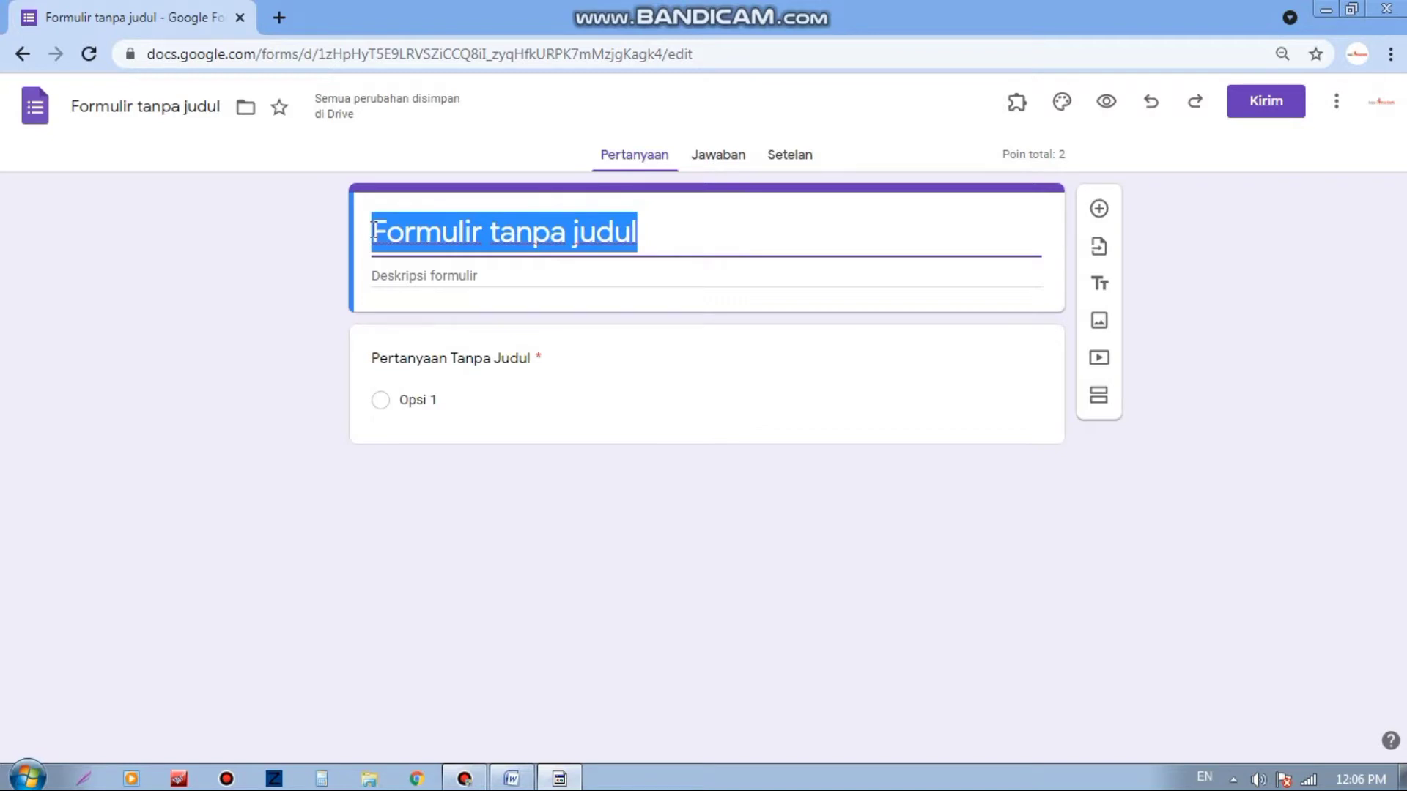
{"action": "type", "text": "Soal"}
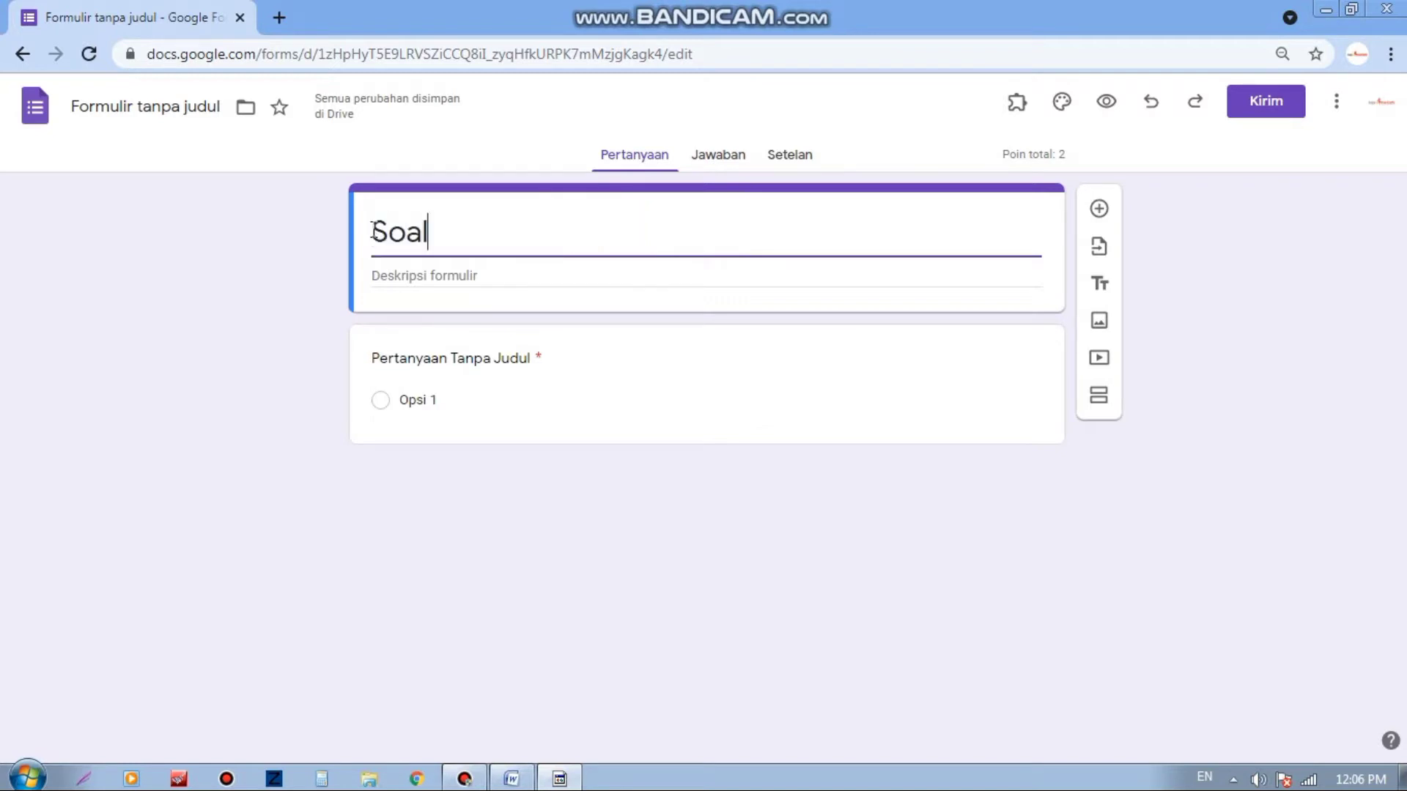
{"action": "type", "text": " Penge"}
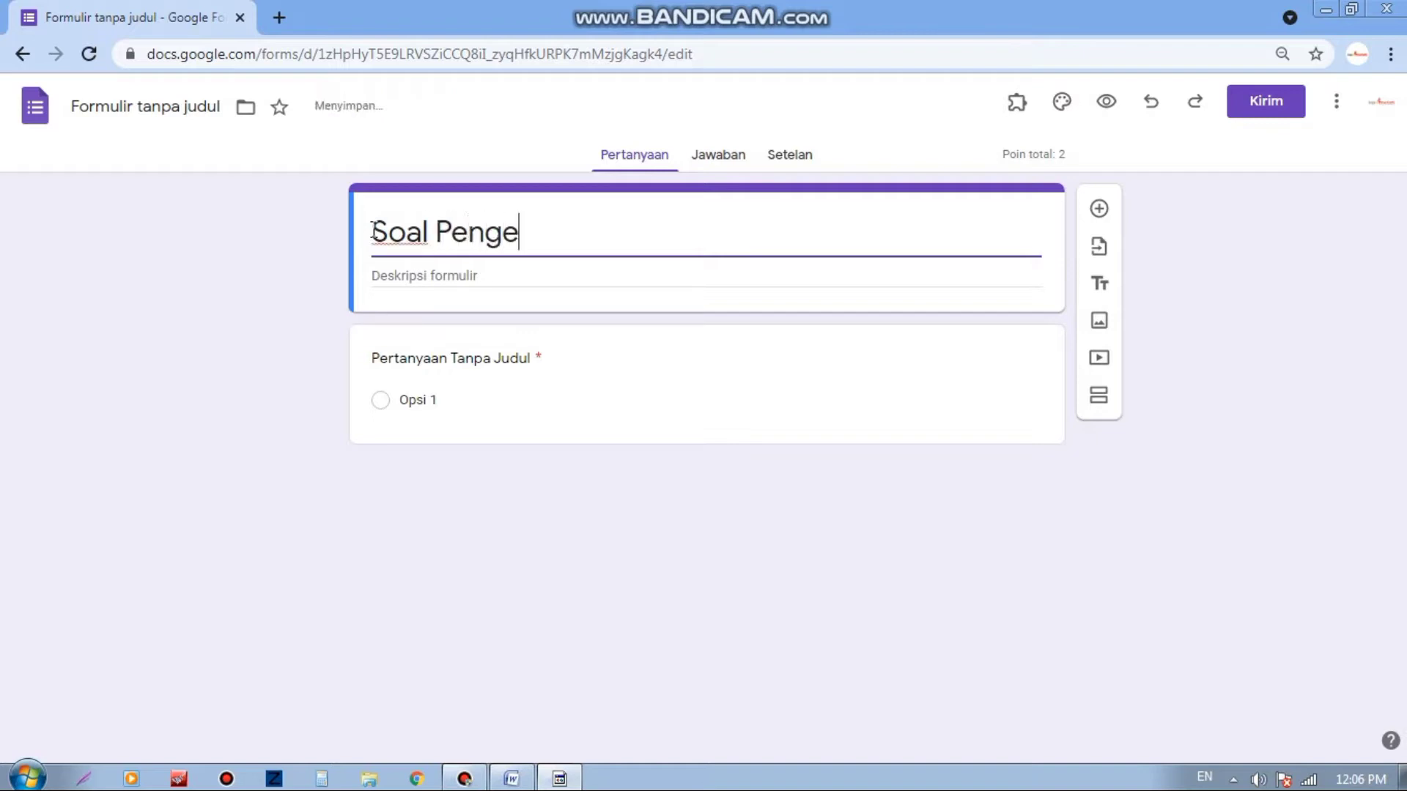
{"action": "type", "text": "tahuan Aku"}
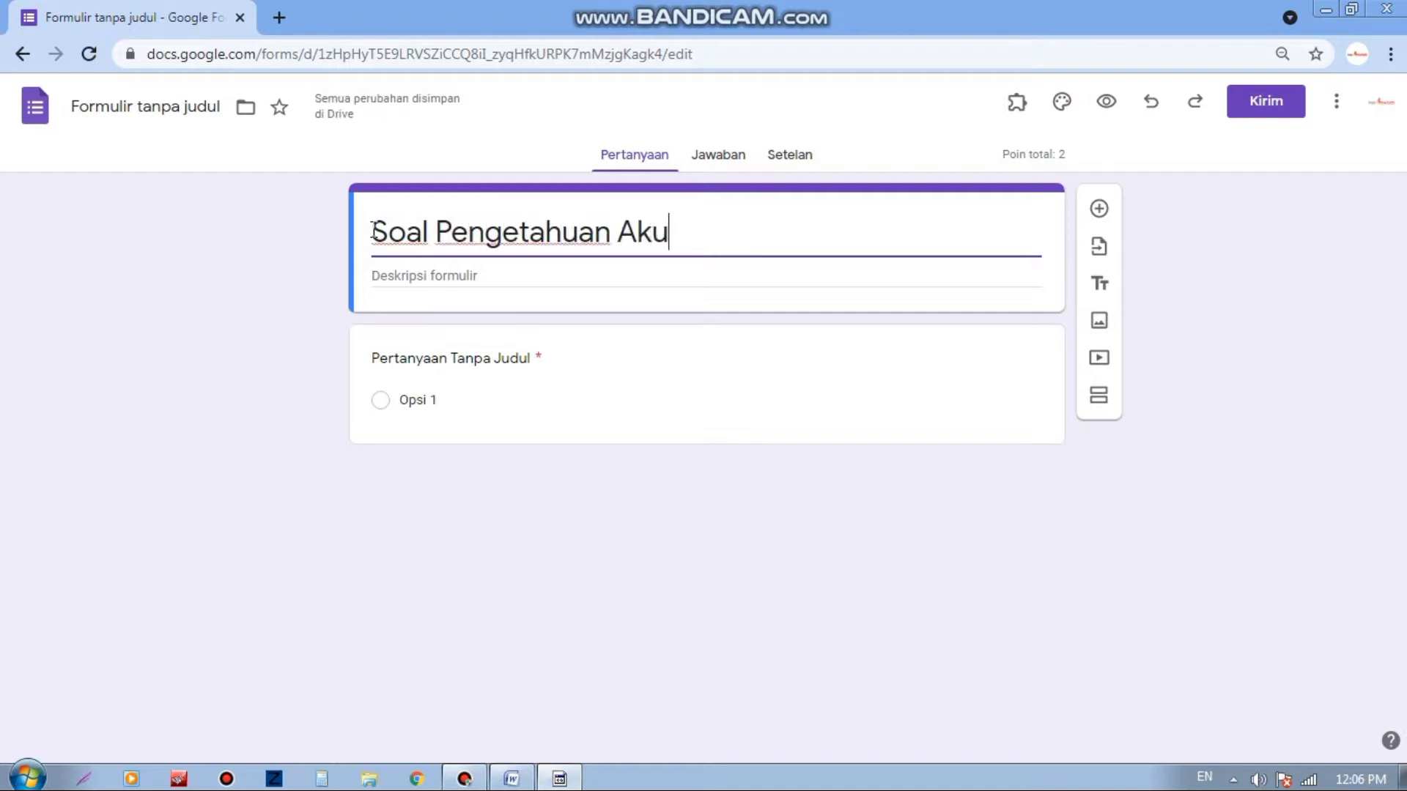
{"action": "type", "text": "ntansi"}
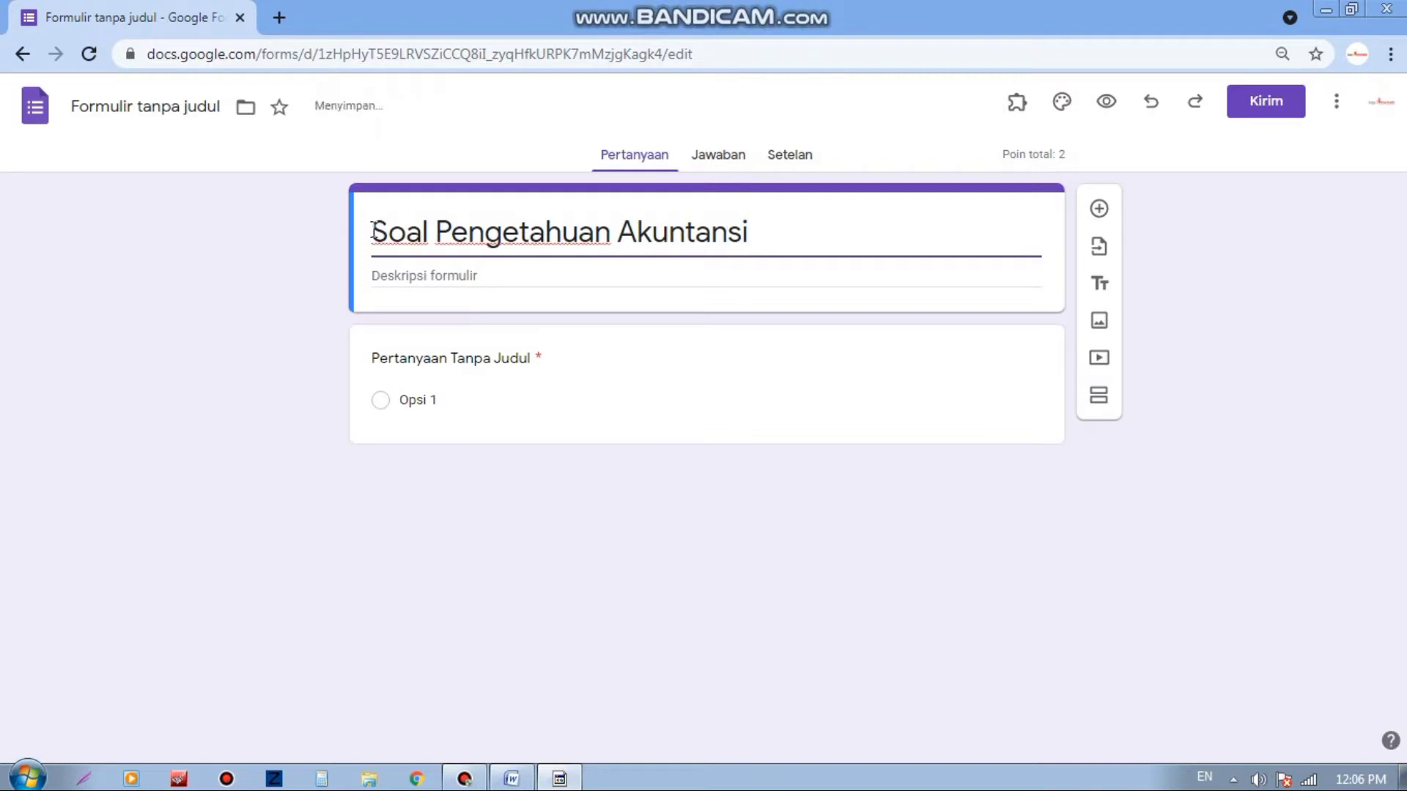
{"action": "left_click", "coordinate": [456, 284]}
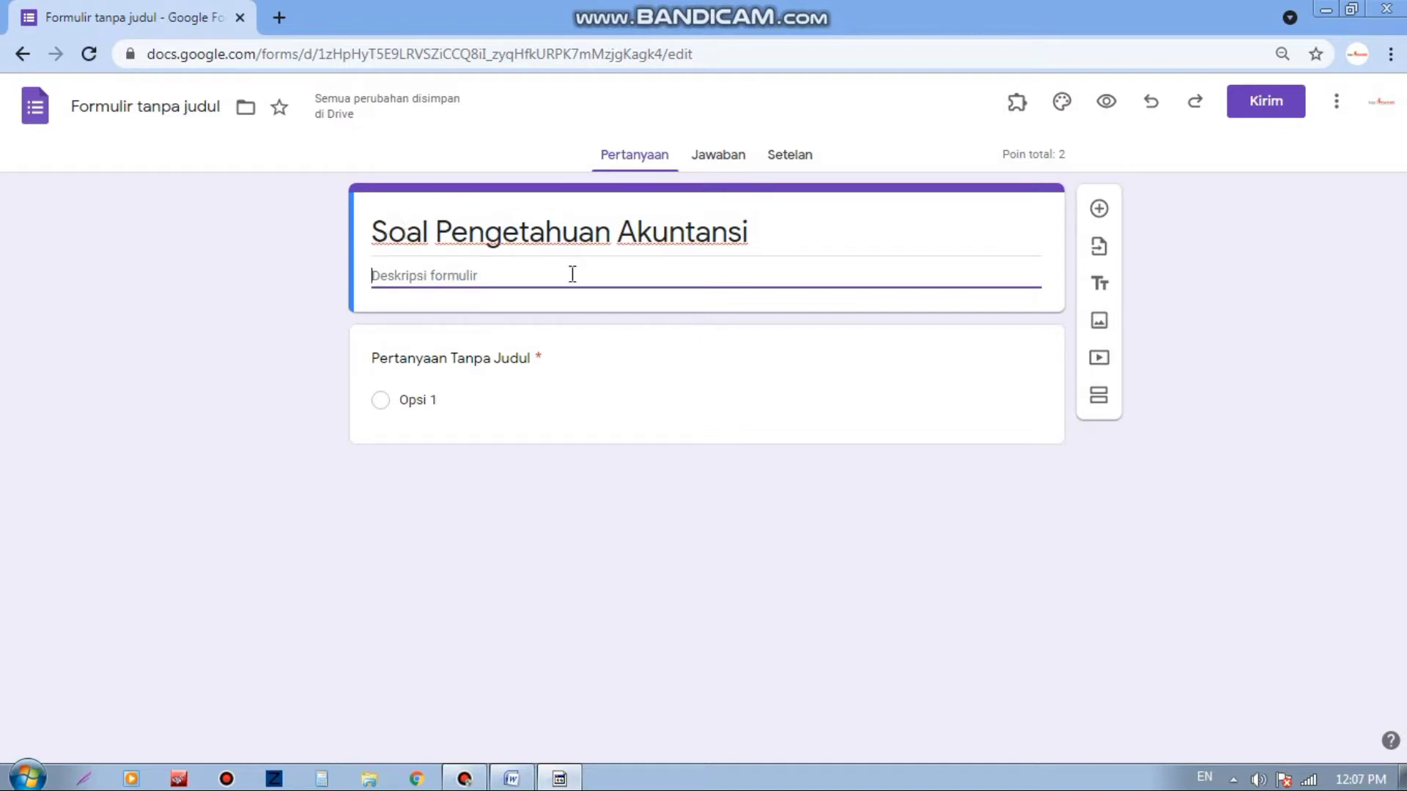
Step: Copy instruction lines A–D from the Word exam document and return to the form in Chrome
{"action": "left_click", "coordinate": [512, 778]}
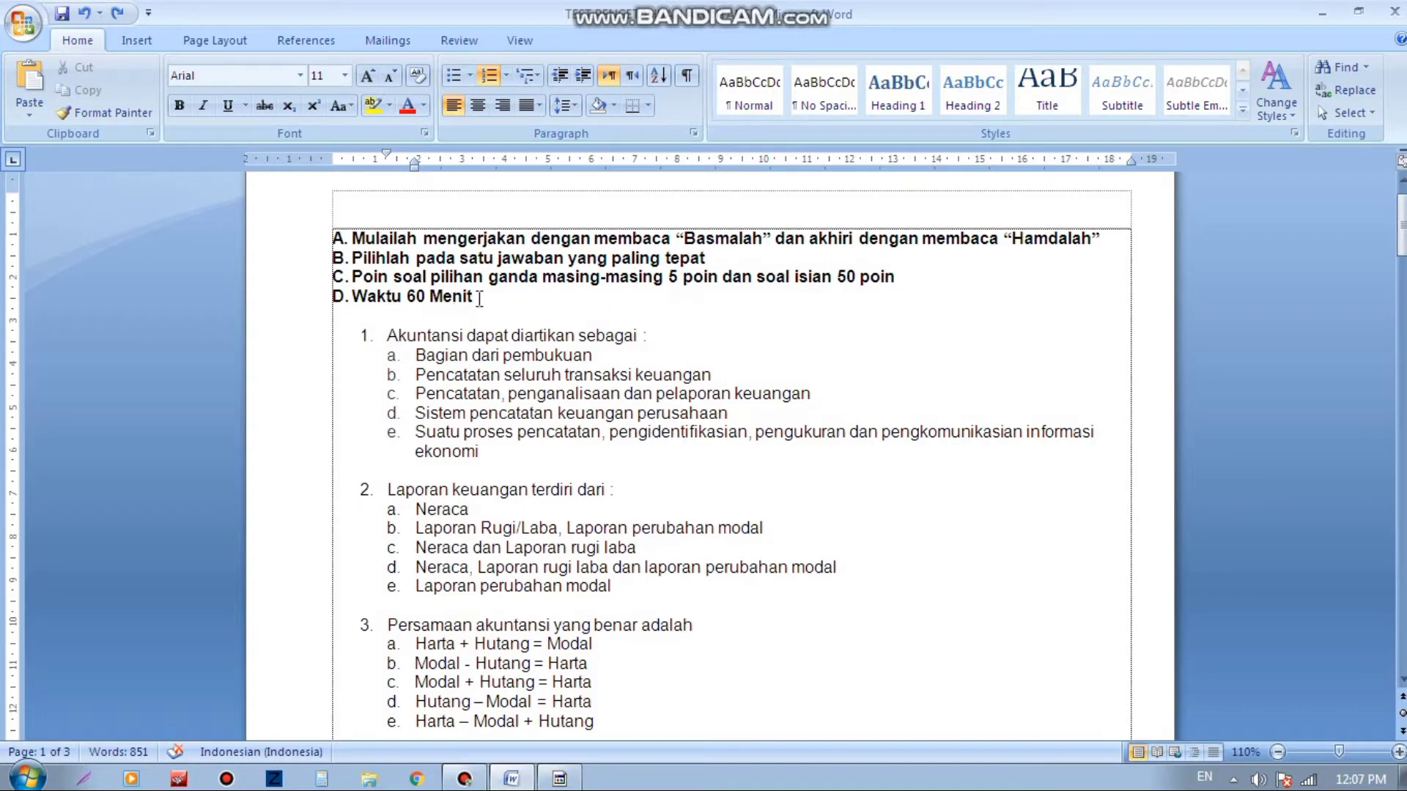
{"action": "left_click_drag", "start_coordinate": [480, 296], "coordinate": [341, 238]}
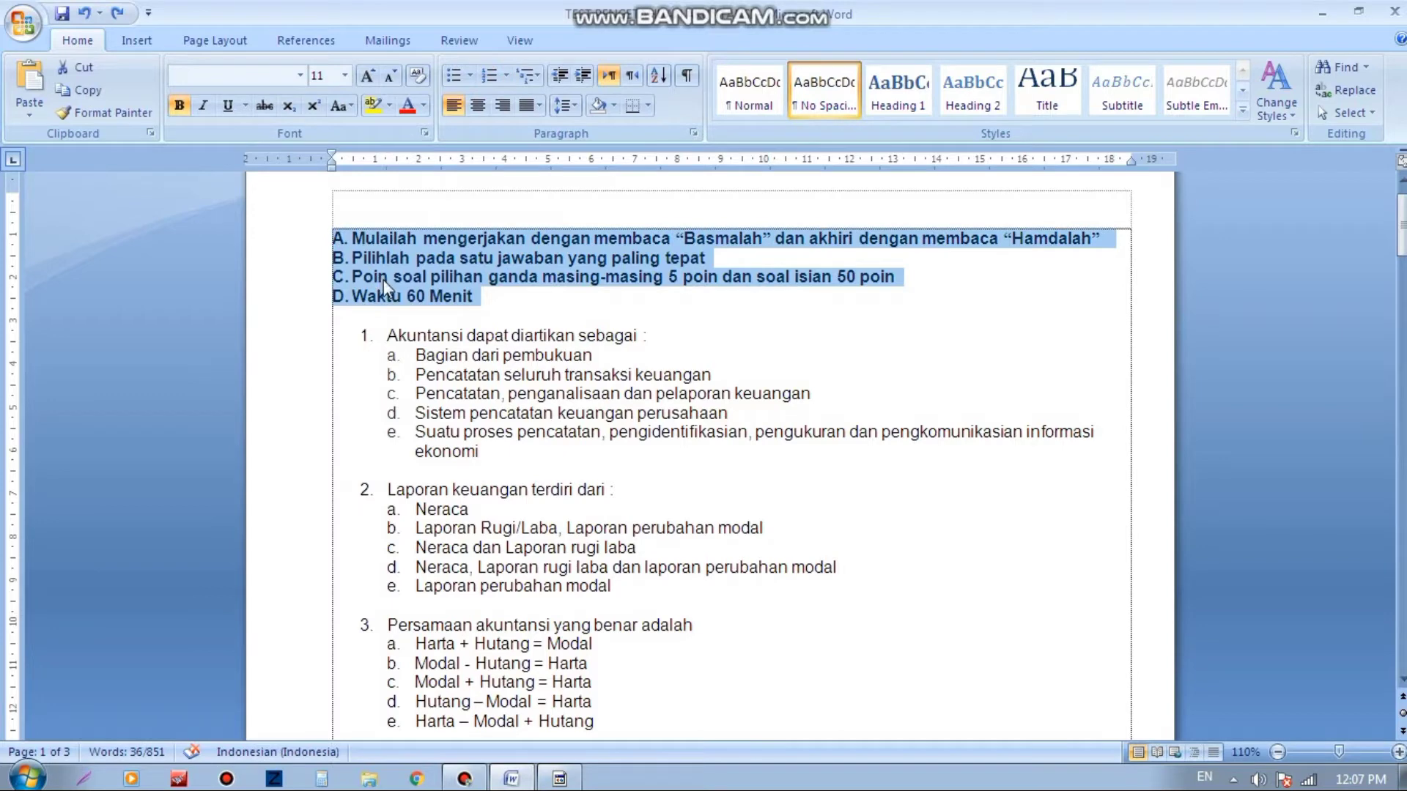
{"action": "right_click", "coordinate": [387, 286]}
{"action": "left_click", "coordinate": [428, 317]}
{"action": "left_click", "coordinate": [465, 778]}
{"action": "left_click", "coordinate": [430, 276]}
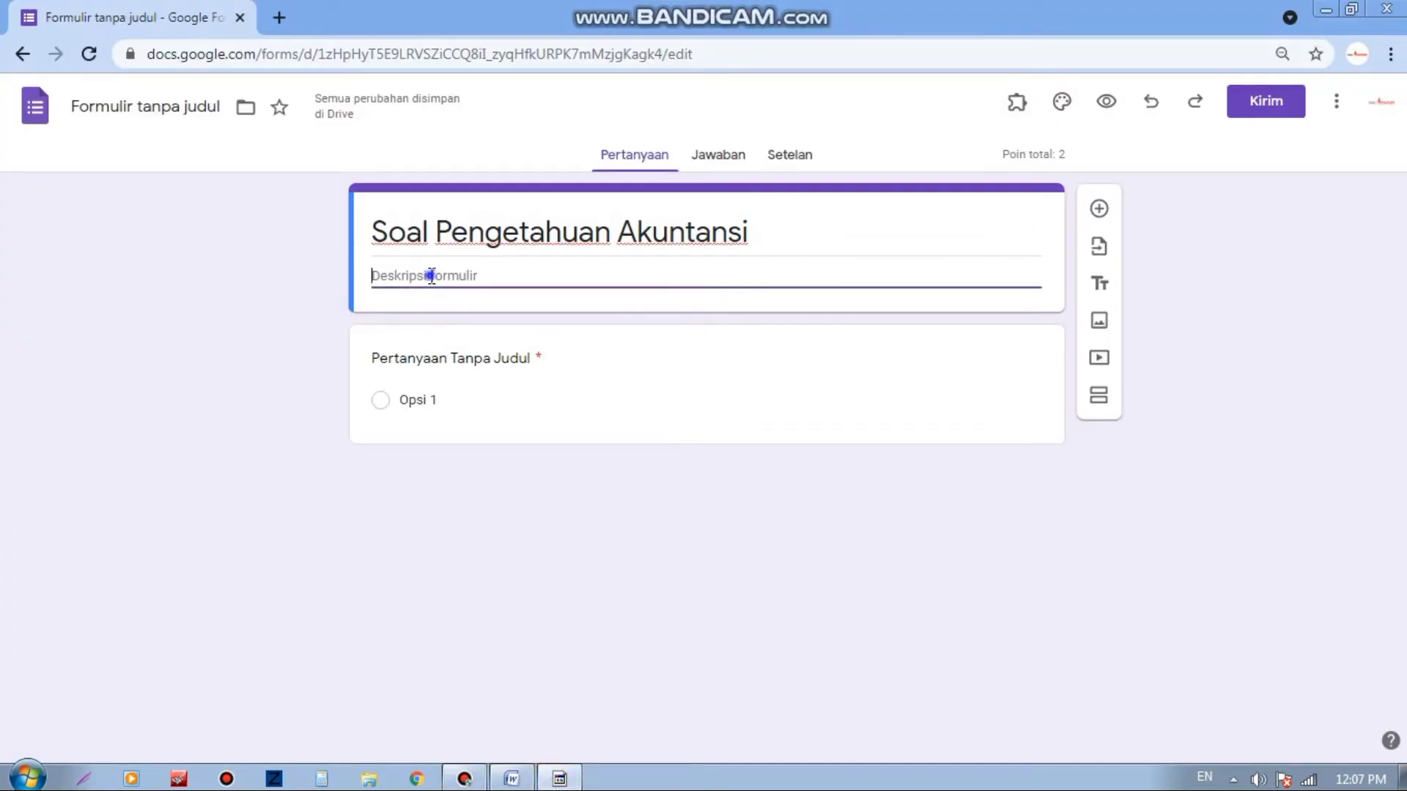
Step: Paste the A–D instructions into the form description and remove the trailing blank line
{"action": "right_click", "coordinate": [430, 279]}
{"action": "left_click", "coordinate": [490, 401]}
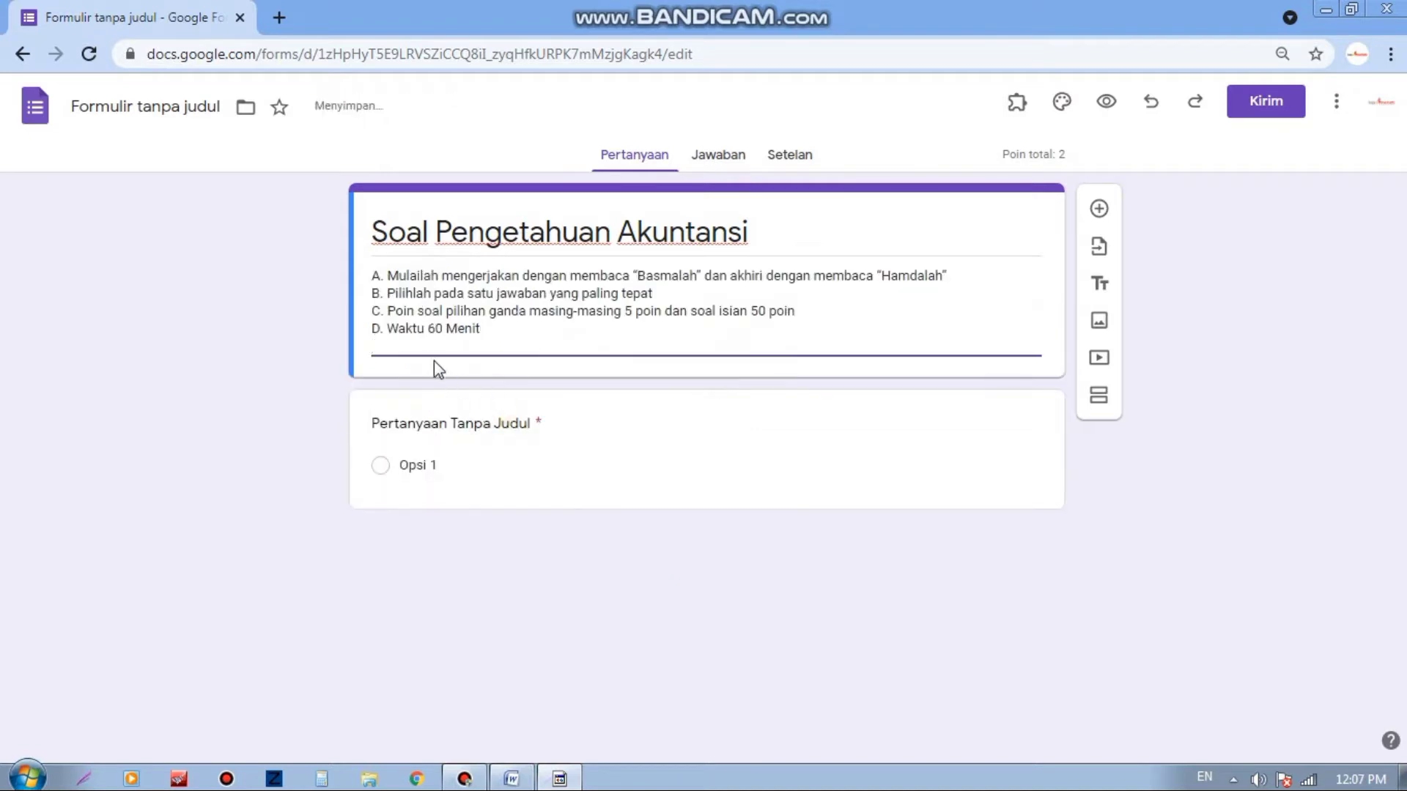
{"action": "key", "text": "BackSpace"}
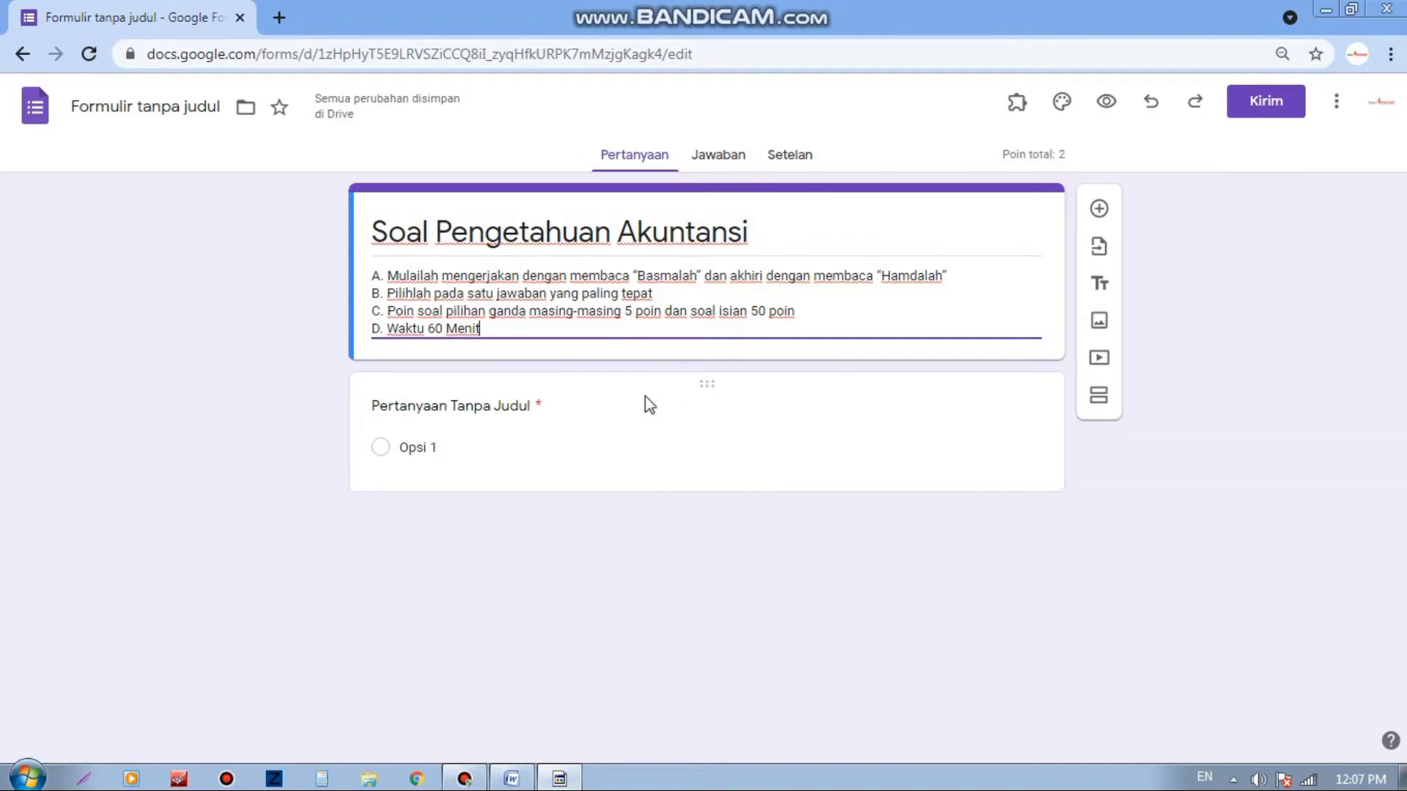
{"action": "left_click", "coordinate": [618, 407]}
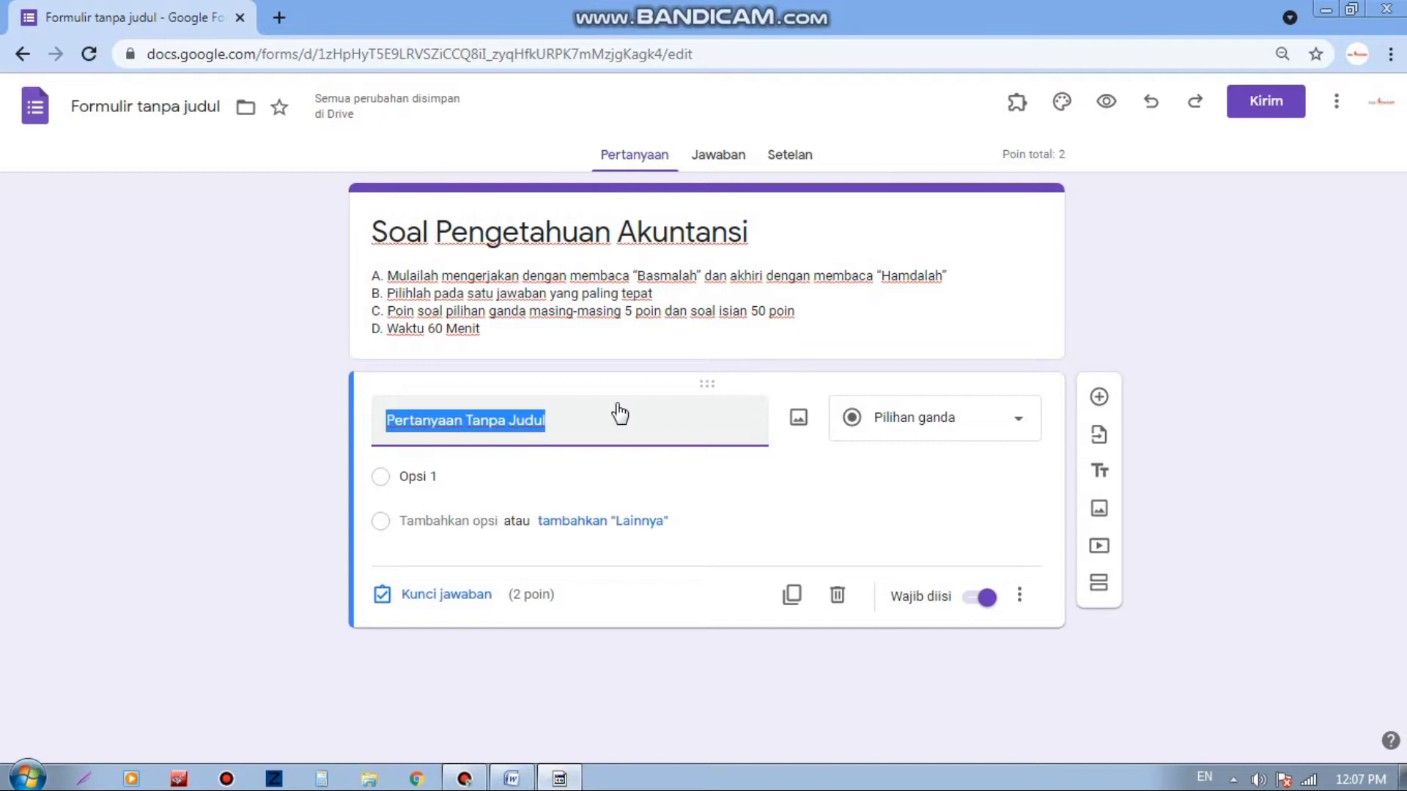
Step: Name the first question 'Password' and add a Teks > Berisi response validation rule
{"action": "type", "text": "Password"}
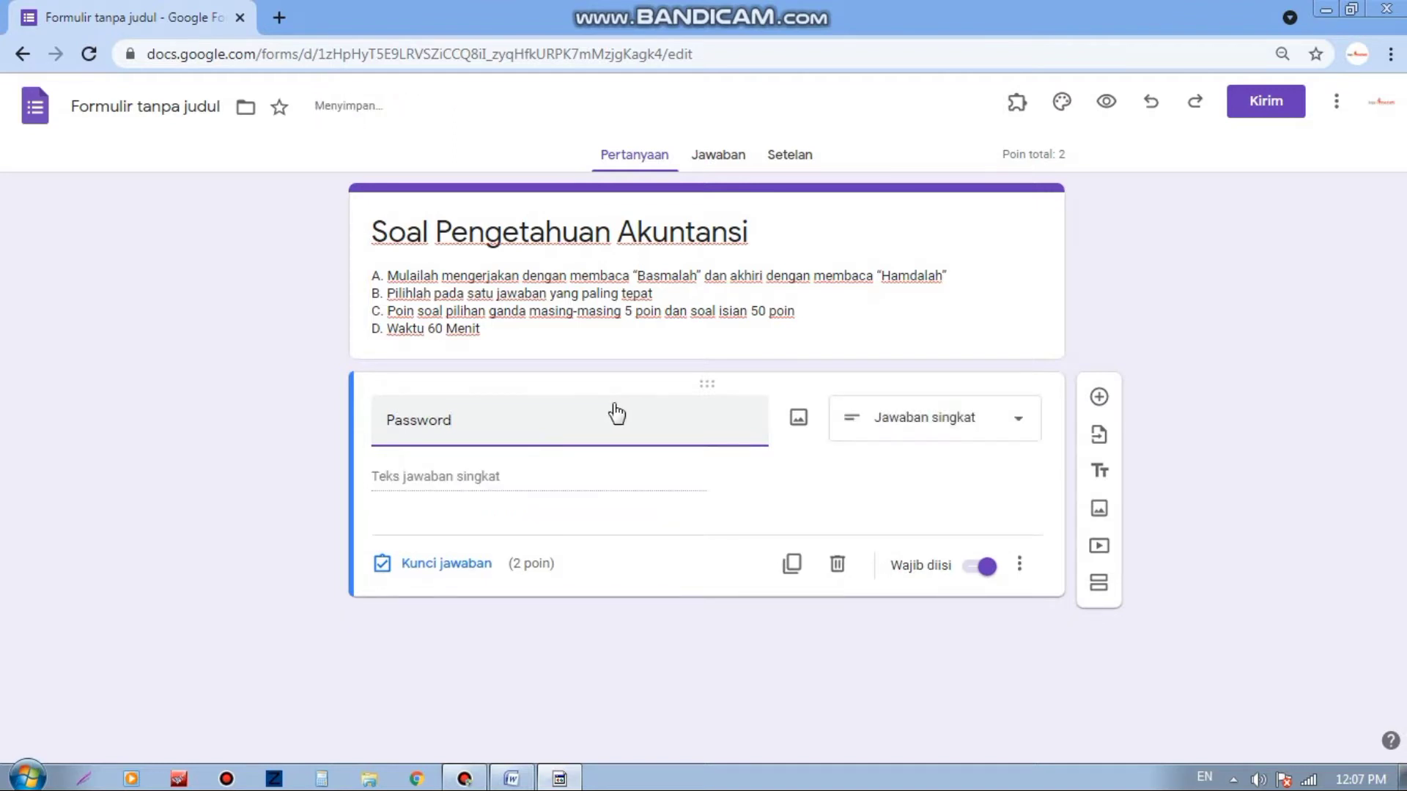
{"action": "left_click", "coordinate": [1019, 565]}
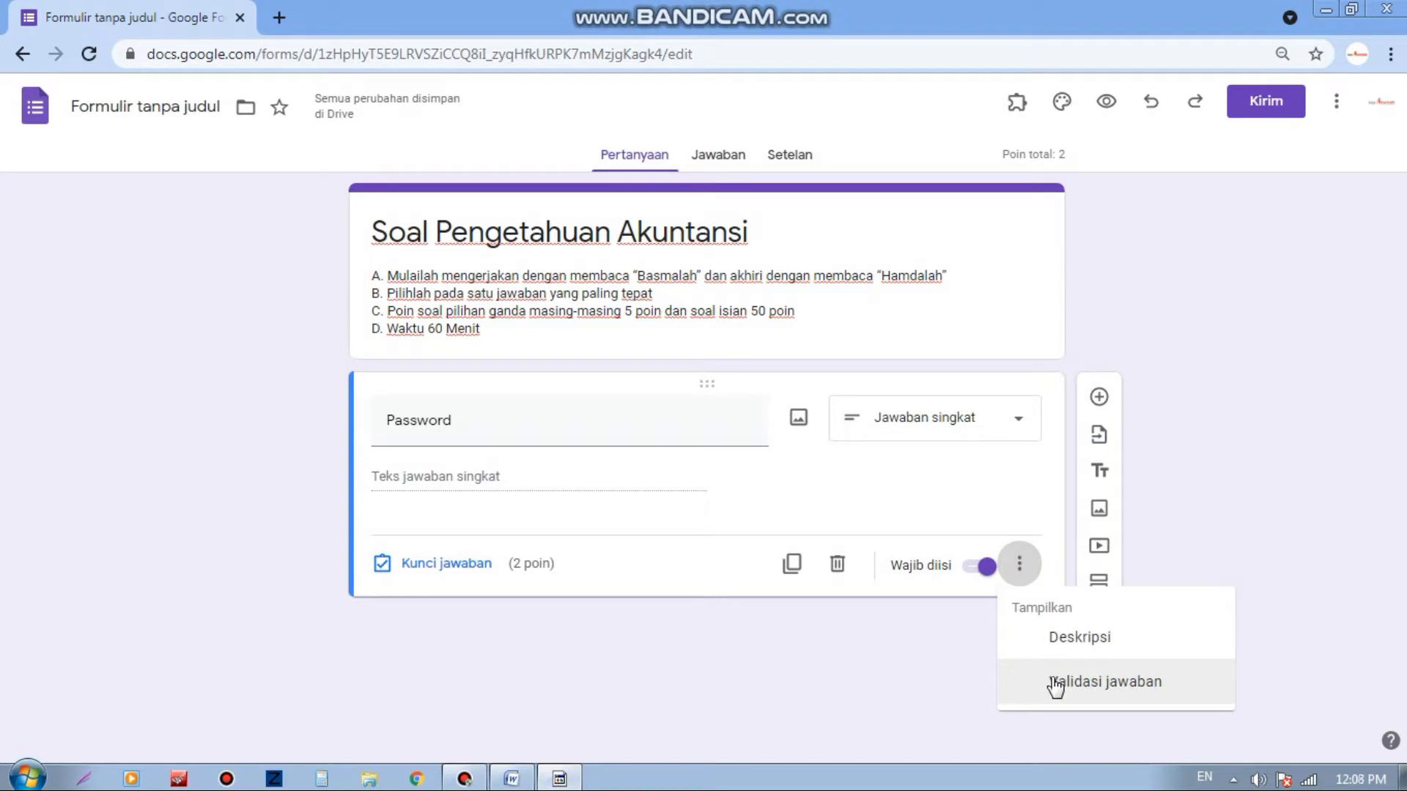
{"action": "left_click", "coordinate": [1055, 684]}
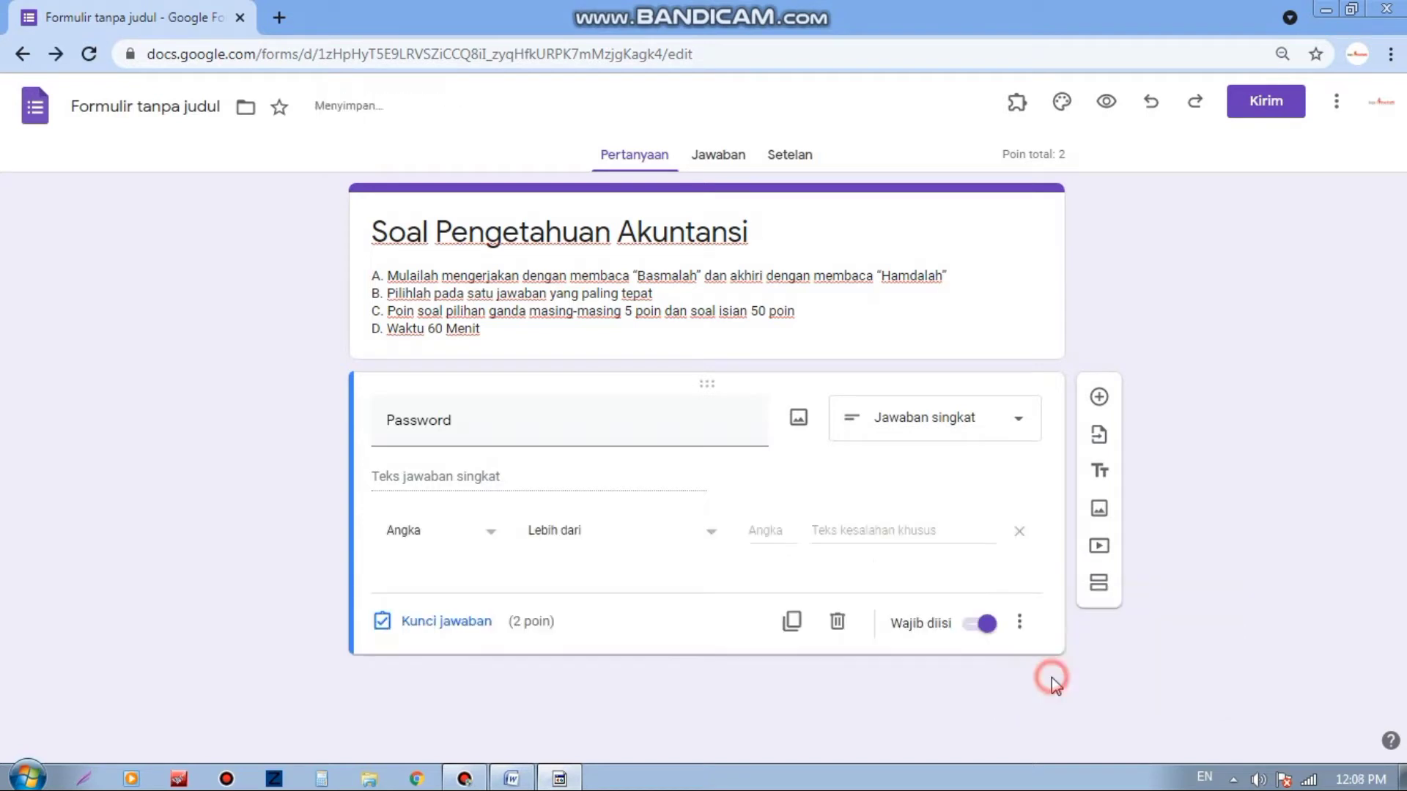
{"action": "left_click", "coordinate": [477, 546]}
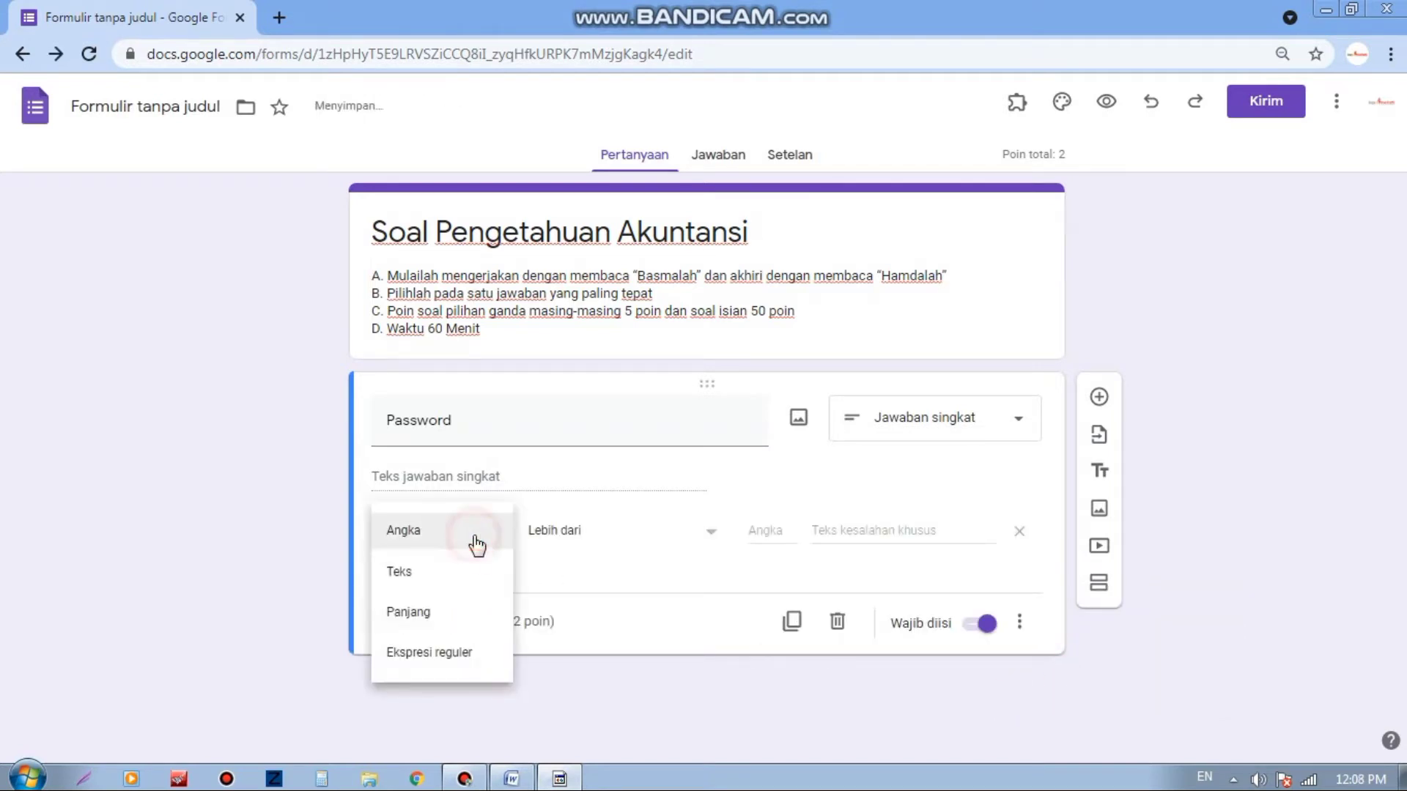
{"action": "left_click", "coordinate": [428, 577]}
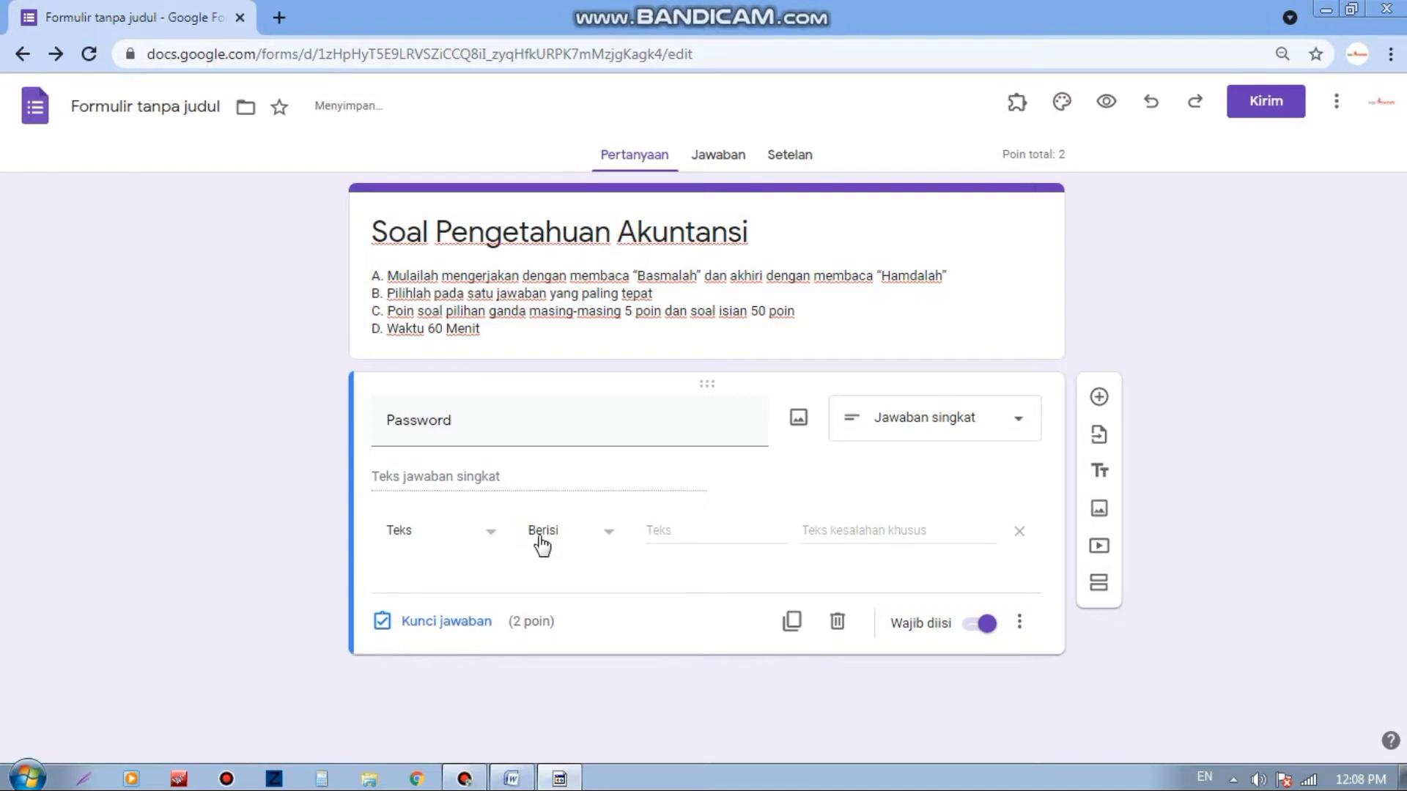
Step: Require answers to contain the quiz password, with error 'Maaf password yang anda masukkan salah'
{"action": "left_click", "coordinate": [675, 530]}
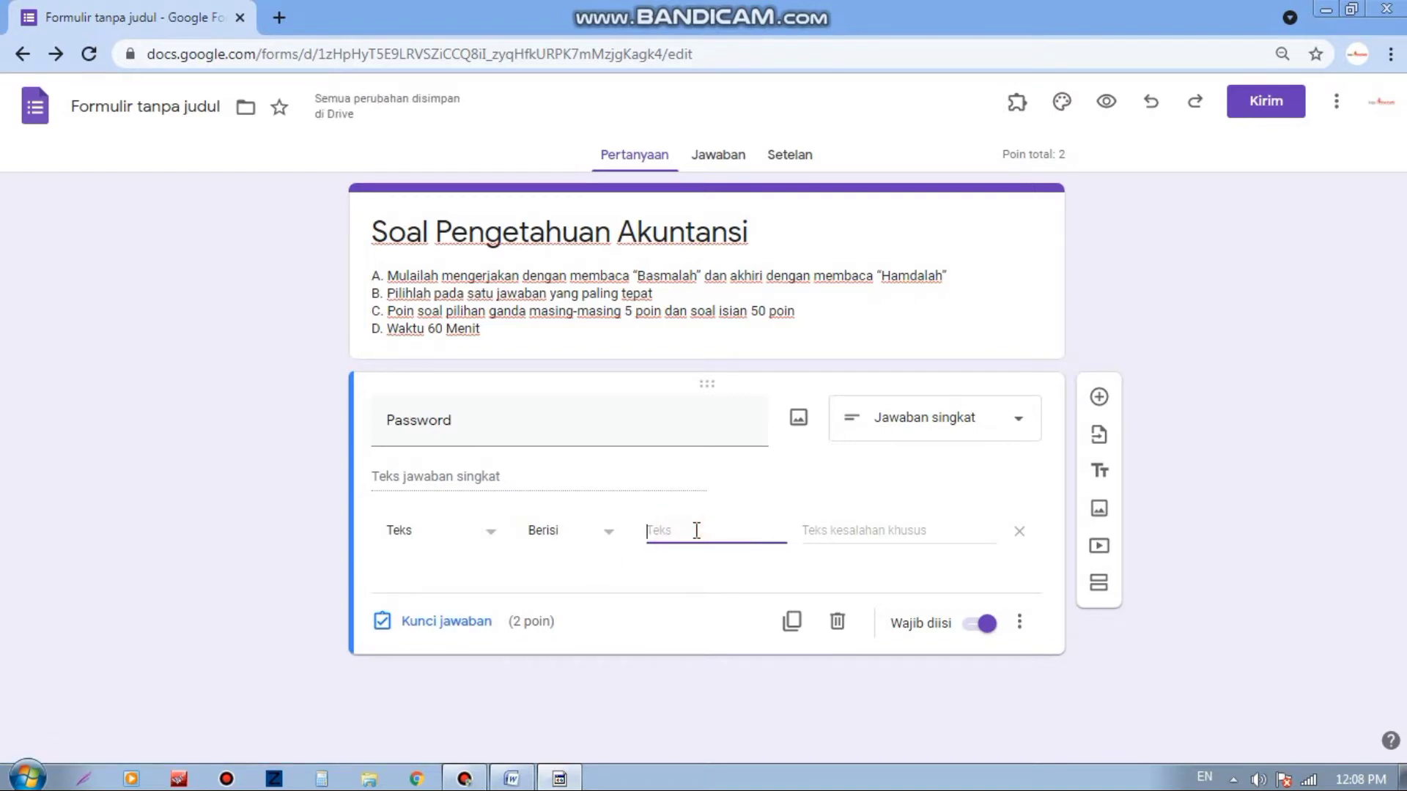
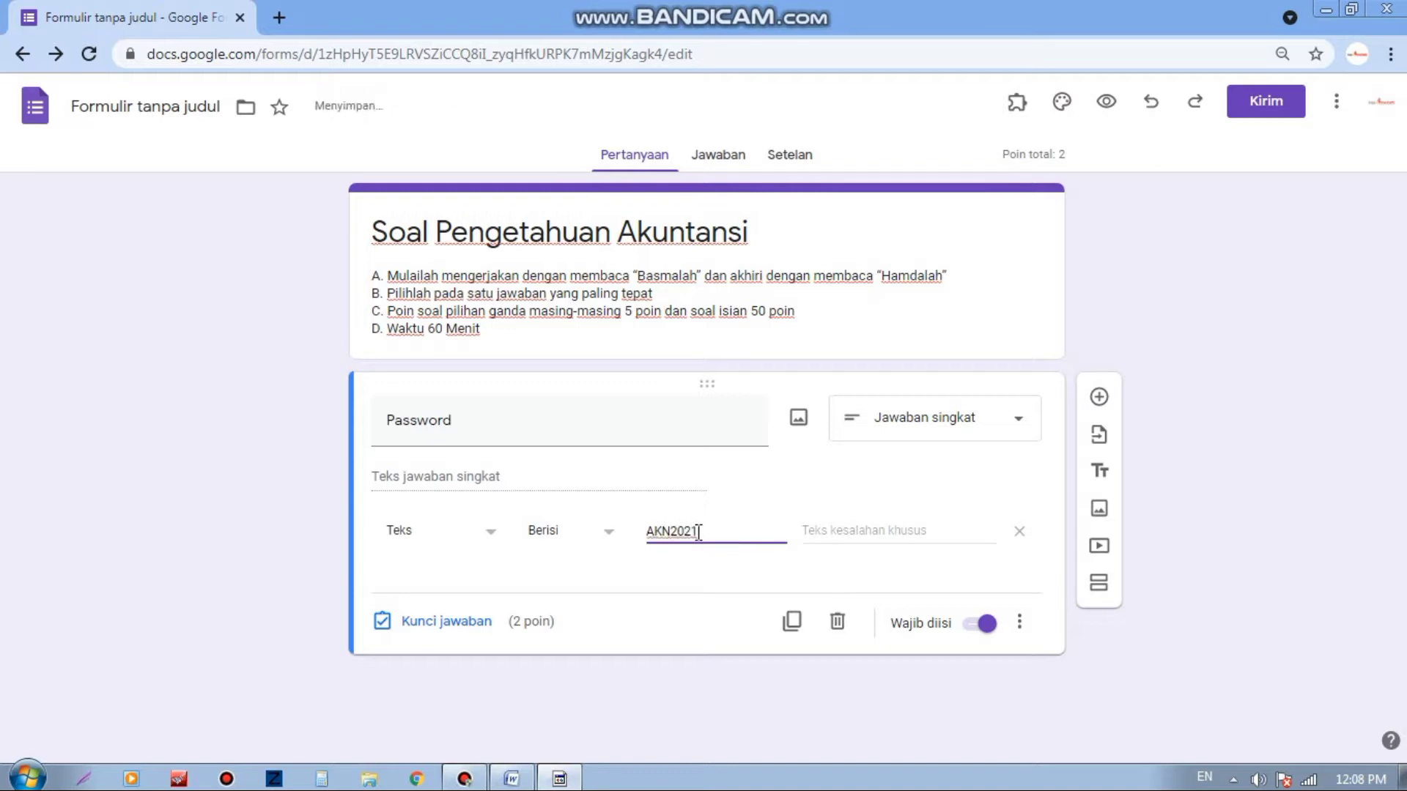
{"action": "left_click_drag", "start_coordinate": [708, 531], "coordinate": [648, 541]}
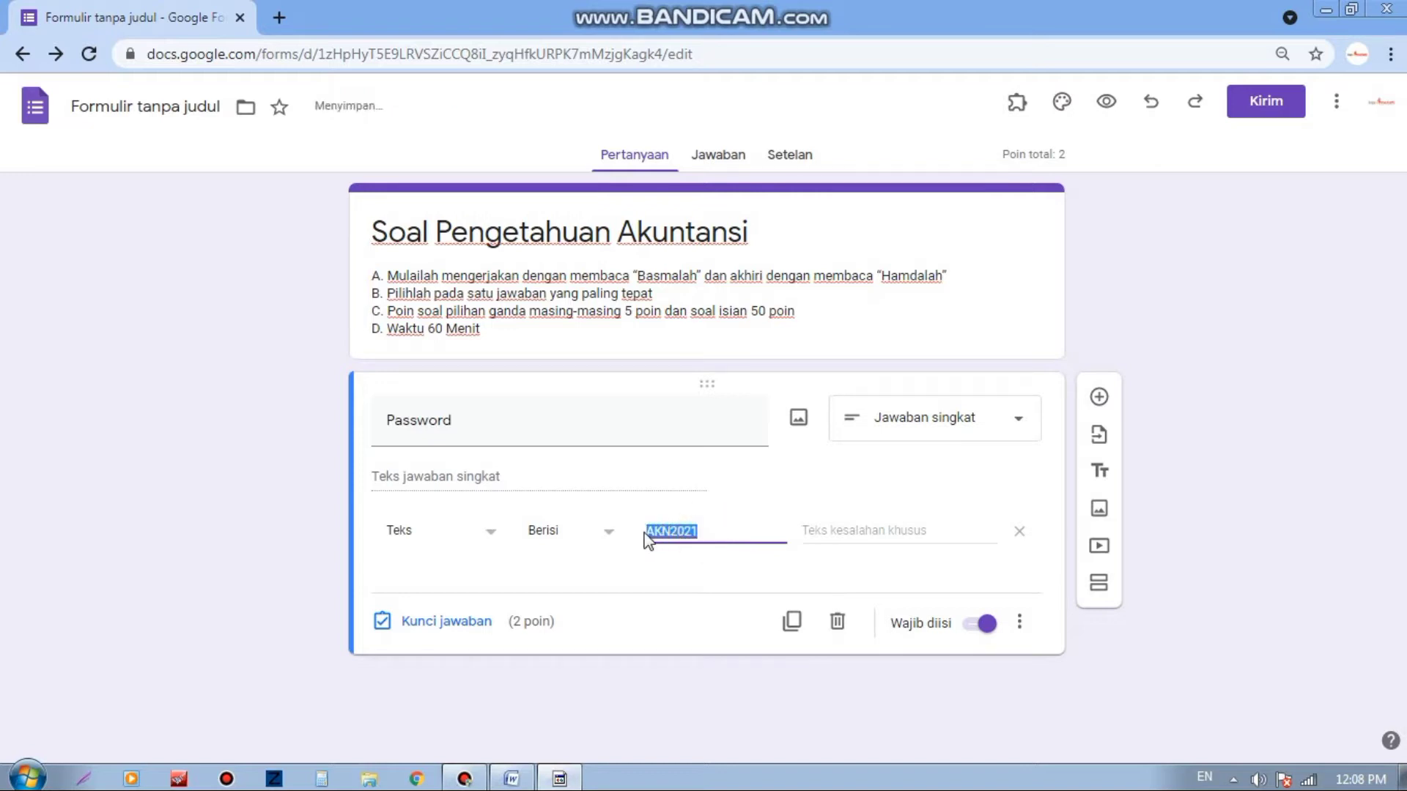
{"action": "left_click", "coordinate": [702, 532]}
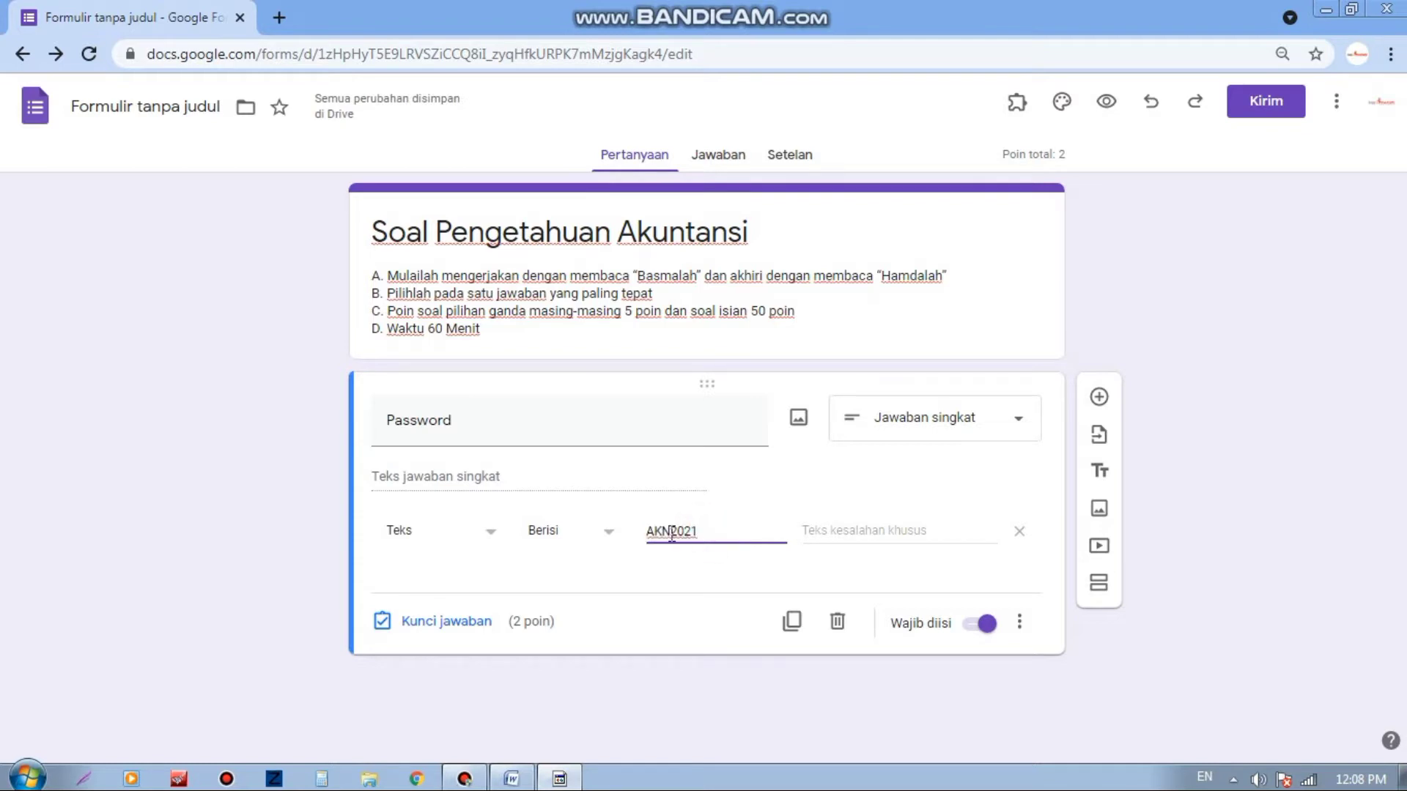
{"action": "left_click_drag", "start_coordinate": [670, 534], "coordinate": [649, 535]}
{"action": "left_click", "coordinate": [851, 533]}
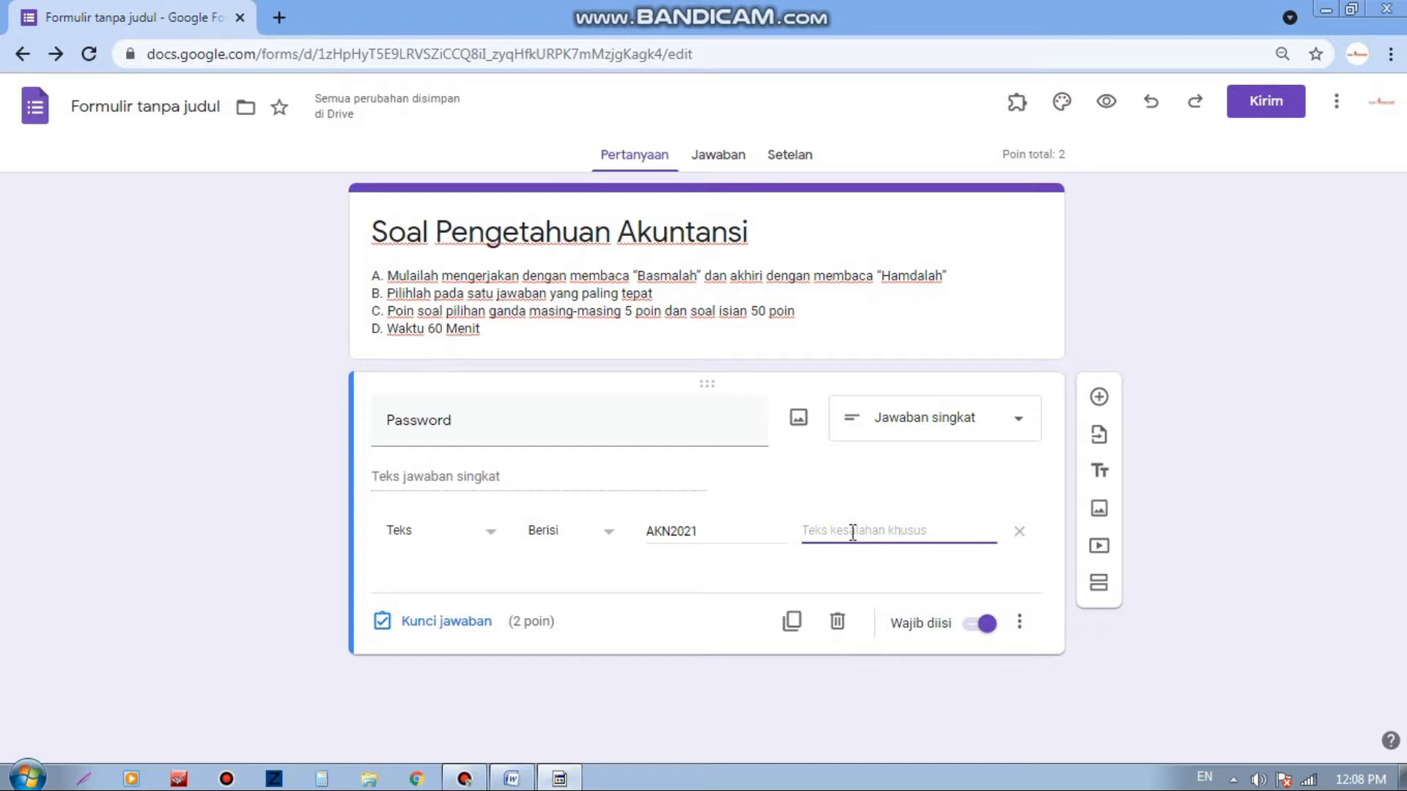
{"action": "type", "text": "Maaf p"}
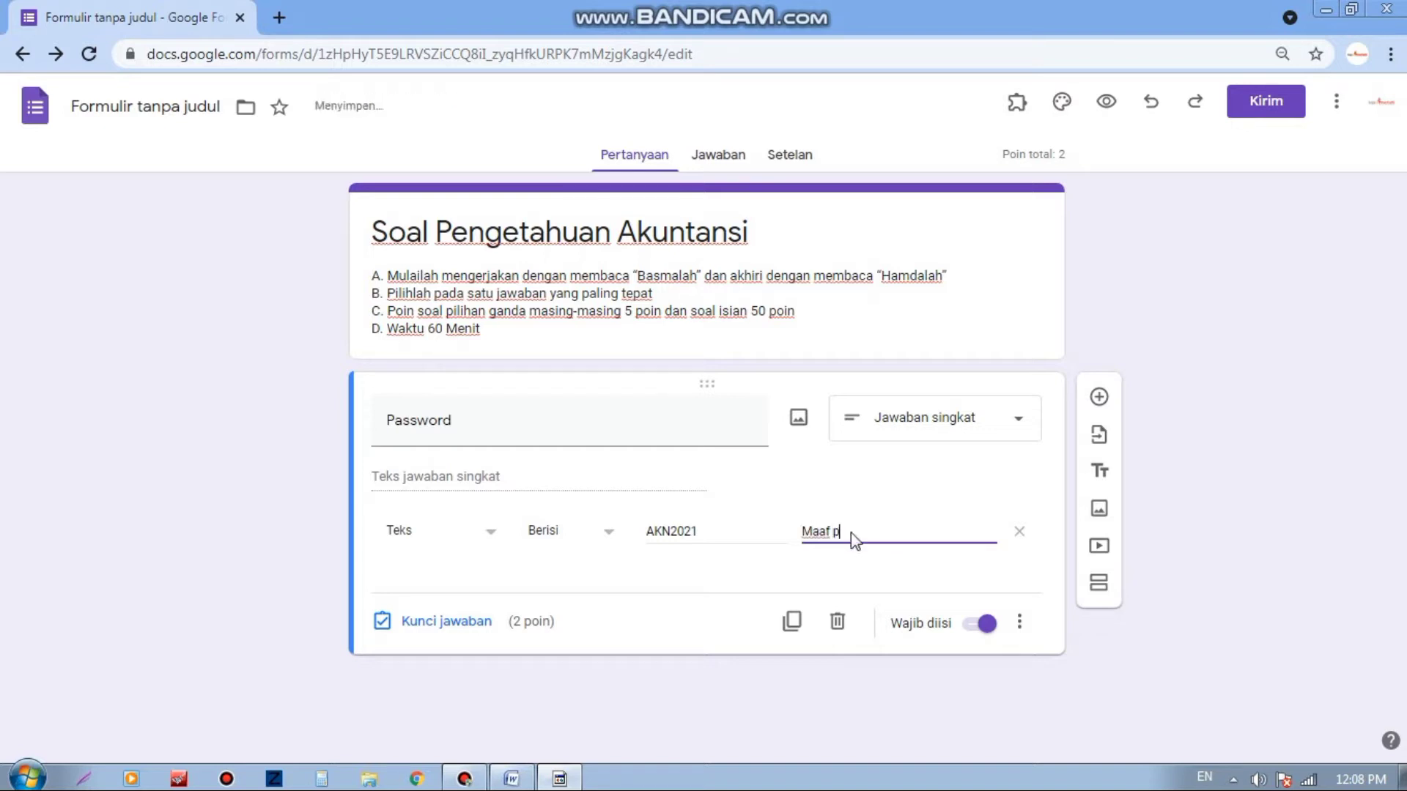
{"action": "type", "text": "assword yang anda masuk"}
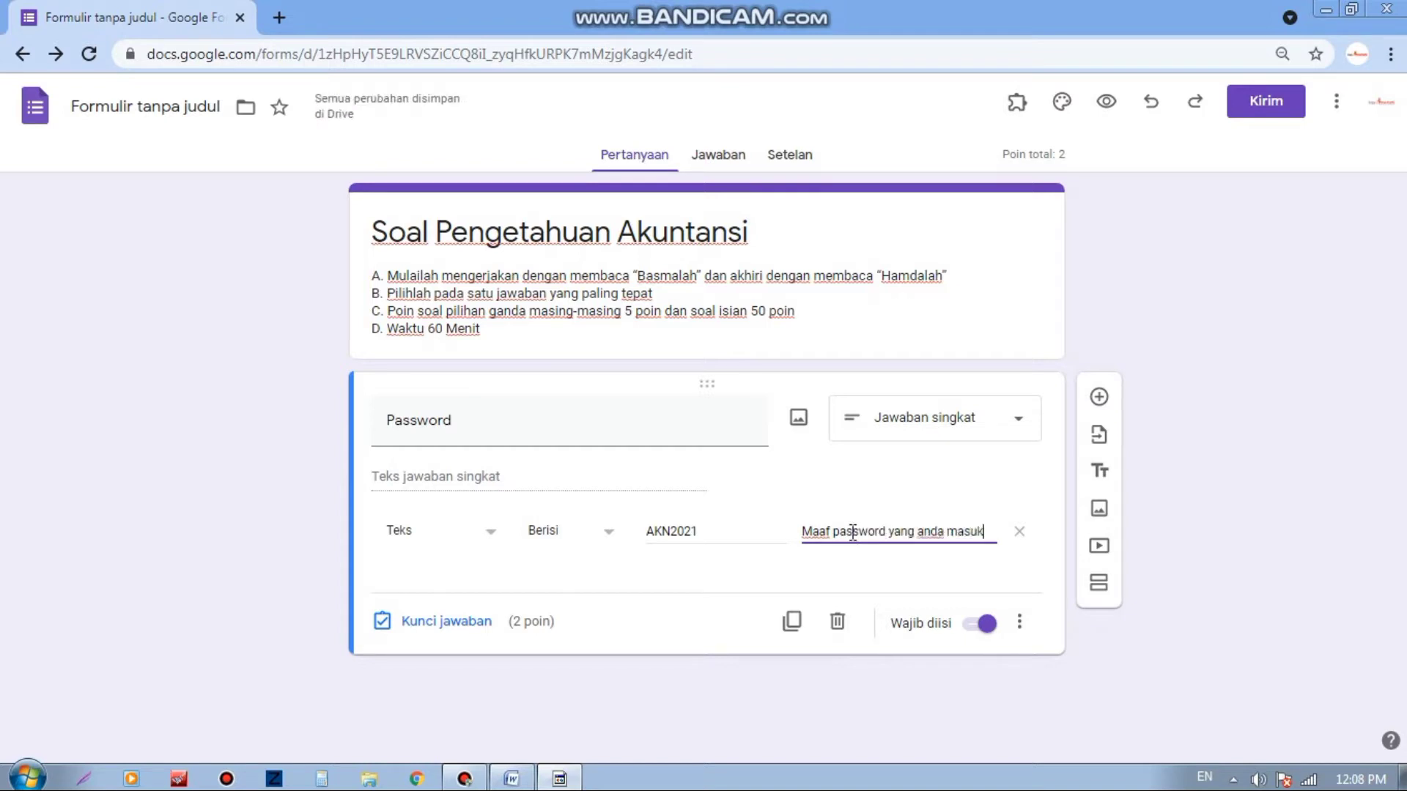
{"action": "type", "text": "kan salah"}
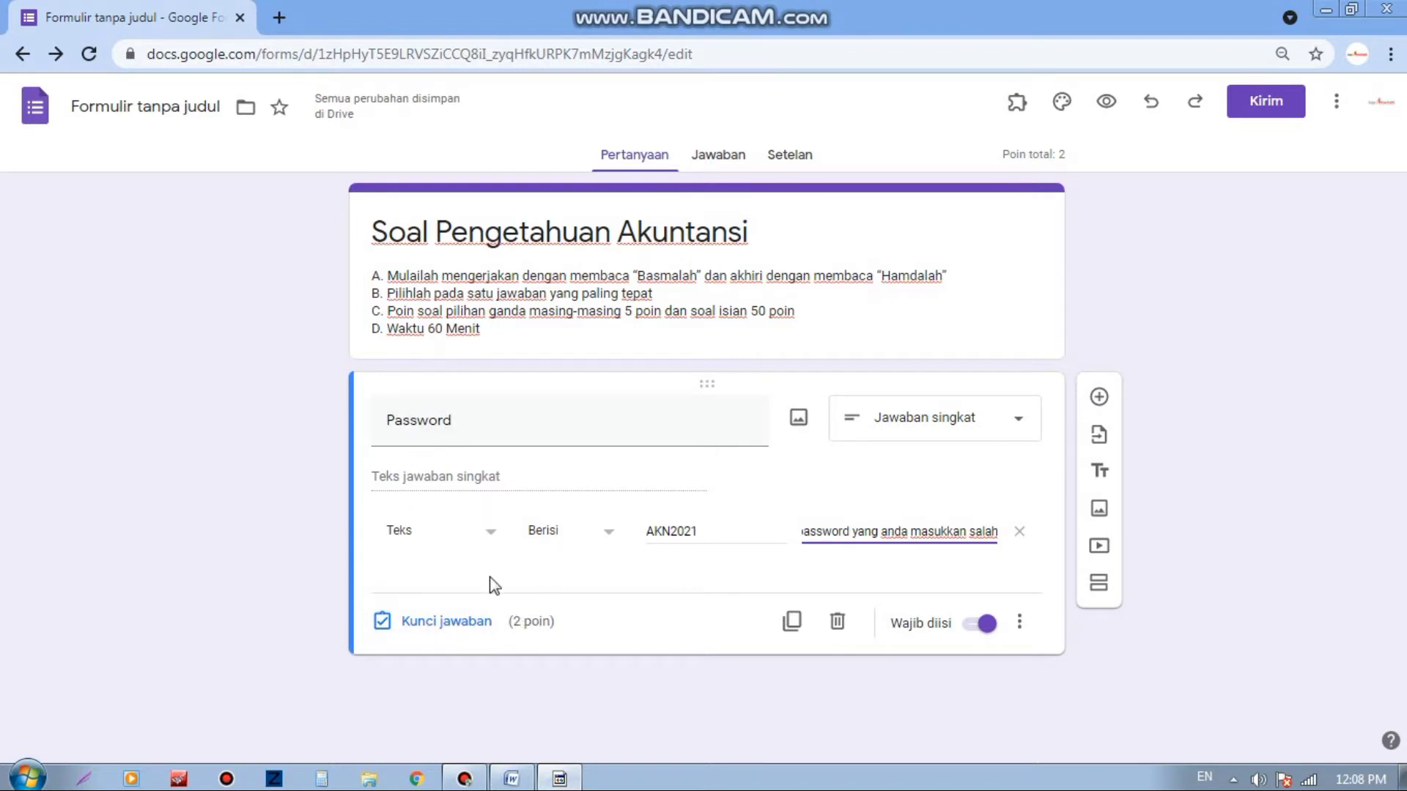
Step: Set the Password question to 0 points in its answer key
{"action": "left_click", "coordinate": [462, 623]}
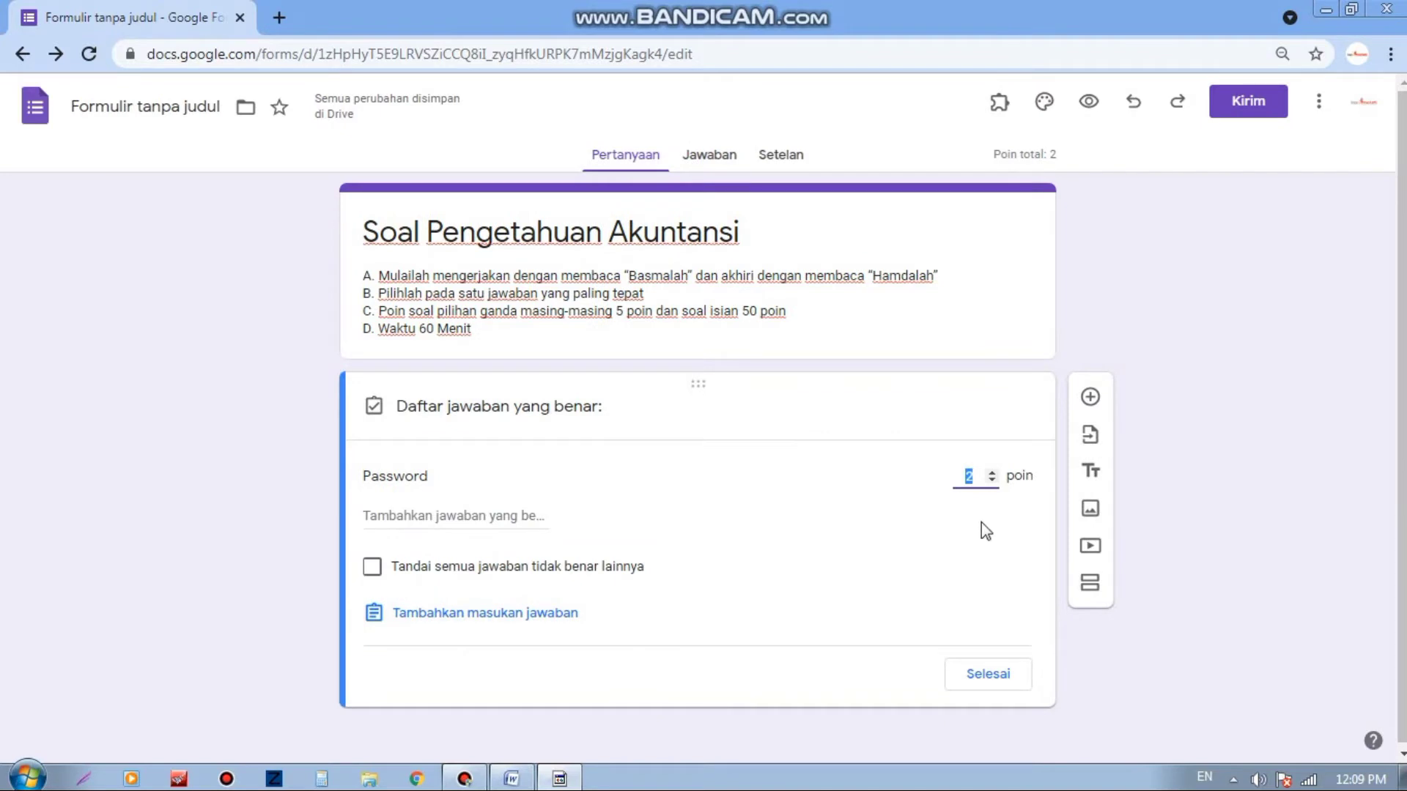
{"action": "type", "text": "0"}
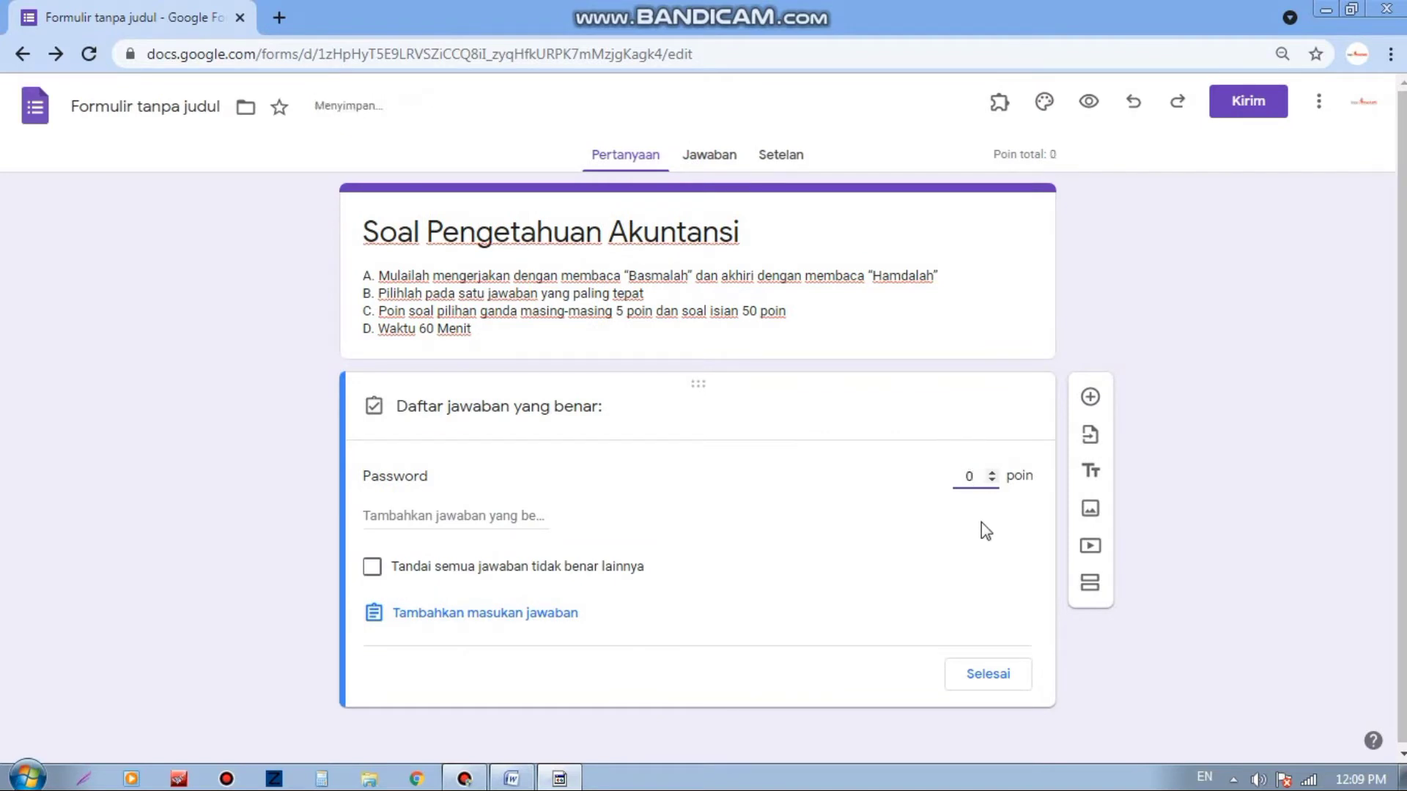
{"action": "left_click", "coordinate": [987, 678]}
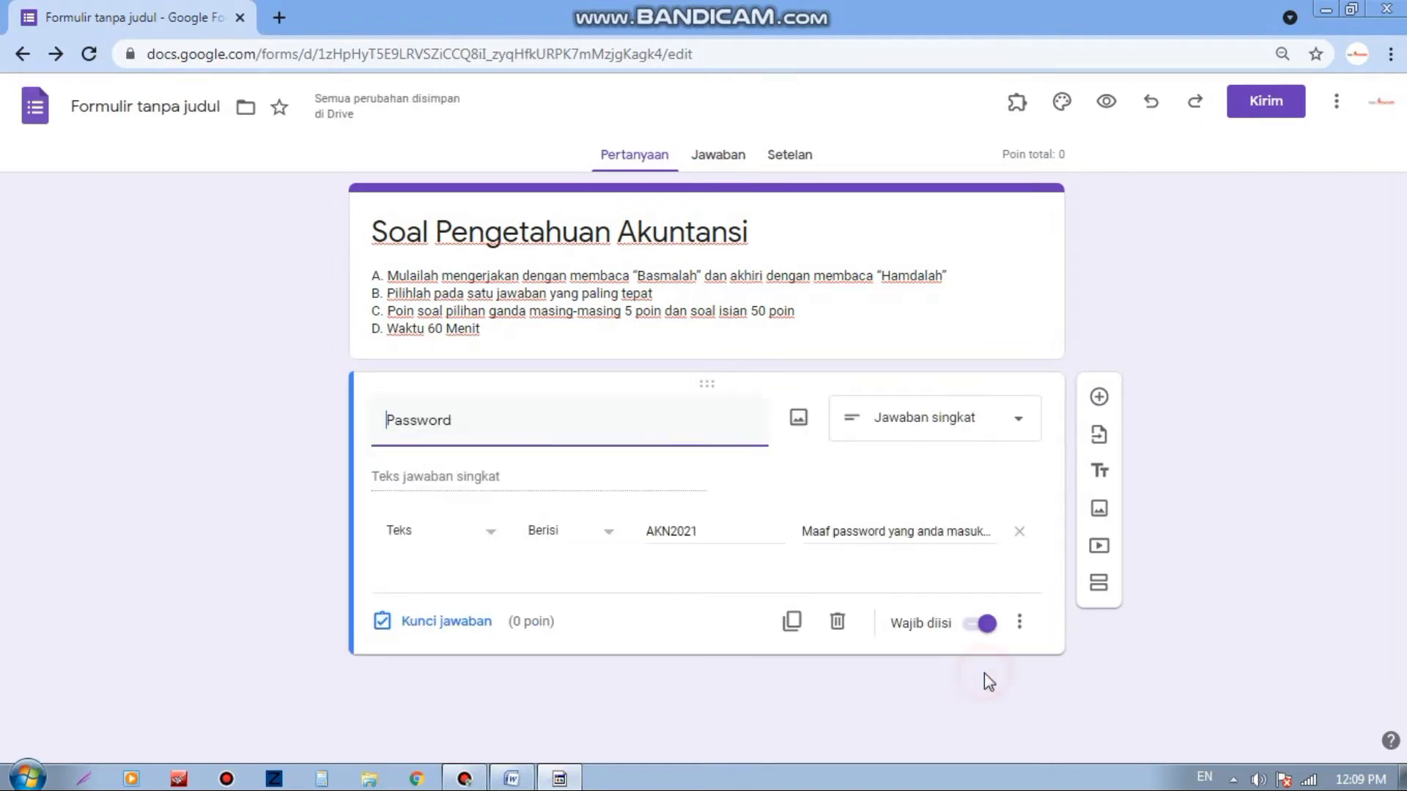
Step: Add a new multiple-choice question below the Password question
{"action": "left_click", "coordinate": [1101, 399]}
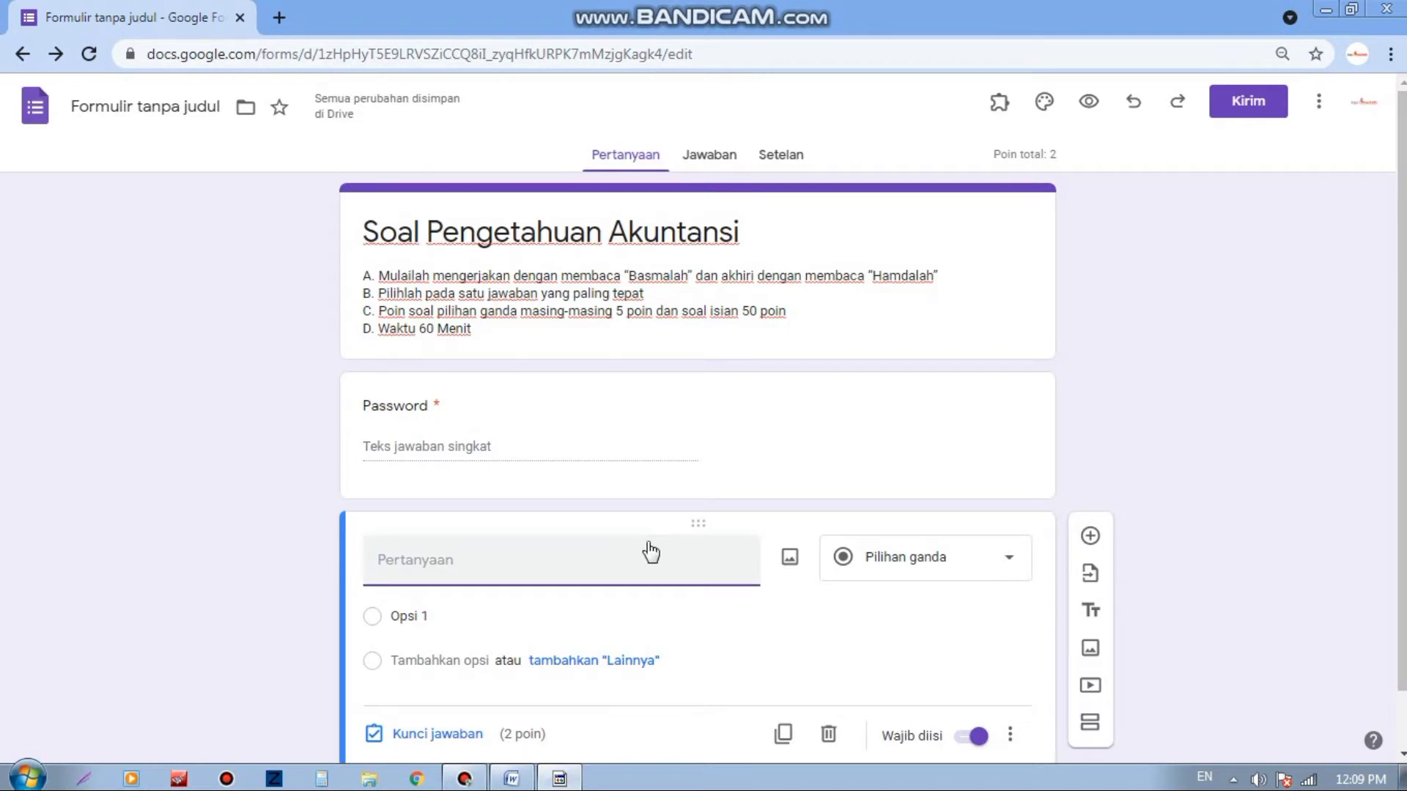
{"action": "scroll", "coordinate": [650, 551], "scroll_direction": "down", "scroll_amount": 1}
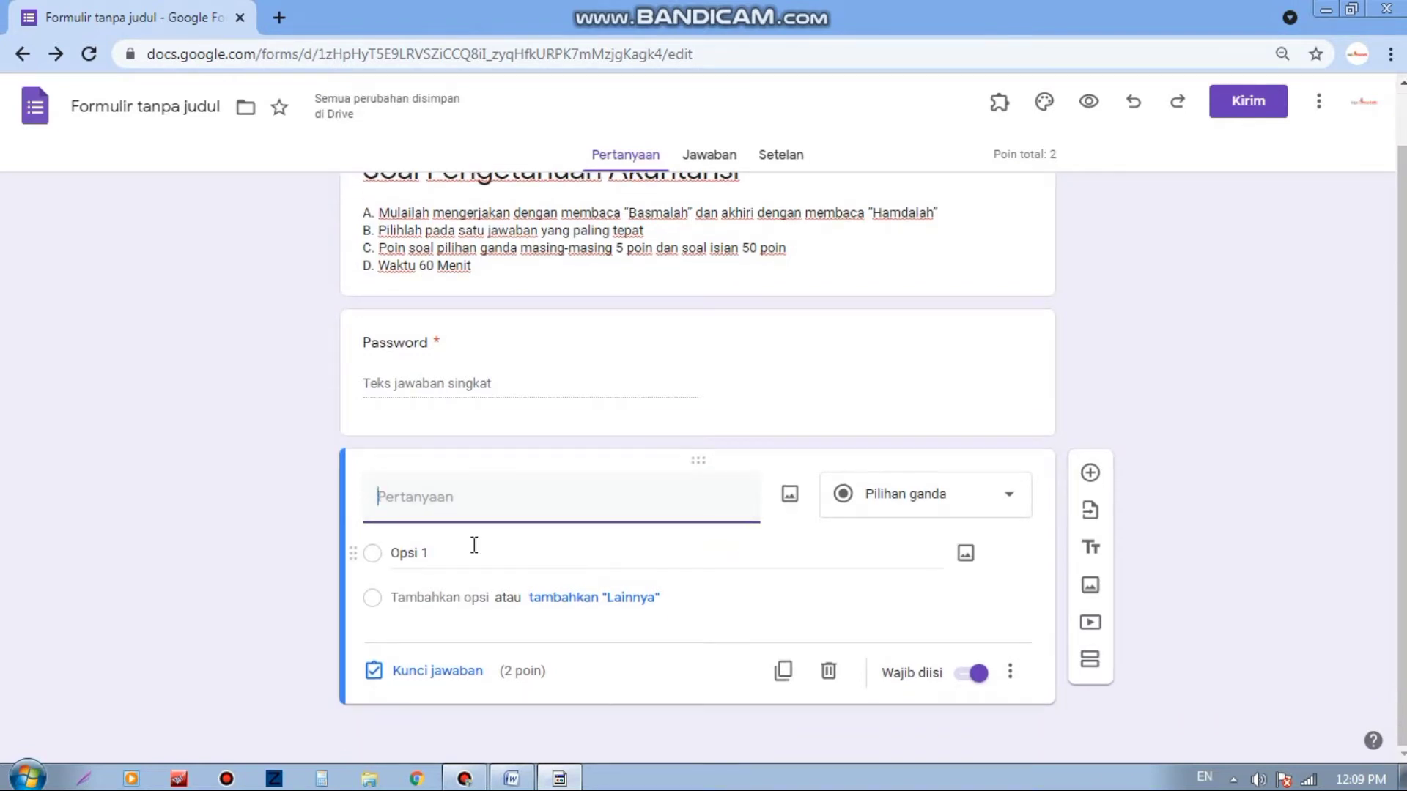
{"action": "scroll", "coordinate": [579, 513], "scroll_direction": "up", "scroll_amount": 1}
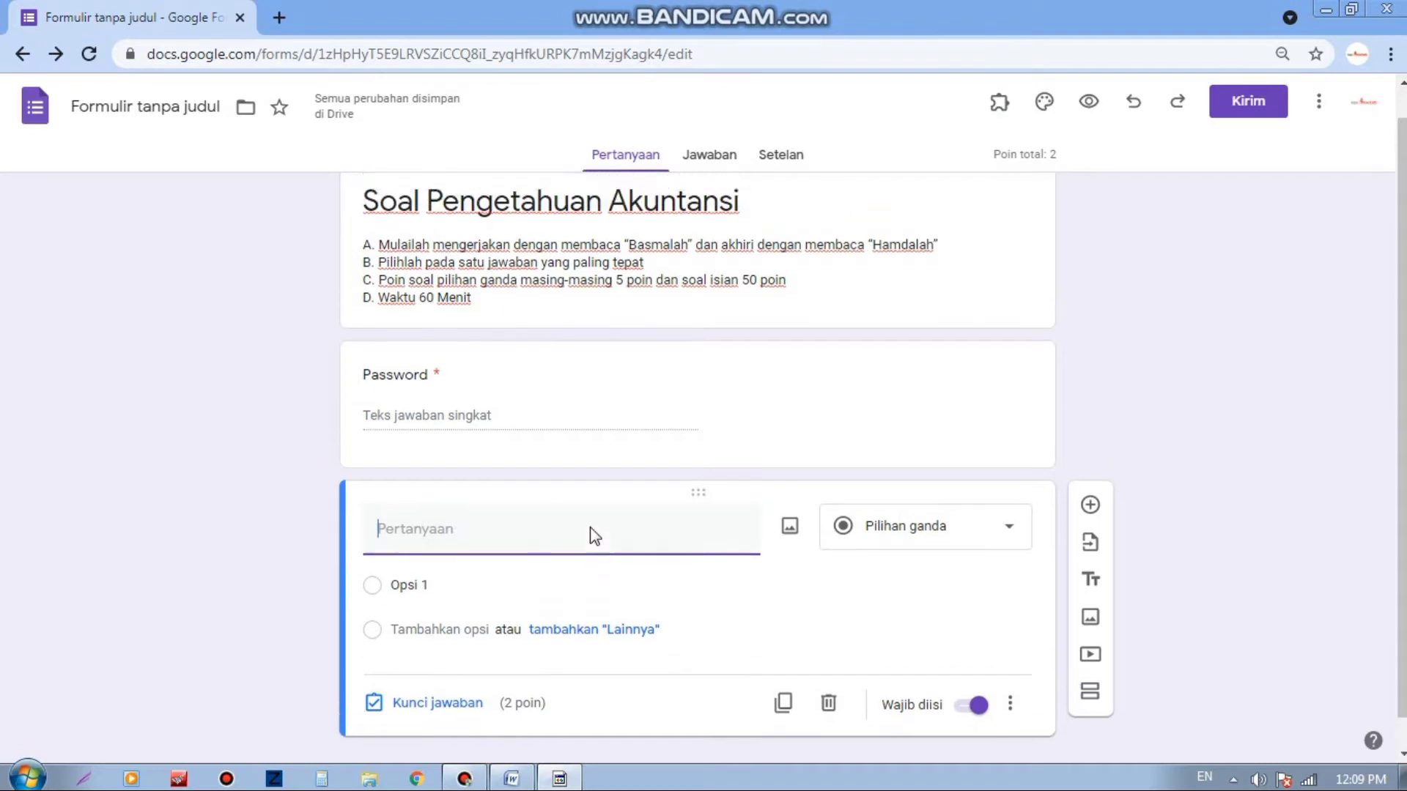
{"action": "scroll", "coordinate": [592, 535], "scroll_direction": "up", "scroll_amount": 1}
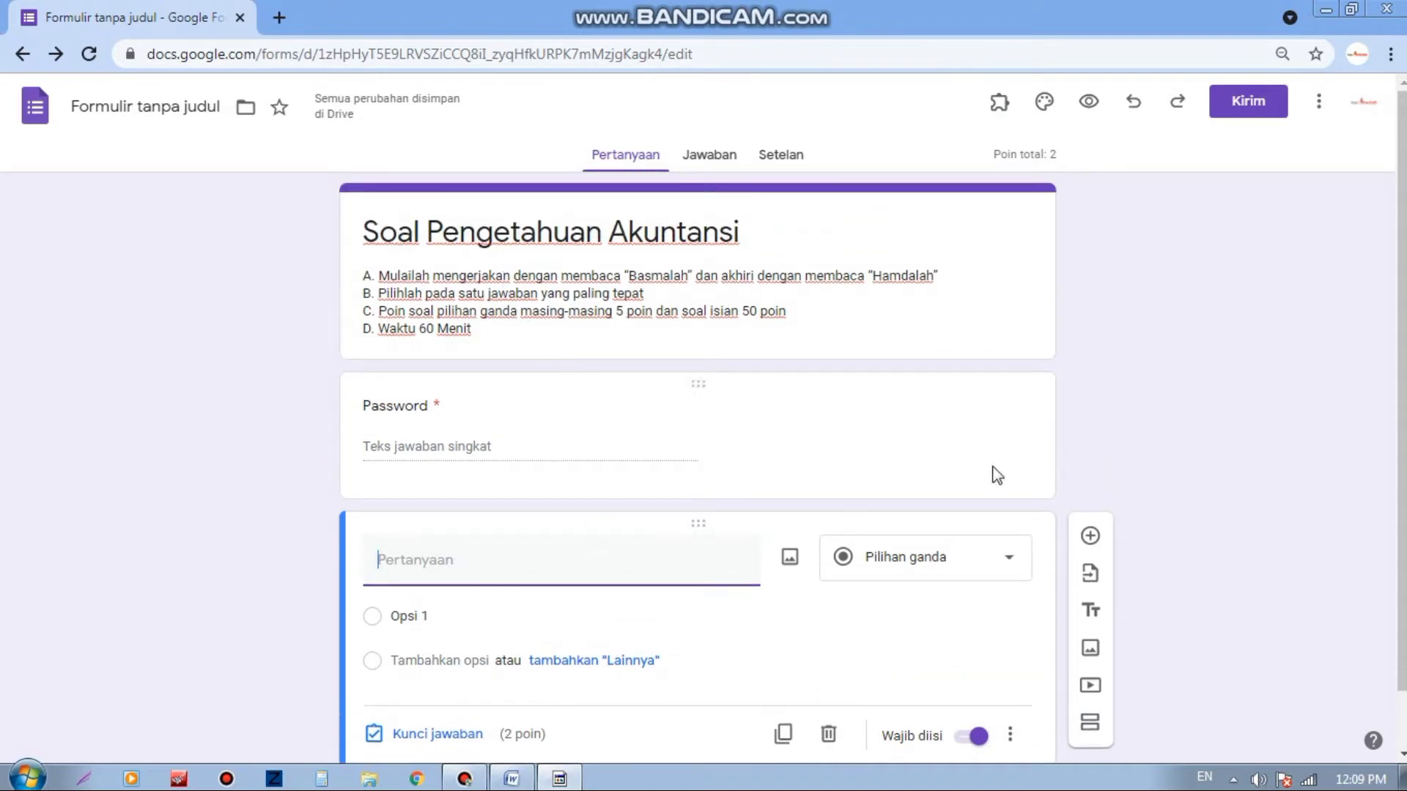
Step: Insert a new section after the Password question, moving the blank question into section 2
{"action": "left_click", "coordinate": [1038, 439]}
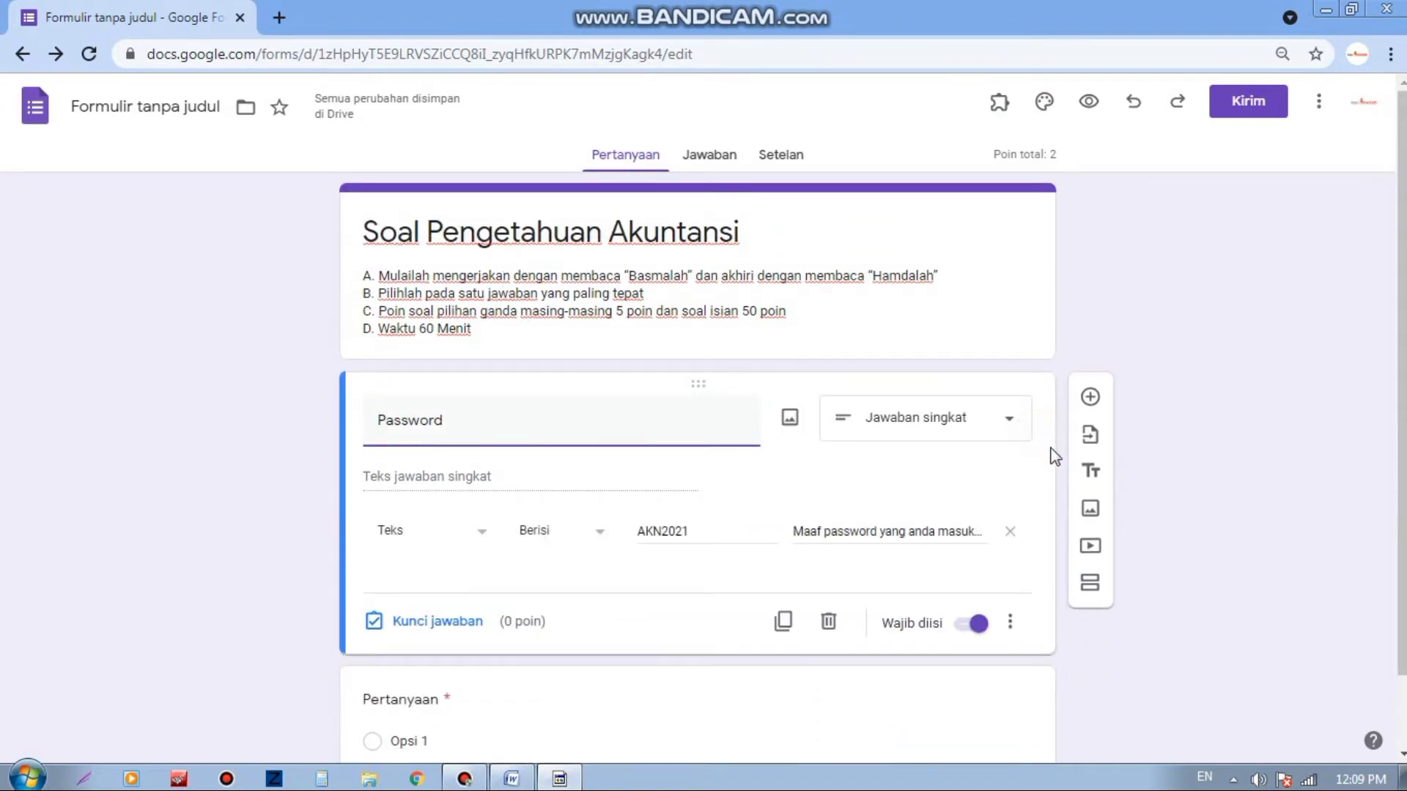
{"action": "scroll", "coordinate": [1067, 521], "scroll_direction": "down", "scroll_amount": 1}
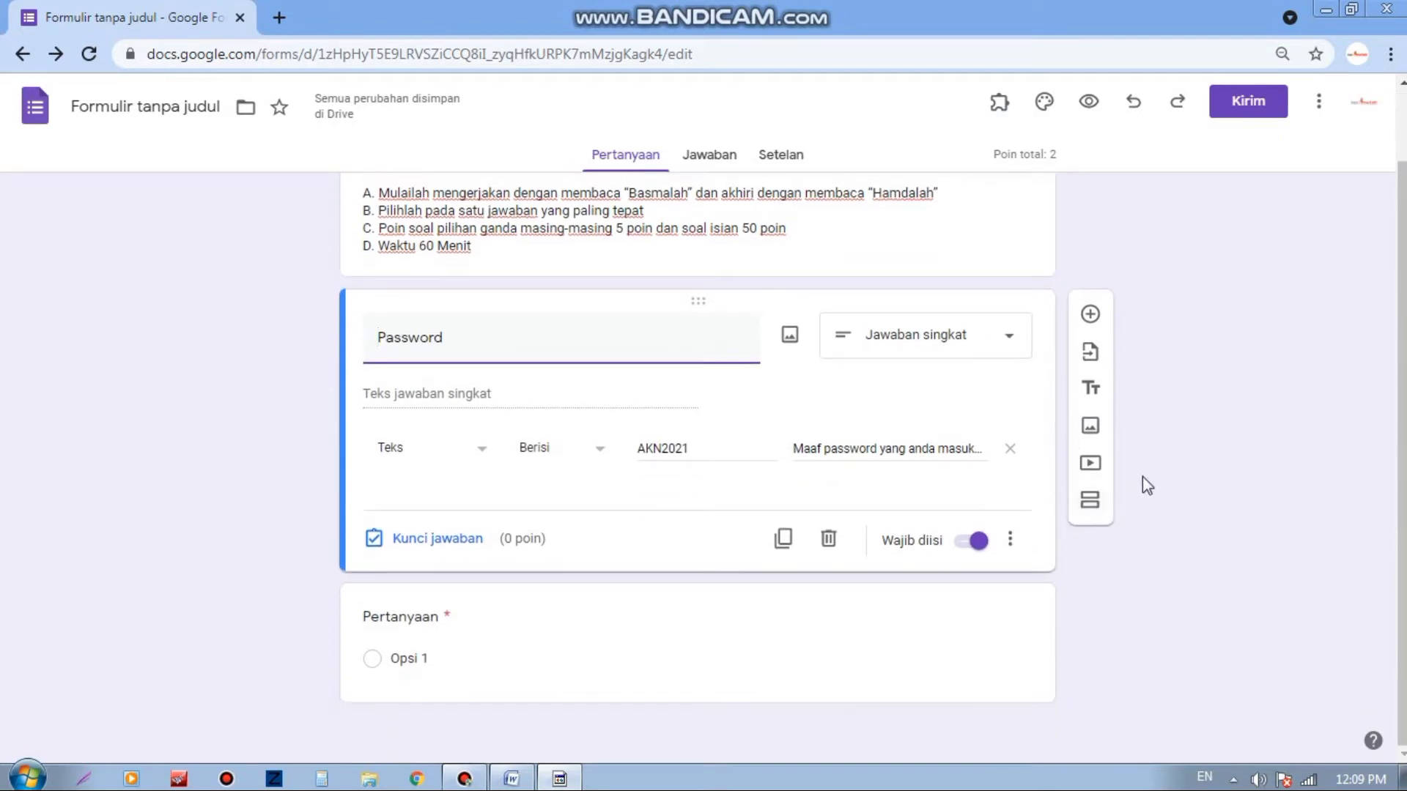
{"action": "left_click", "coordinate": [1090, 502]}
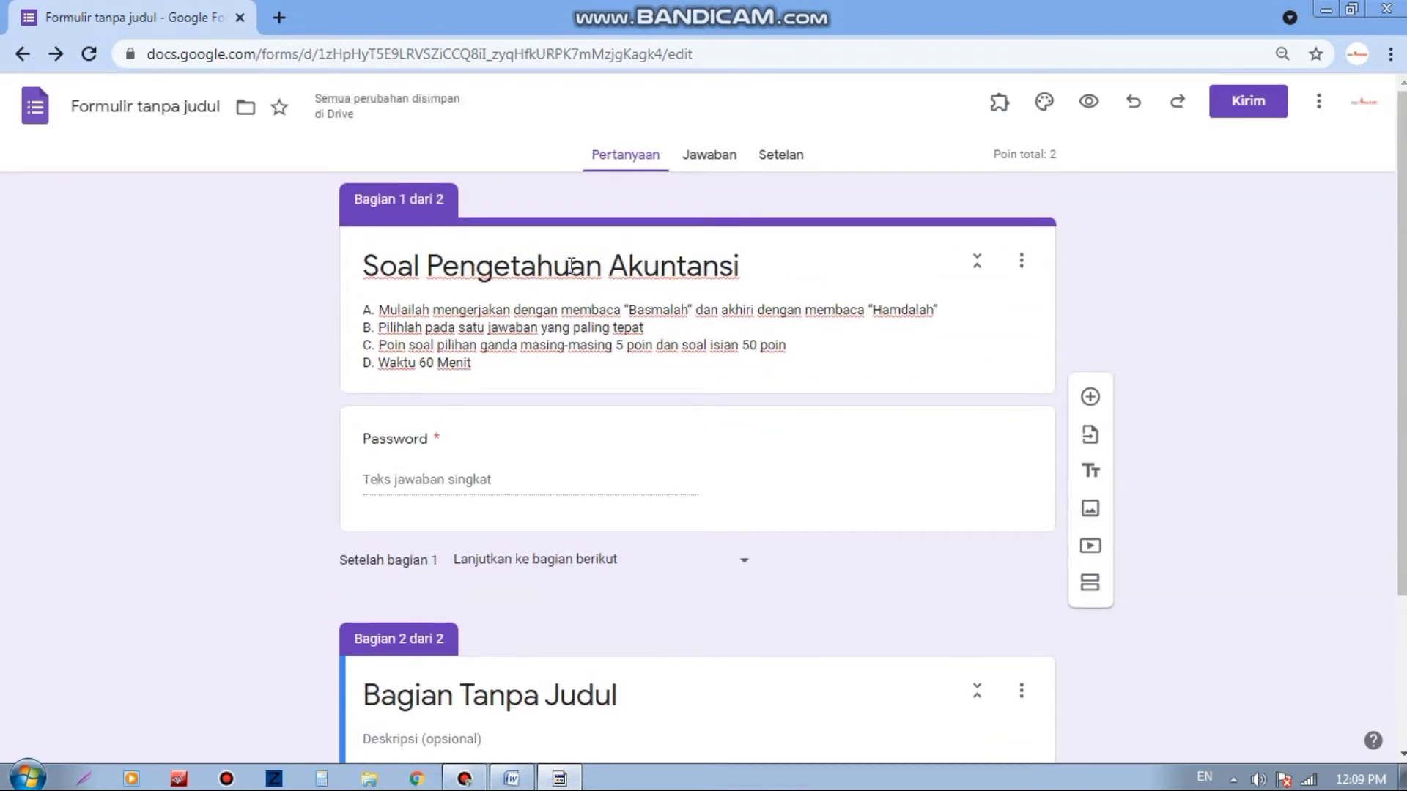
{"action": "scroll", "coordinate": [570, 265], "scroll_direction": "down", "scroll_amount": 3}
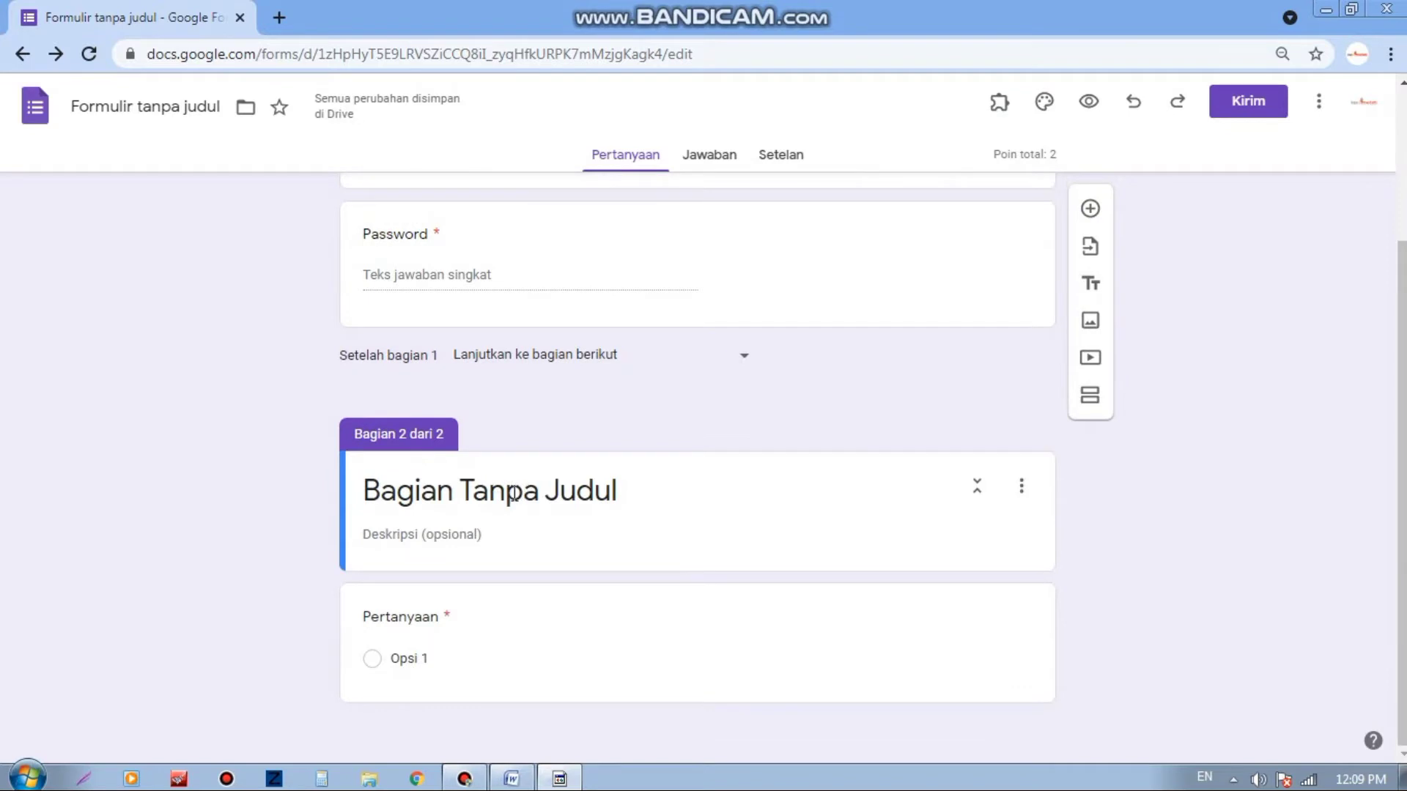
{"action": "scroll", "coordinate": [501, 522], "scroll_direction": "up", "scroll_amount": 3}
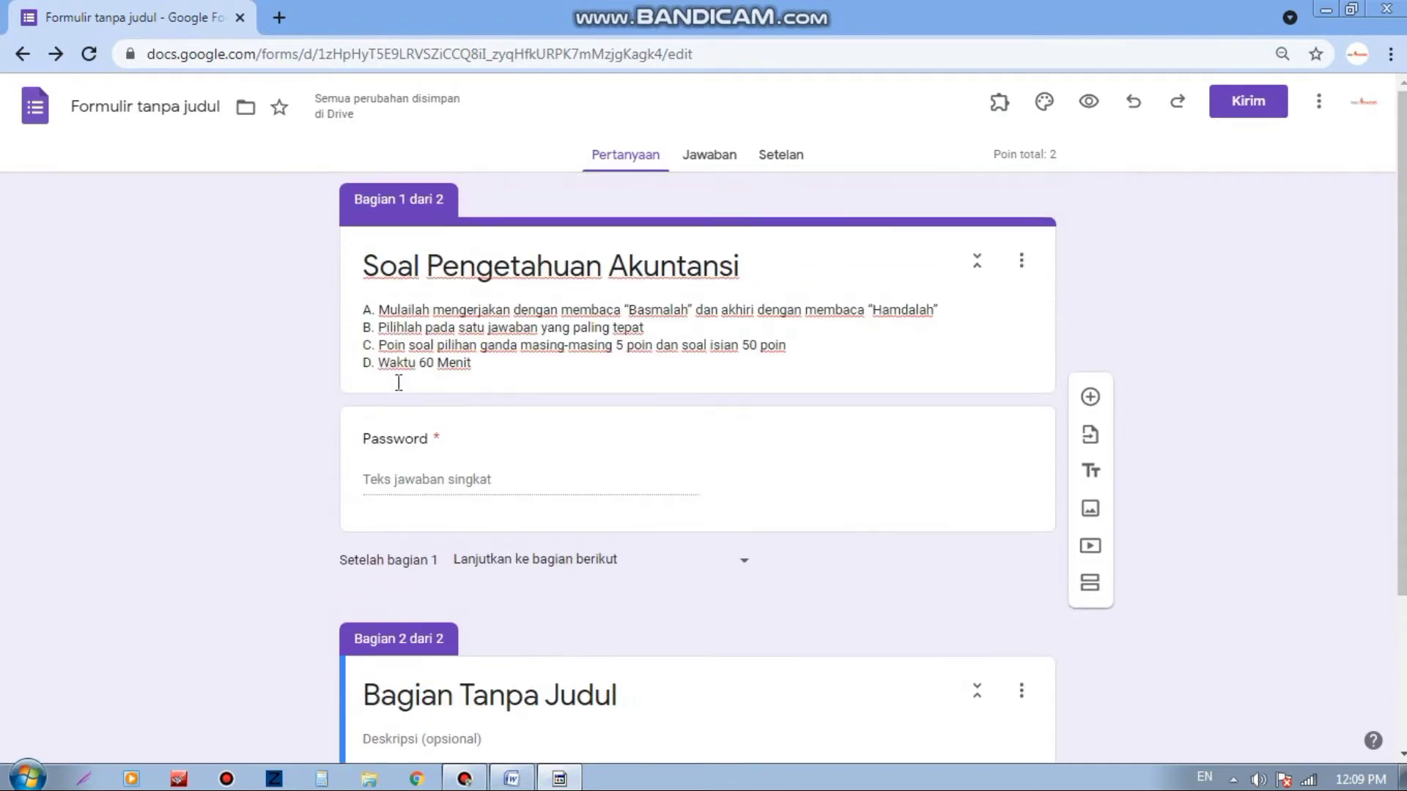
{"action": "scroll", "coordinate": [637, 450], "scroll_direction": "down", "scroll_amount": 3}
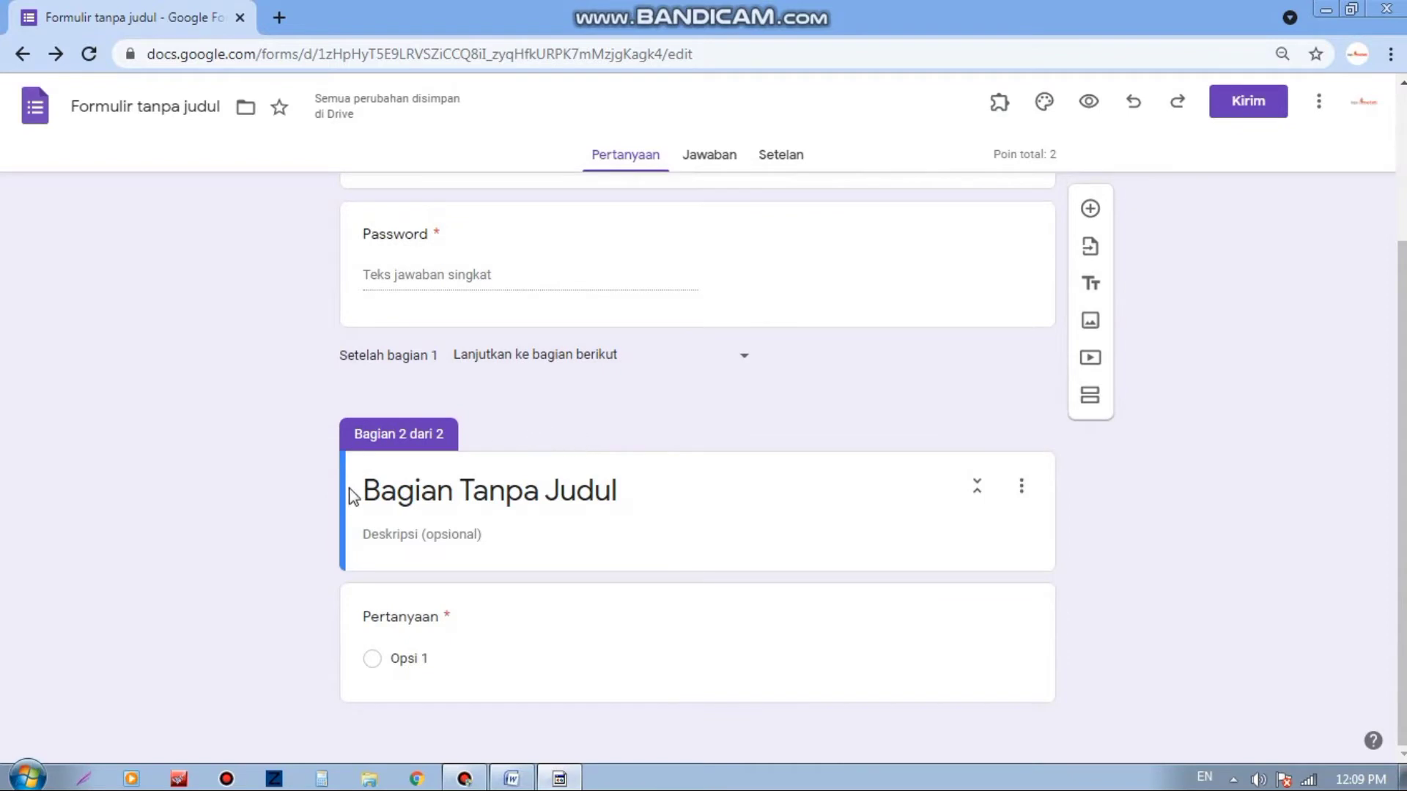
{"action": "left_click", "coordinate": [423, 494]}
Step: Title section 2 'Soal pengetahuan Akuntansi'
{"action": "left_click", "coordinate": [647, 493]}
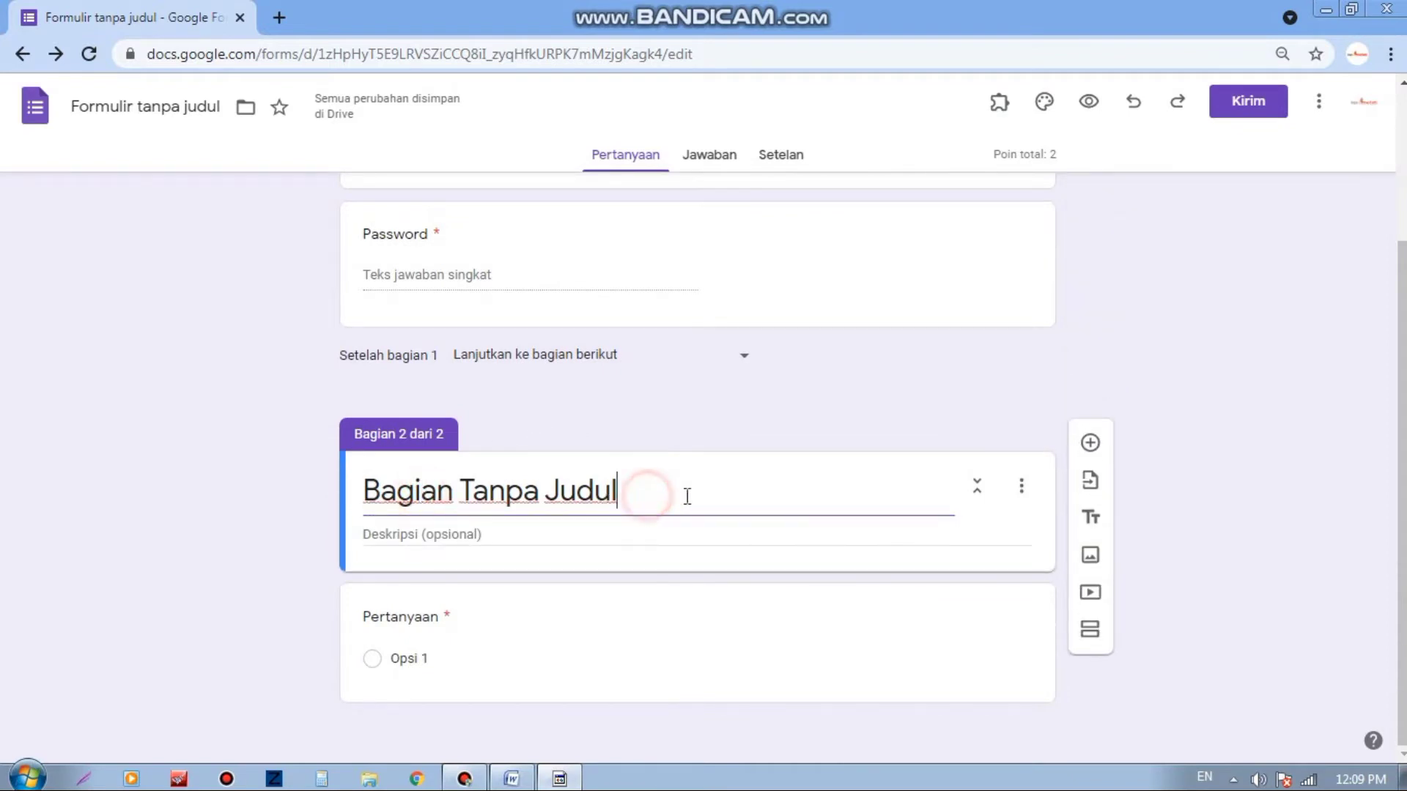
{"action": "left_click_drag", "start_coordinate": [685, 493], "coordinate": [368, 495]}
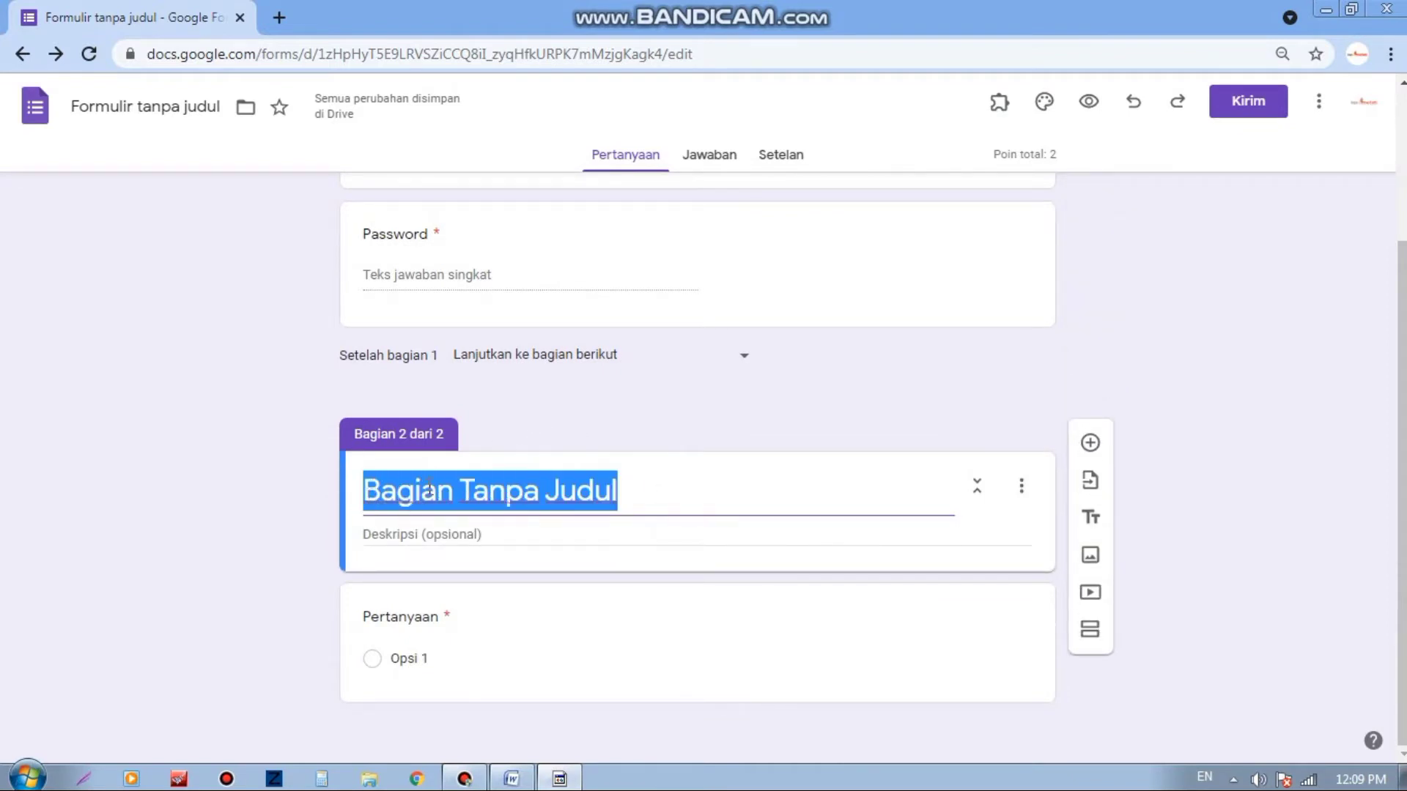
{"action": "type", "text": "Soal "}
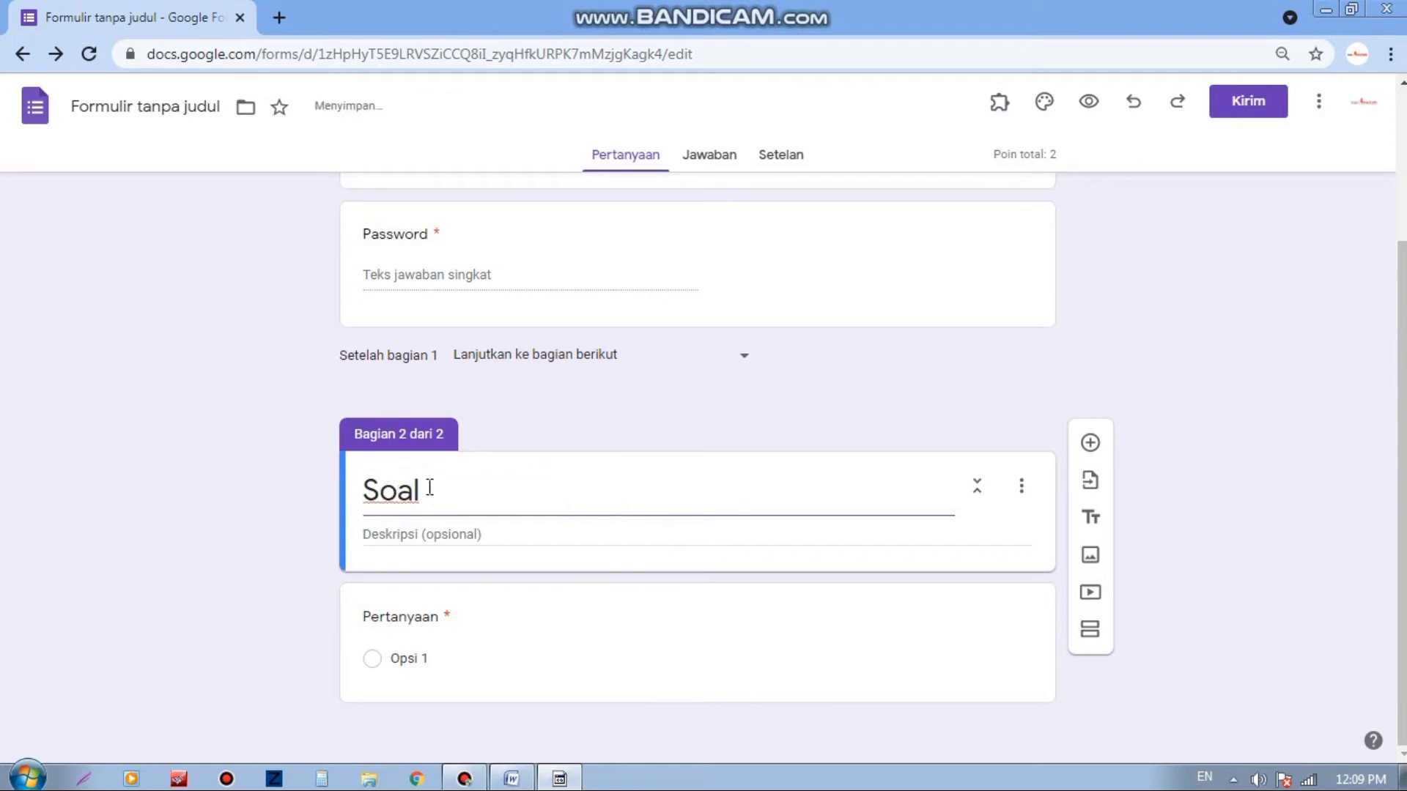
{"action": "type", "text": "peneg"}
{"action": "key", "text": "BackSpace"}
{"action": "key", "text": "BackSpace"}
{"action": "type", "text": "getahuan "}
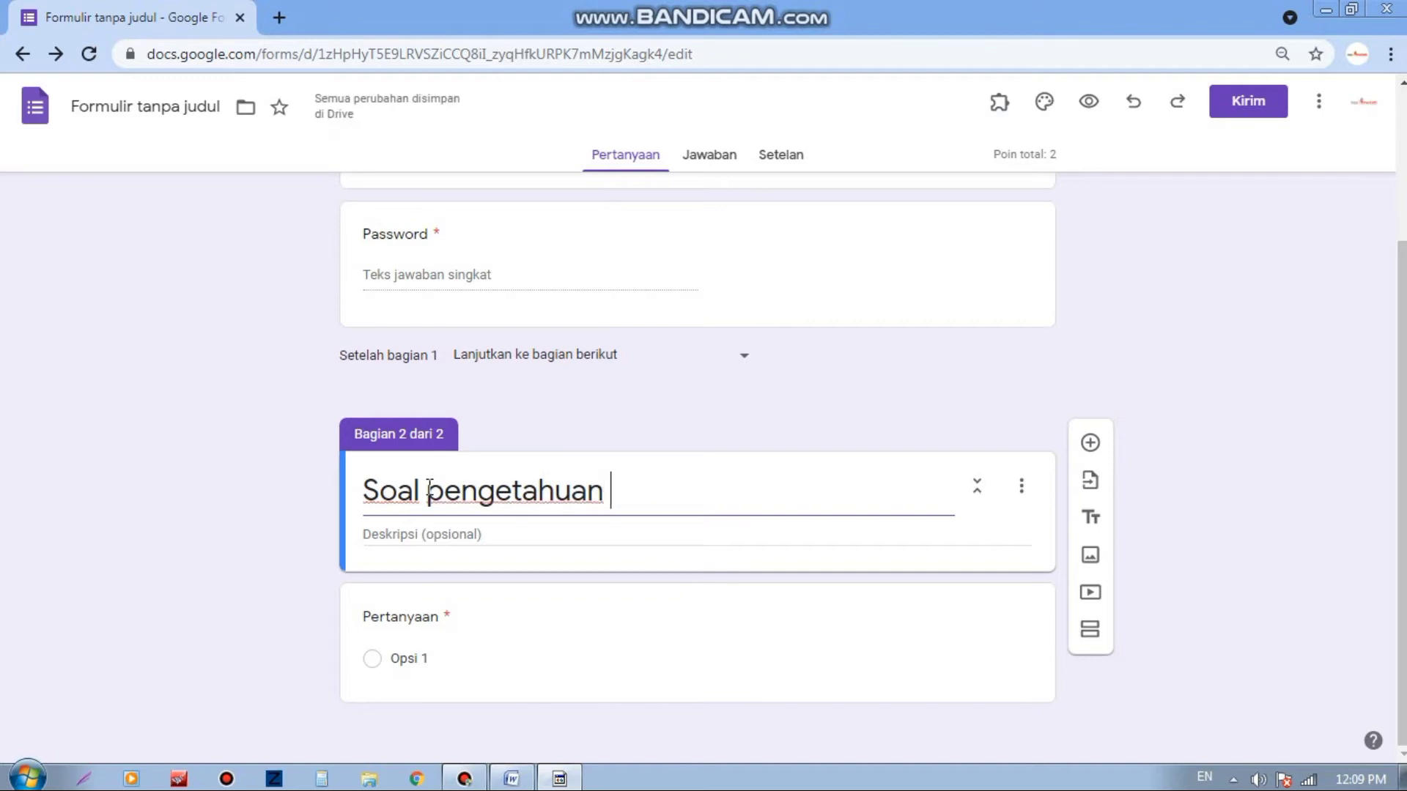
{"action": "type", "text": "Akuntansi"}
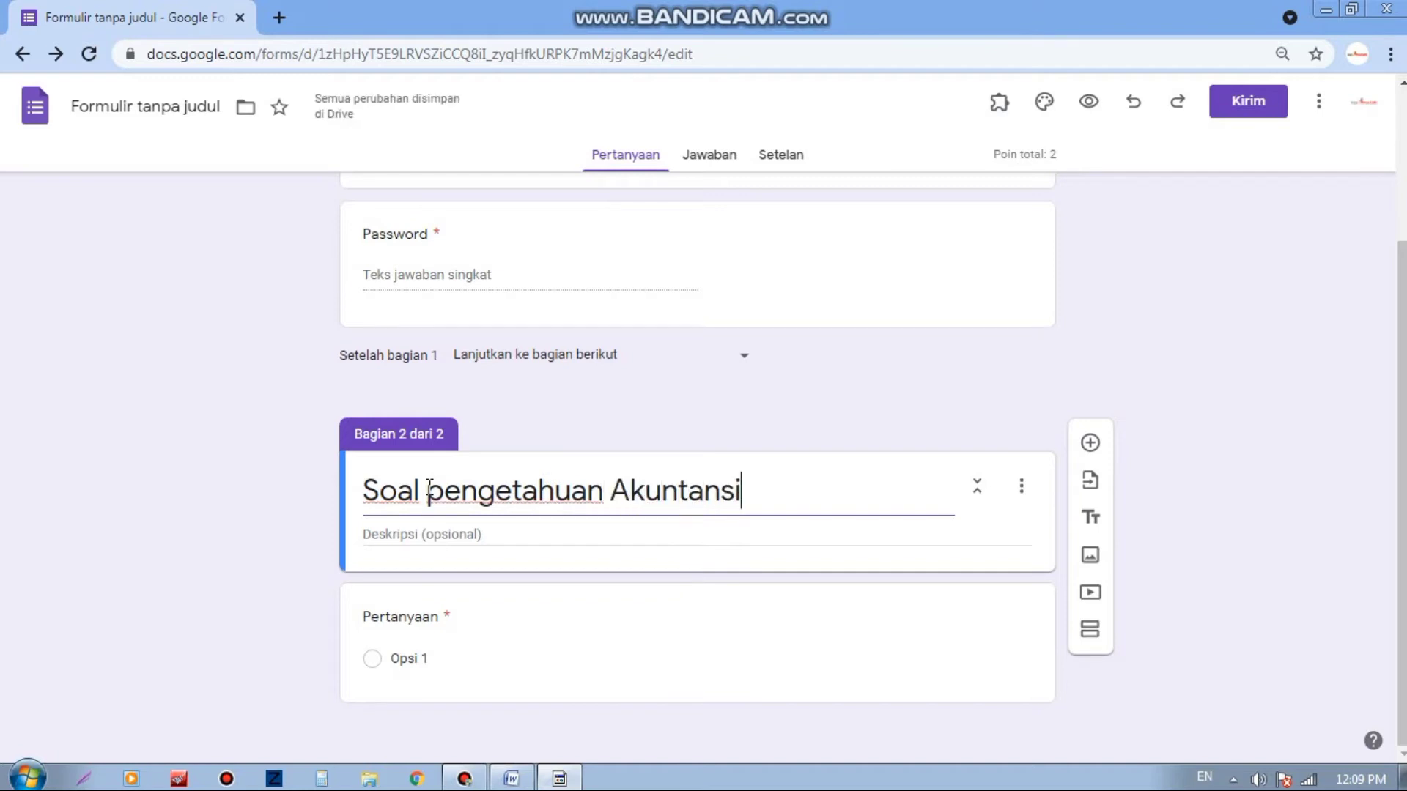
Step: Copy section 1's A–D instructions into section 2's description and add a multiple-choice question
{"action": "left_click", "coordinate": [557, 541]}
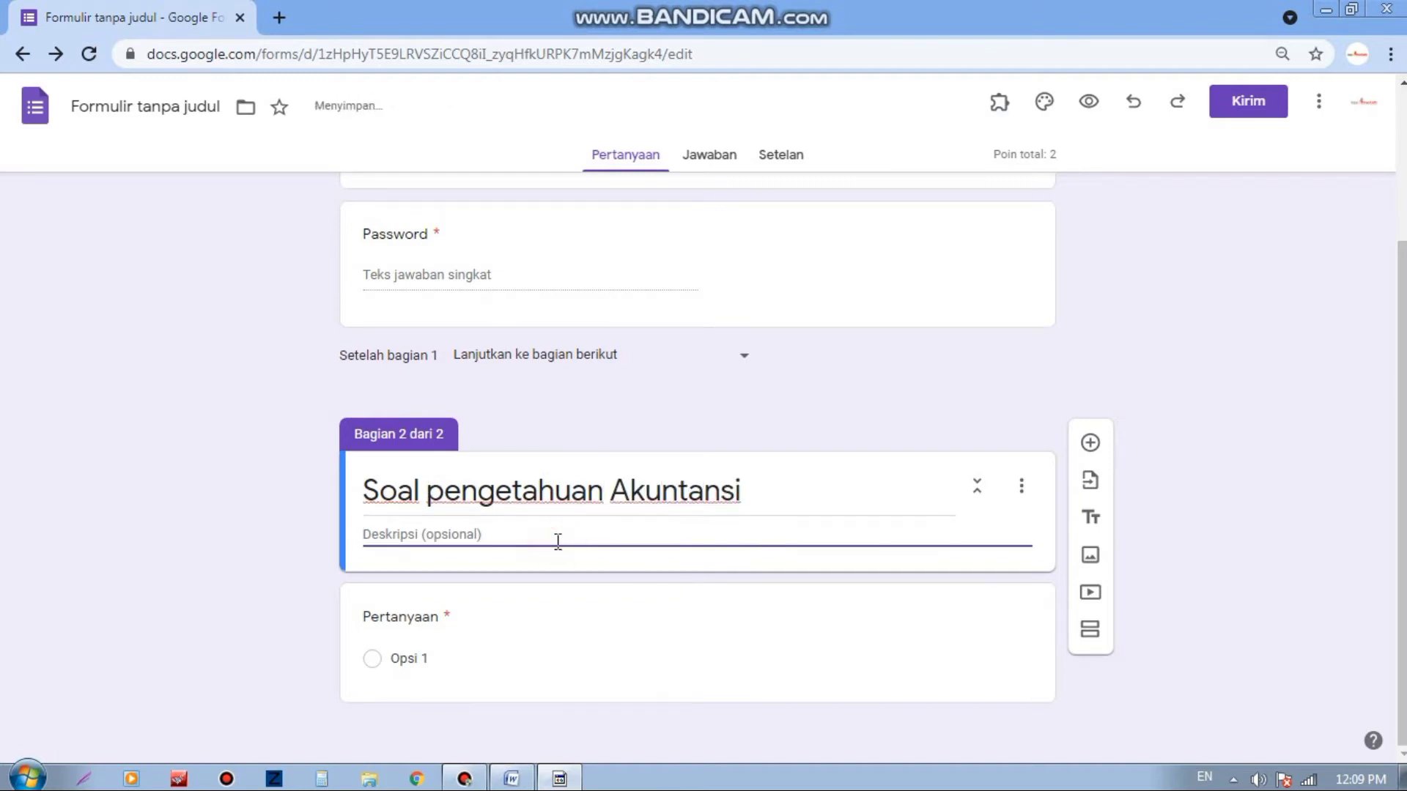
{"action": "scroll", "coordinate": [557, 541], "scroll_direction": "up", "scroll_amount": 3}
{"action": "left_click_drag", "start_coordinate": [364, 310], "coordinate": [473, 363]}
{"action": "right_click", "coordinate": [396, 322]}
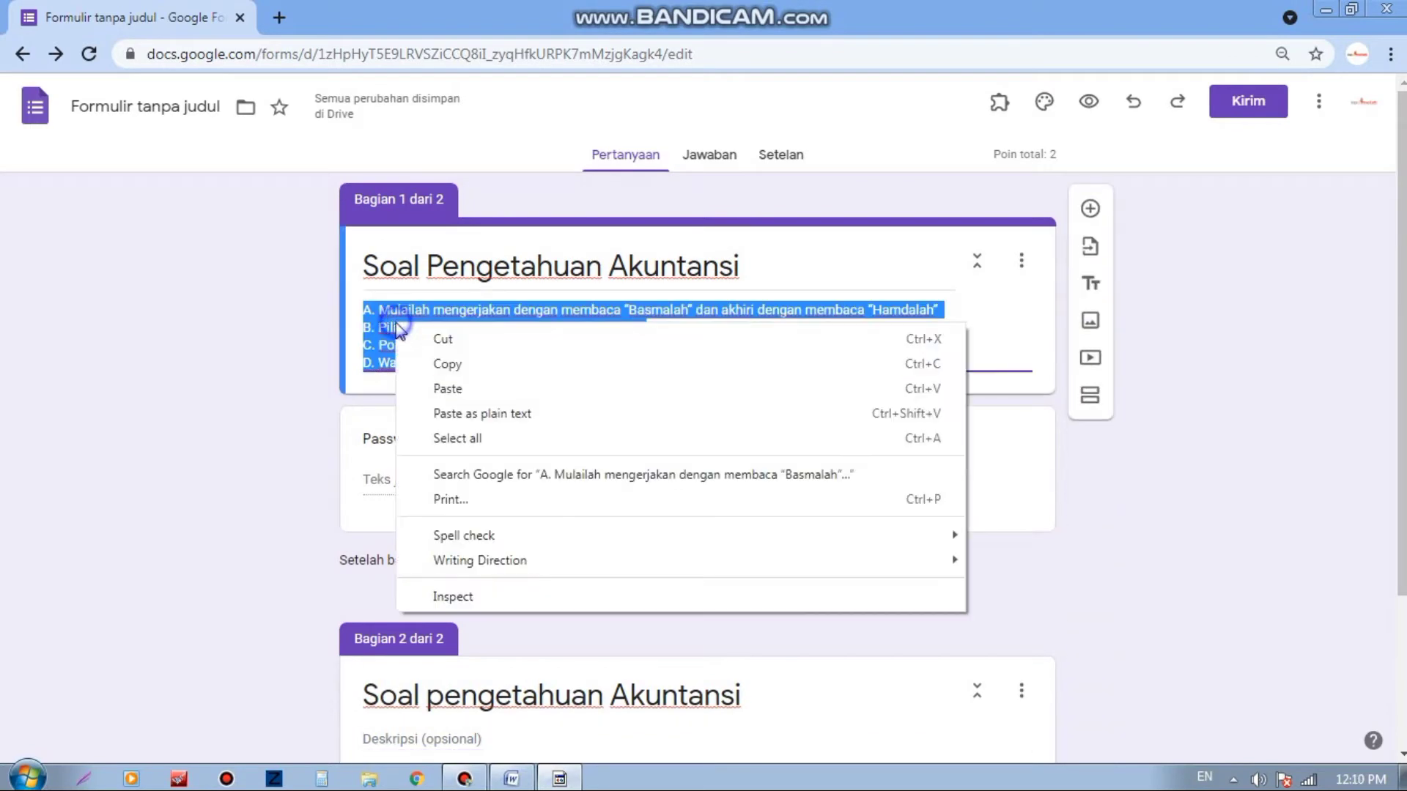
{"action": "left_click", "coordinate": [433, 361]}
{"action": "scroll", "coordinate": [484, 439], "scroll_direction": "down", "scroll_amount": 3}
{"action": "left_click", "coordinate": [458, 533]}
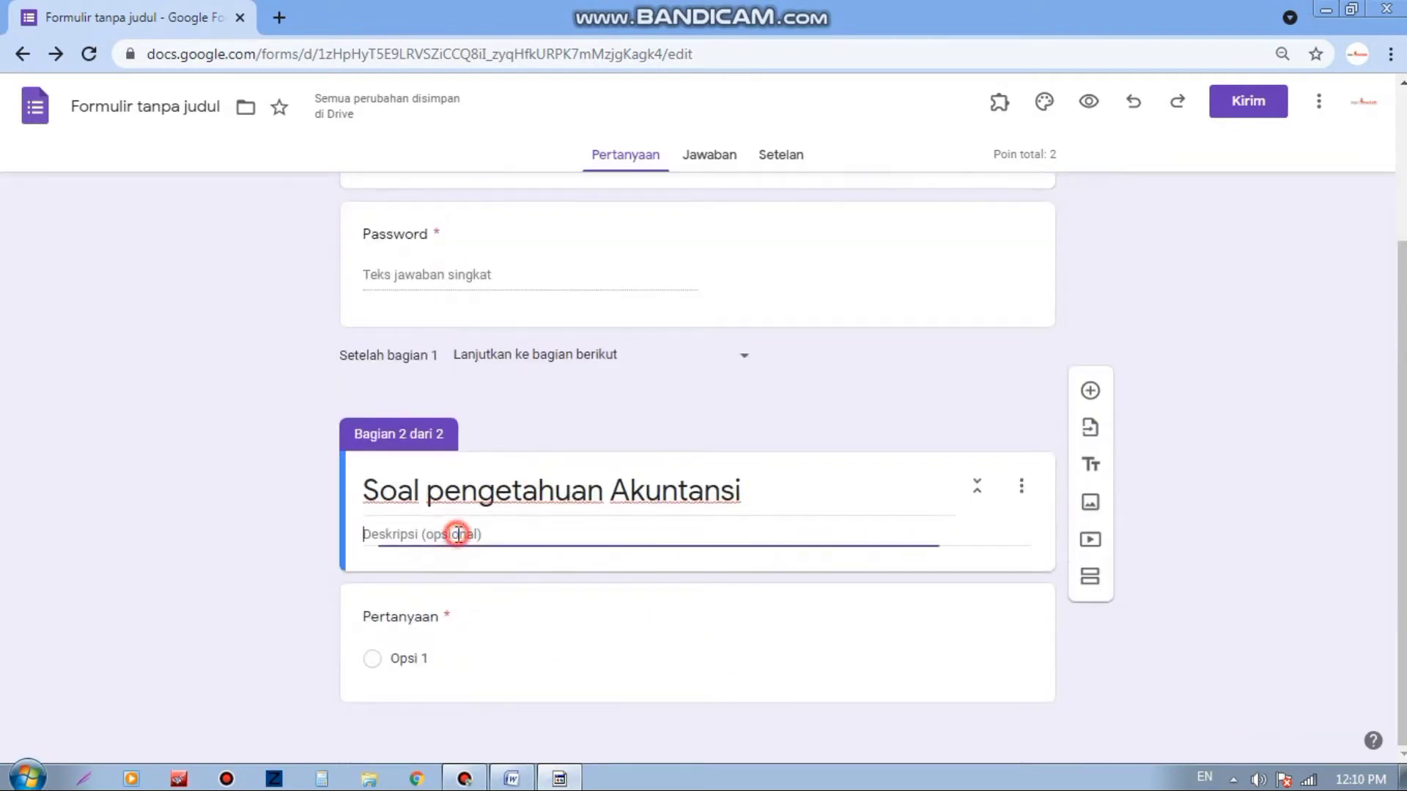
{"action": "right_click", "coordinate": [459, 534]}
{"action": "left_click", "coordinate": [513, 371]}
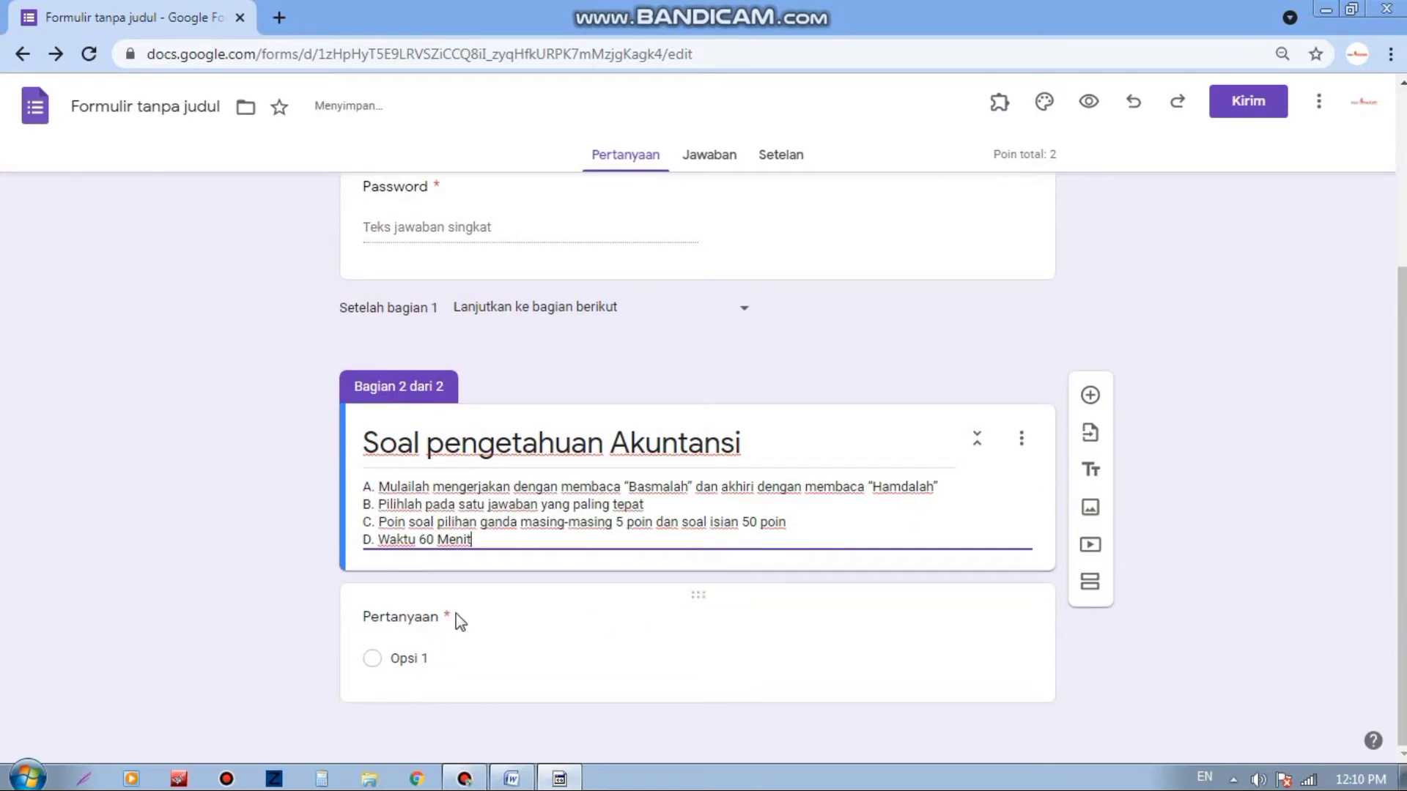
{"action": "left_click", "coordinate": [1089, 398]}
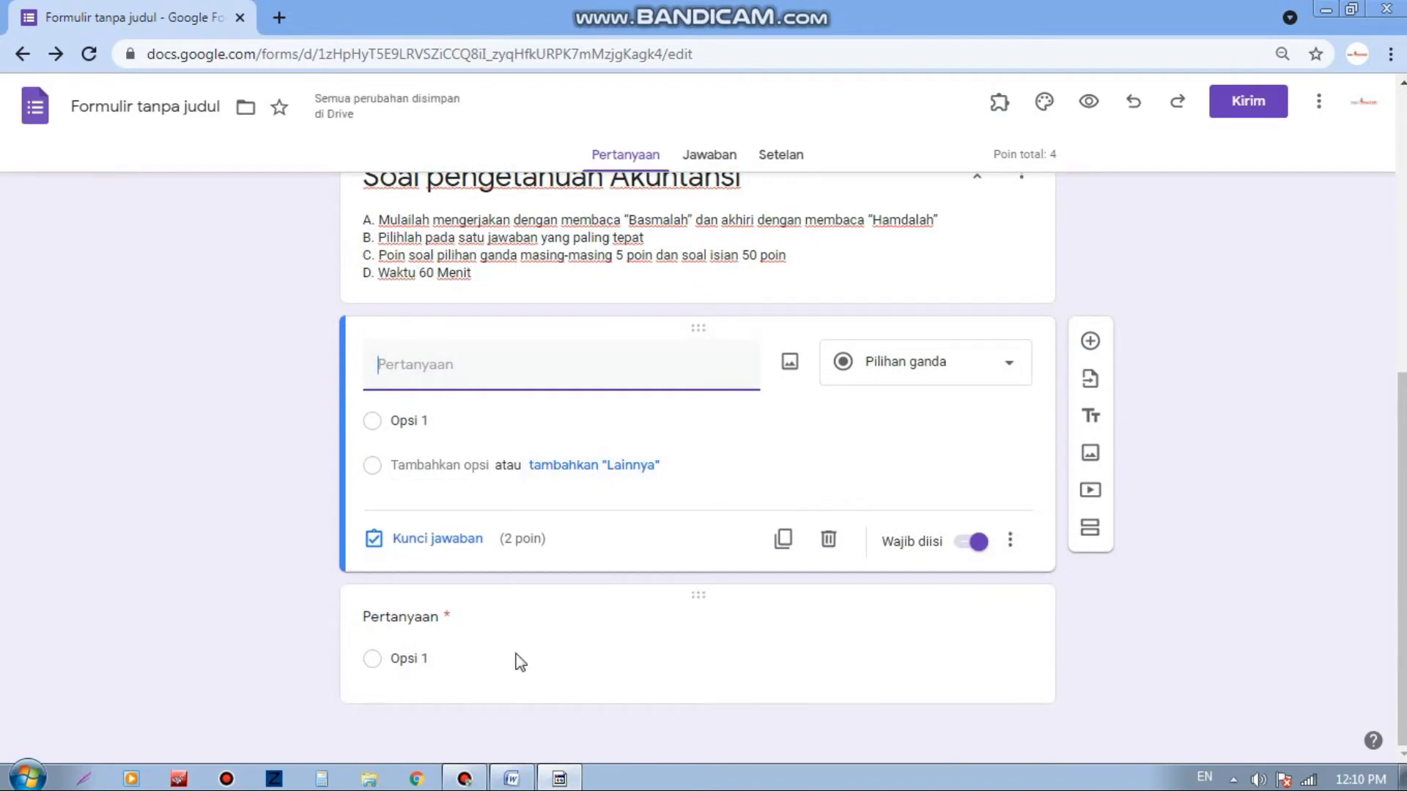
Step: Copy question 1's text 'Akuntansi dapat diartikan sebagai :' from Word into the new form question
{"action": "left_click", "coordinate": [522, 778]}
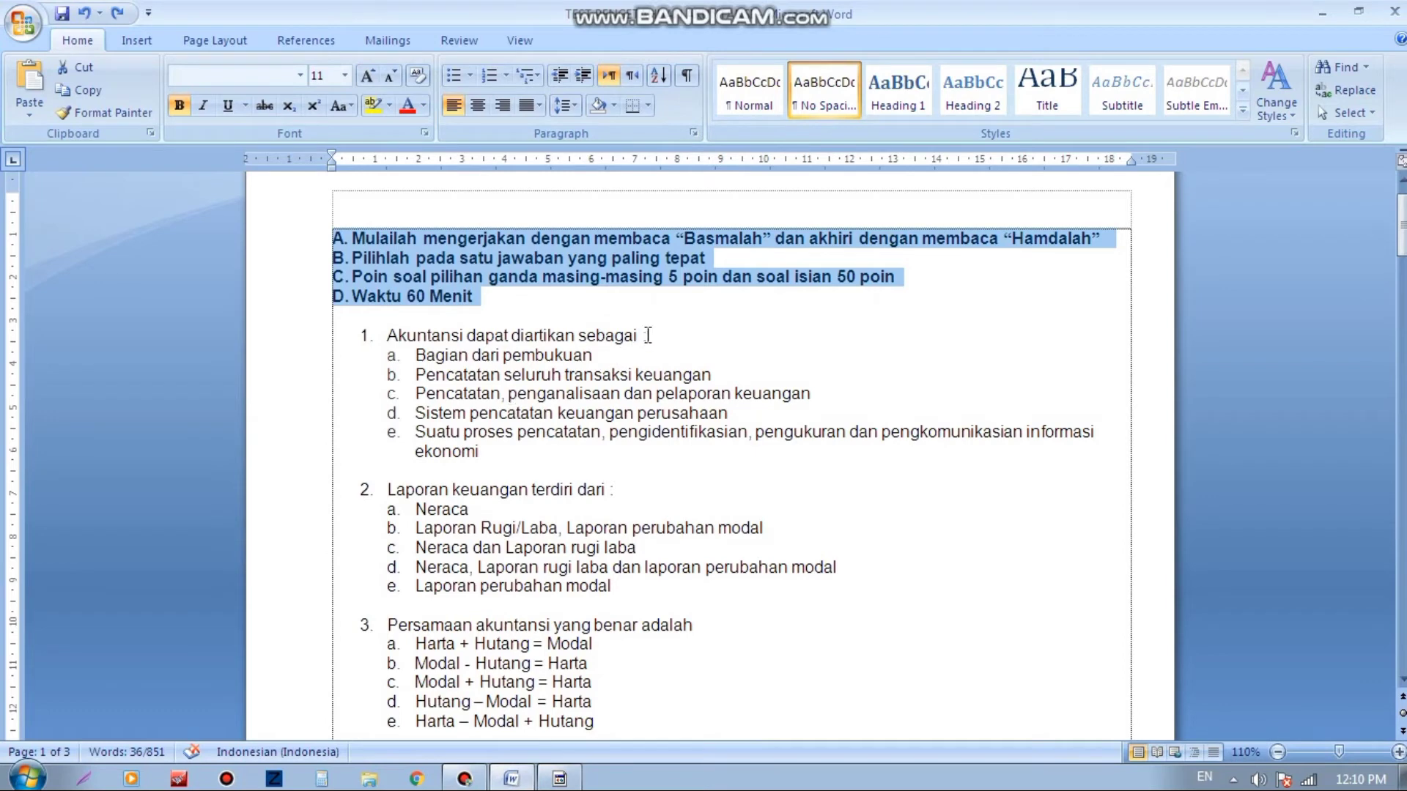
{"action": "left_click_drag", "start_coordinate": [647, 335], "coordinate": [409, 335]}
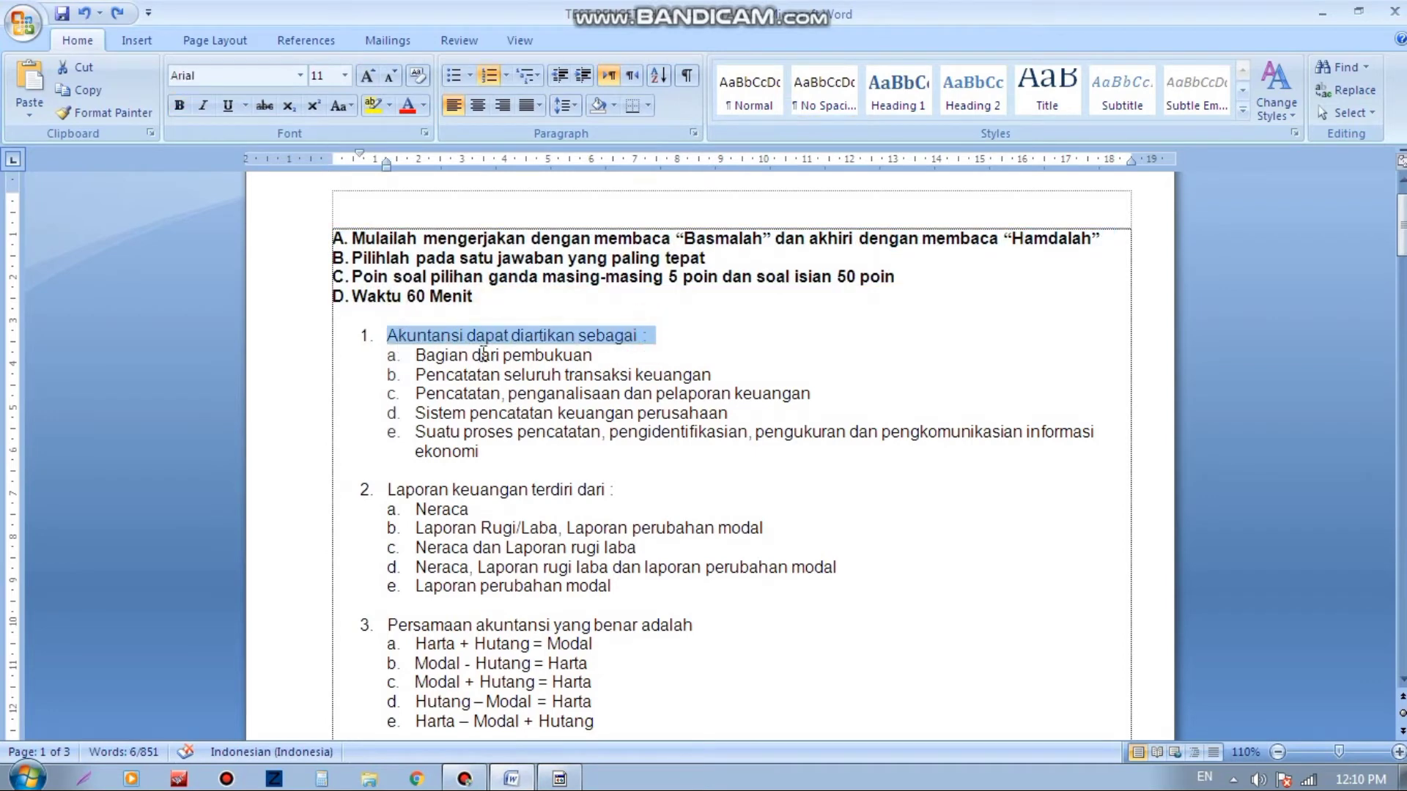
{"action": "left_click", "coordinate": [560, 778]}
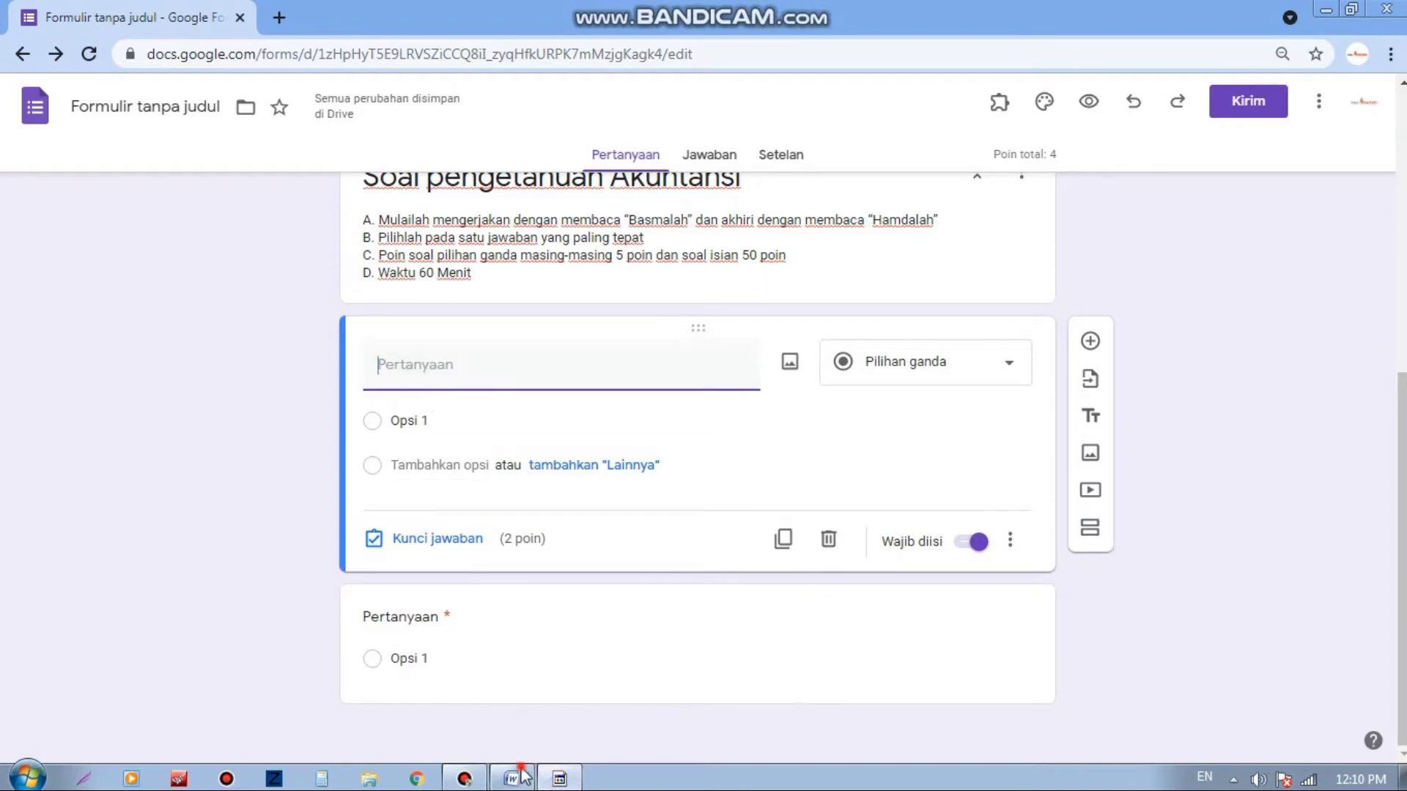
{"action": "left_click", "coordinate": [511, 778]}
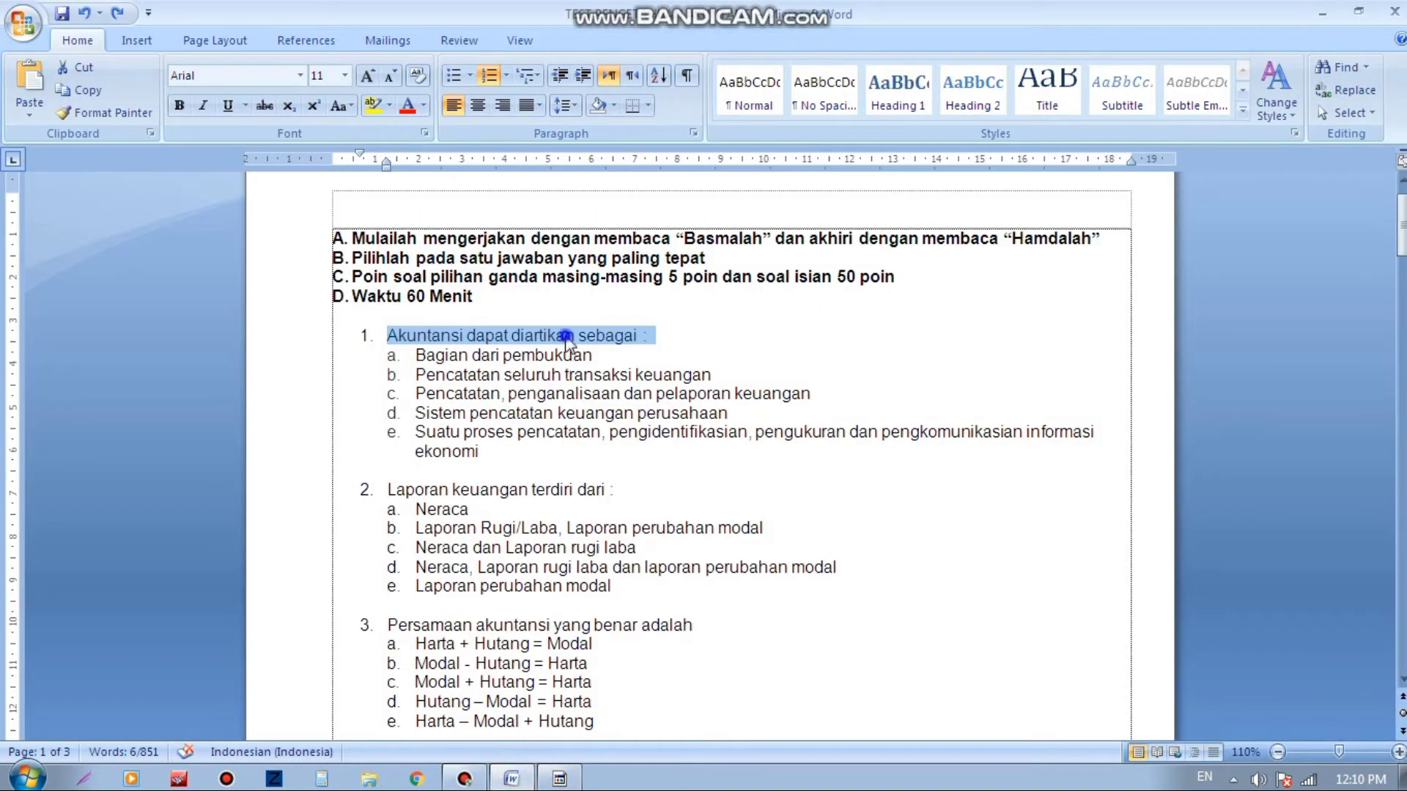
{"action": "right_click", "coordinate": [570, 337]}
{"action": "left_click", "coordinate": [605, 366]}
{"action": "left_click", "coordinate": [560, 778]}
{"action": "right_click", "coordinate": [456, 371]}
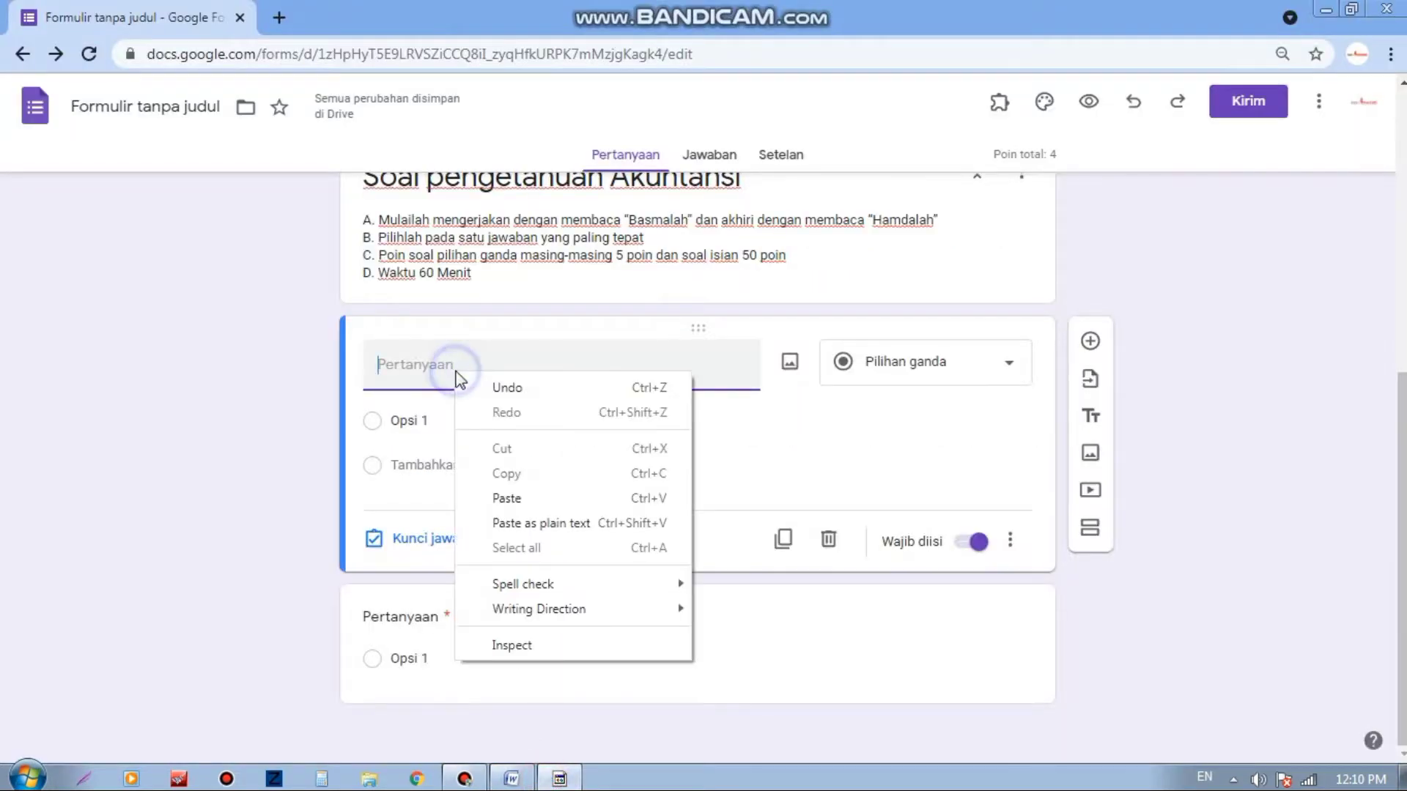
{"action": "left_click", "coordinate": [505, 498]}
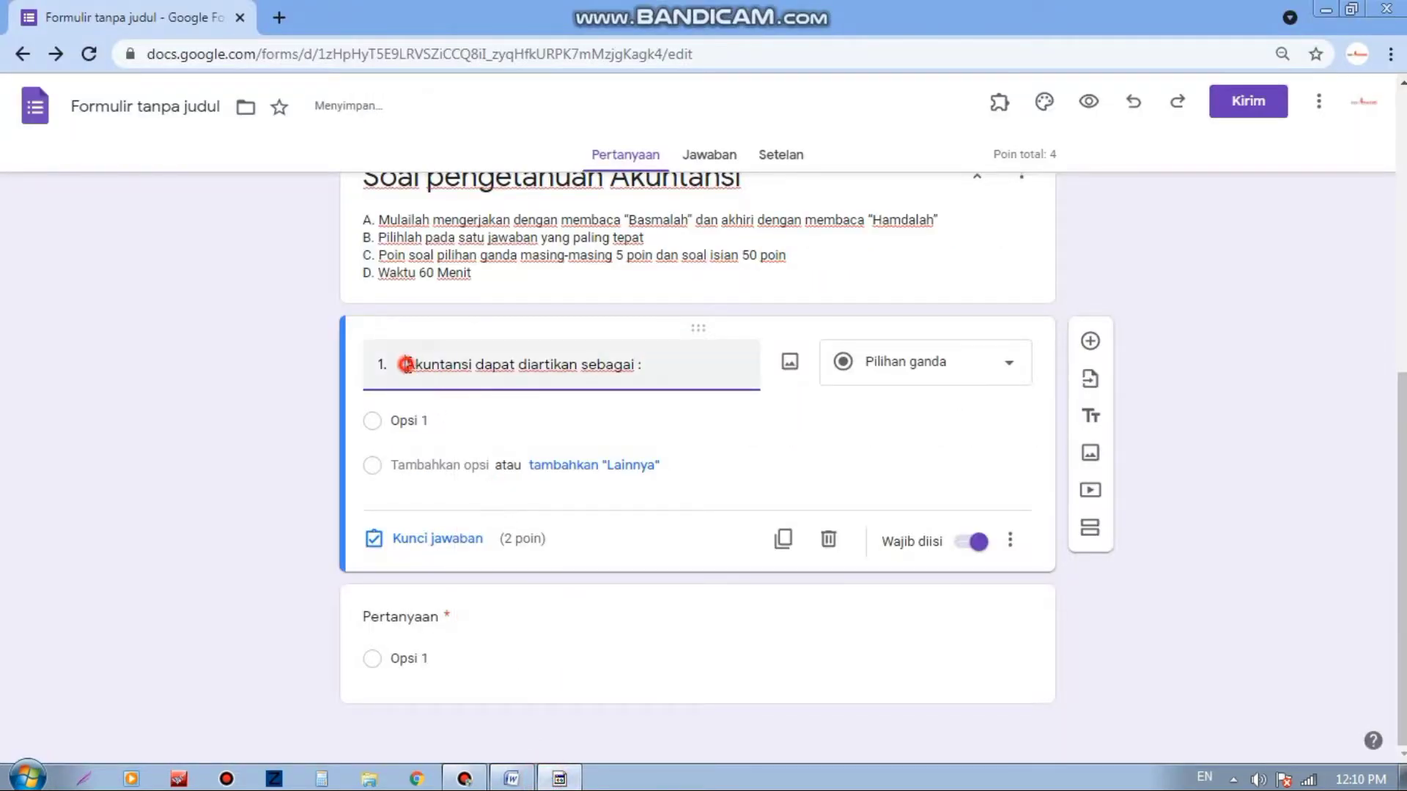
Step: Strip the '1.' prefix and paste Word's five answer options a–e, starting 'Bagian dari pembukuan'
{"action": "key", "text": "BackSpace"}
{"action": "key", "text": "BackSpace"}
{"action": "key", "text": "BackSpace"}
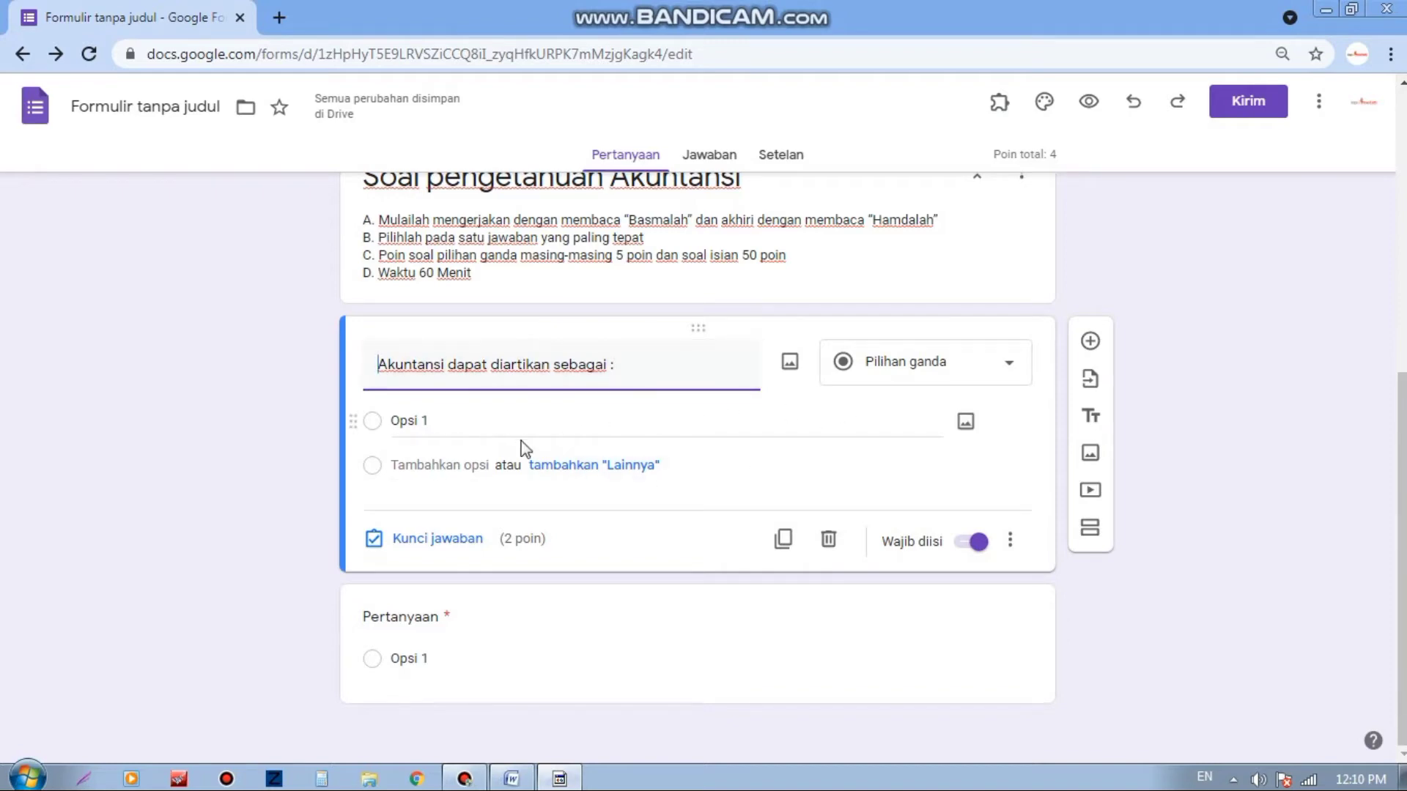
{"action": "left_click", "coordinate": [511, 778]}
{"action": "left_click_drag", "start_coordinate": [480, 451], "coordinate": [419, 358]}
{"action": "right_click", "coordinate": [419, 358]}
{"action": "left_click", "coordinate": [467, 394]}
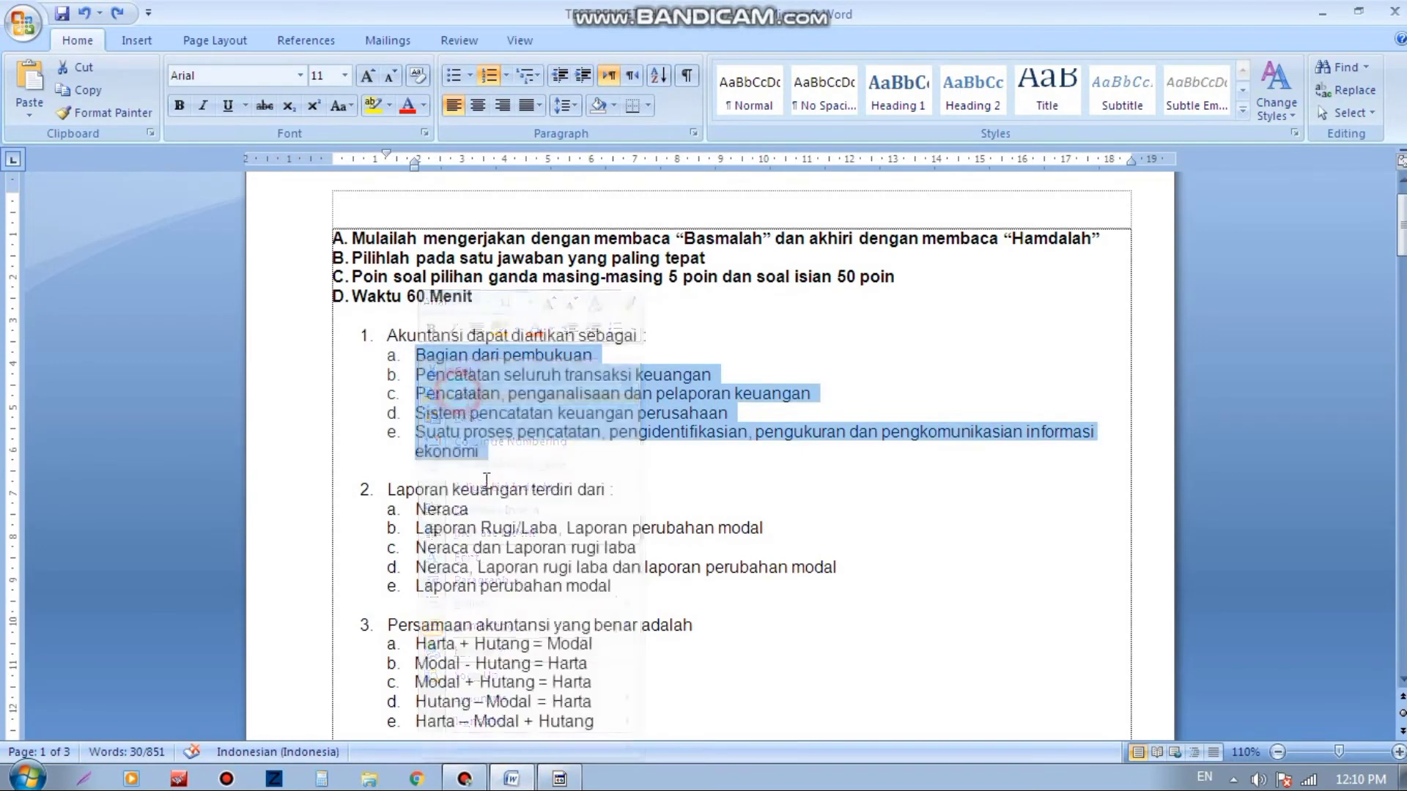
{"action": "left_click", "coordinate": [542, 779]}
{"action": "left_click", "coordinate": [408, 420]}
{"action": "right_click", "coordinate": [411, 420]}
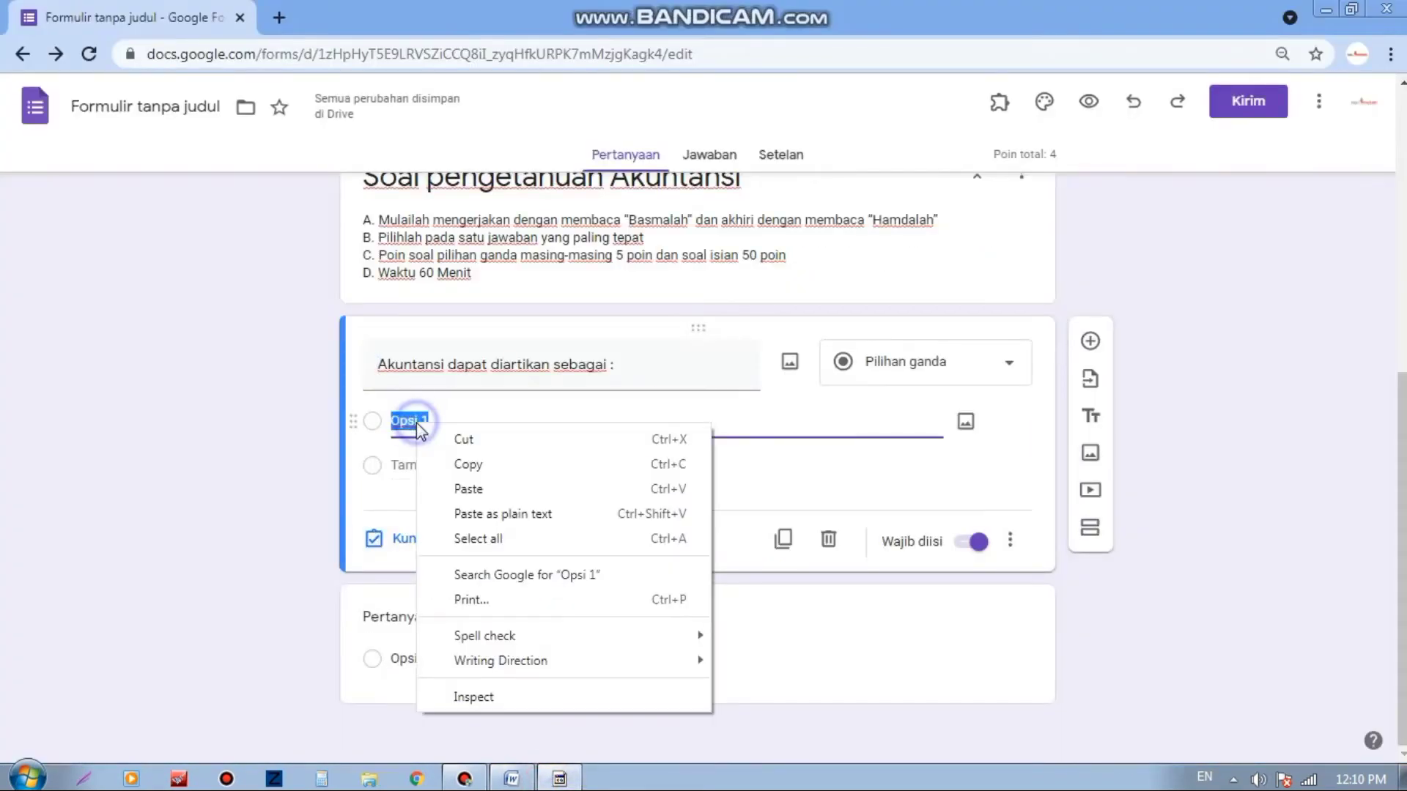
{"action": "left_click", "coordinate": [469, 487]}
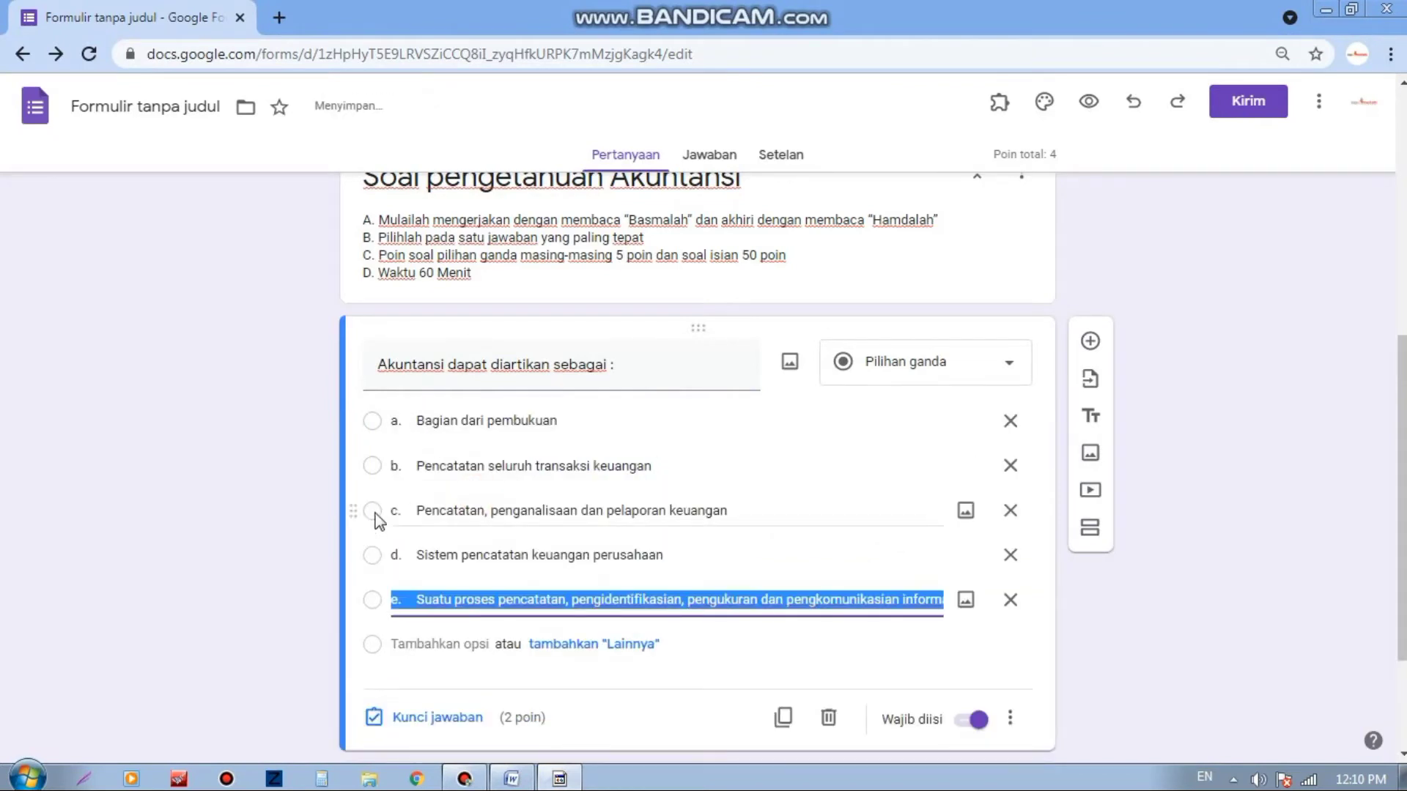
{"action": "left_click", "coordinate": [785, 436]}
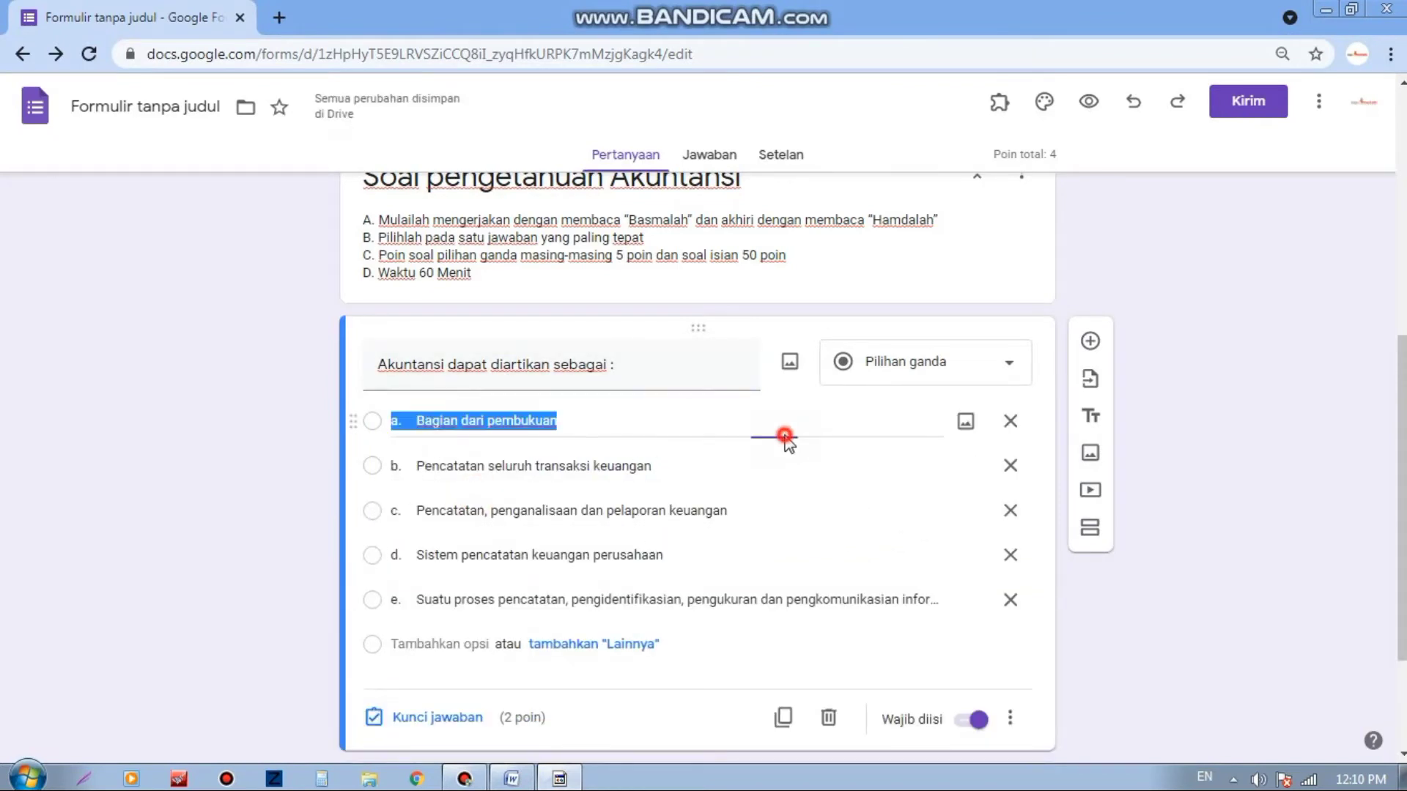
{"action": "scroll", "coordinate": [608, 594], "scroll_direction": "down", "scroll_amount": 1}
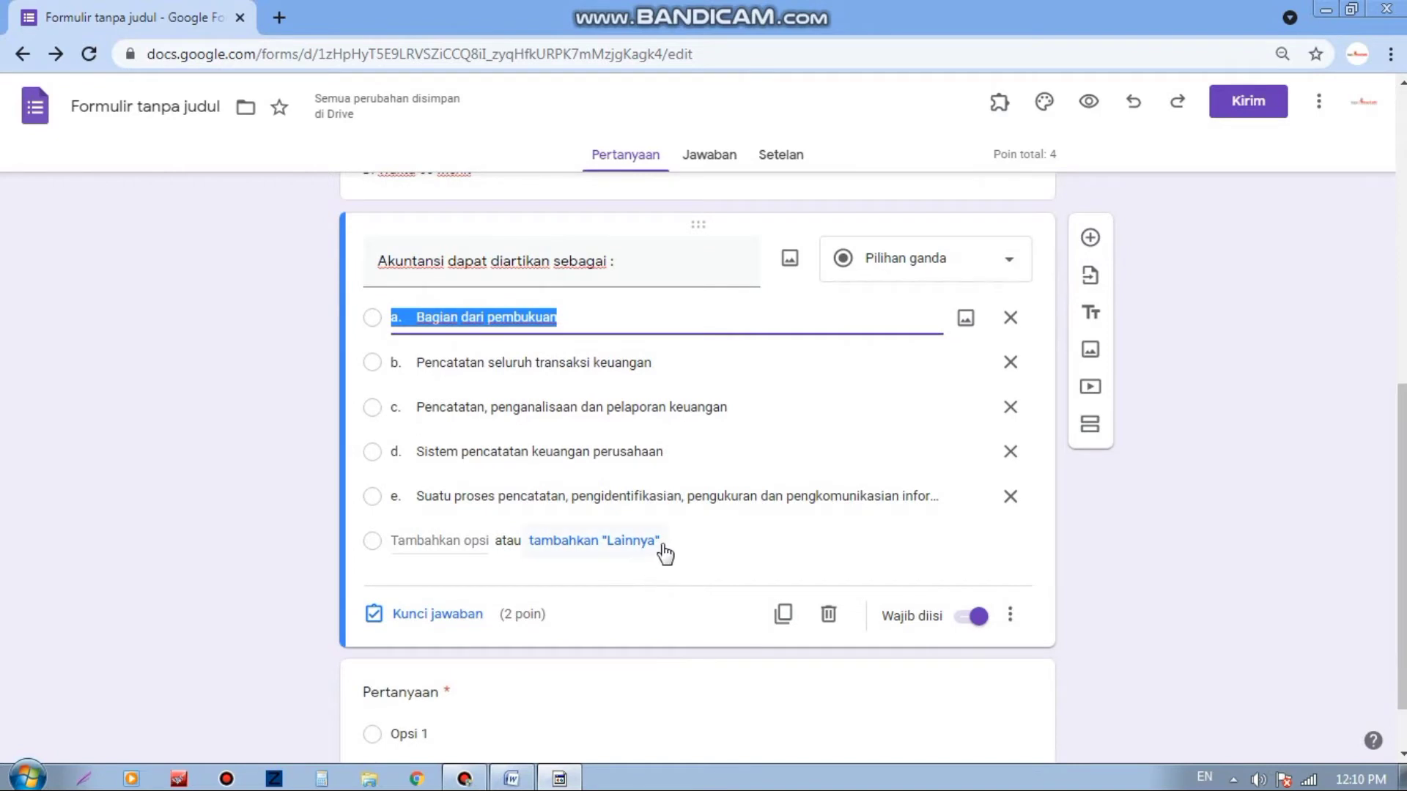
Step: In the answer key, mark option b correct for question 1, worth 5 points
{"action": "left_click", "coordinate": [455, 617]}
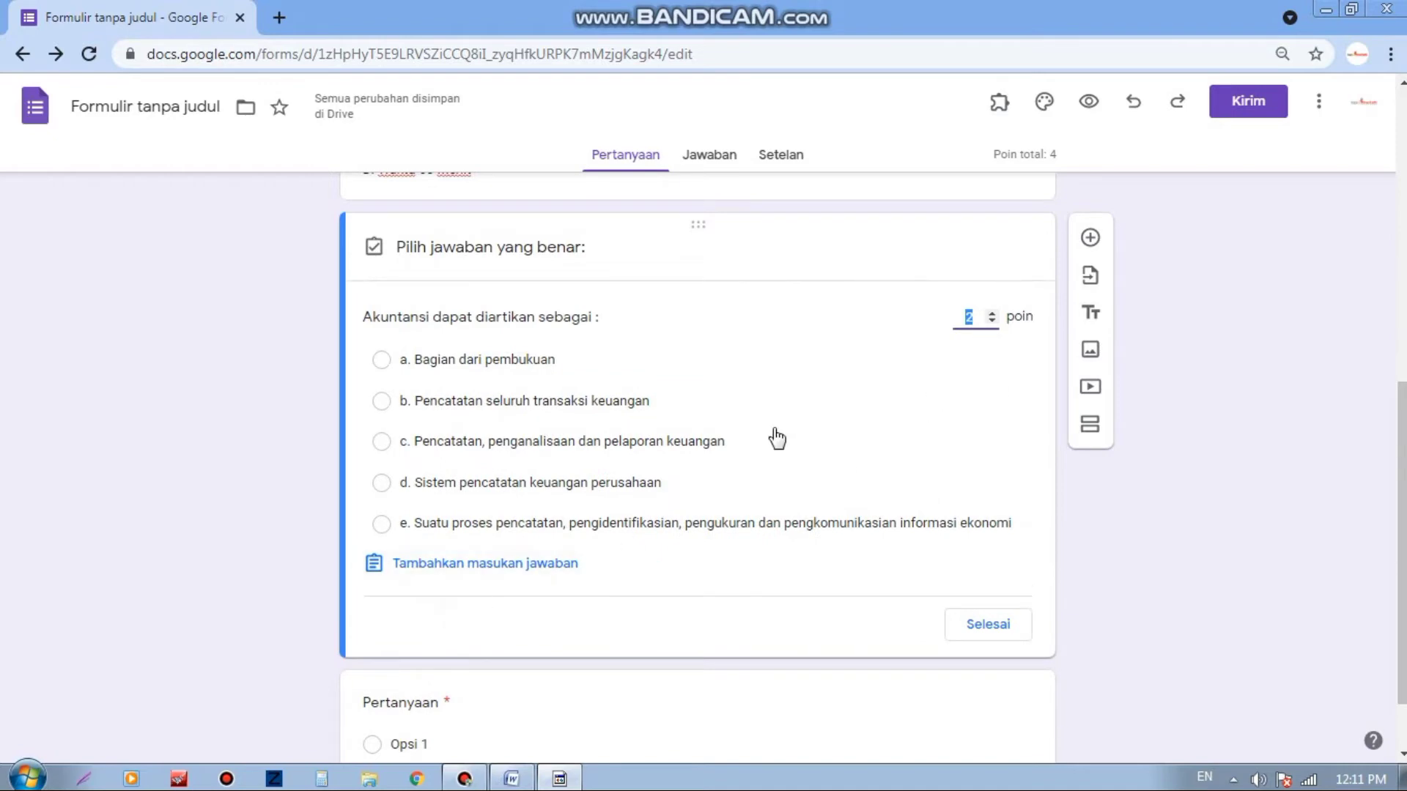
{"action": "scroll", "coordinate": [773, 437], "scroll_direction": "up", "scroll_amount": 5}
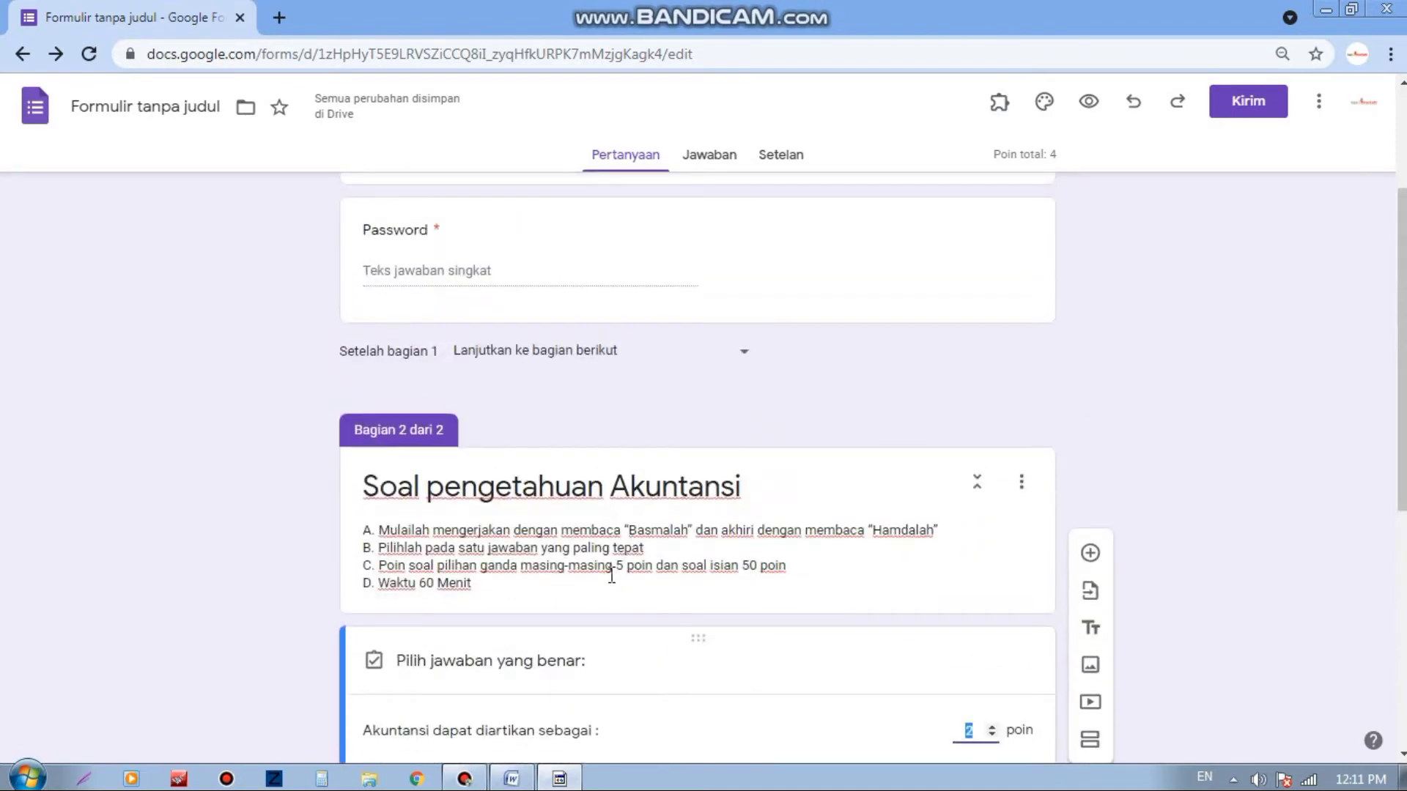
{"action": "scroll", "coordinate": [625, 576], "scroll_direction": "down", "scroll_amount": 4}
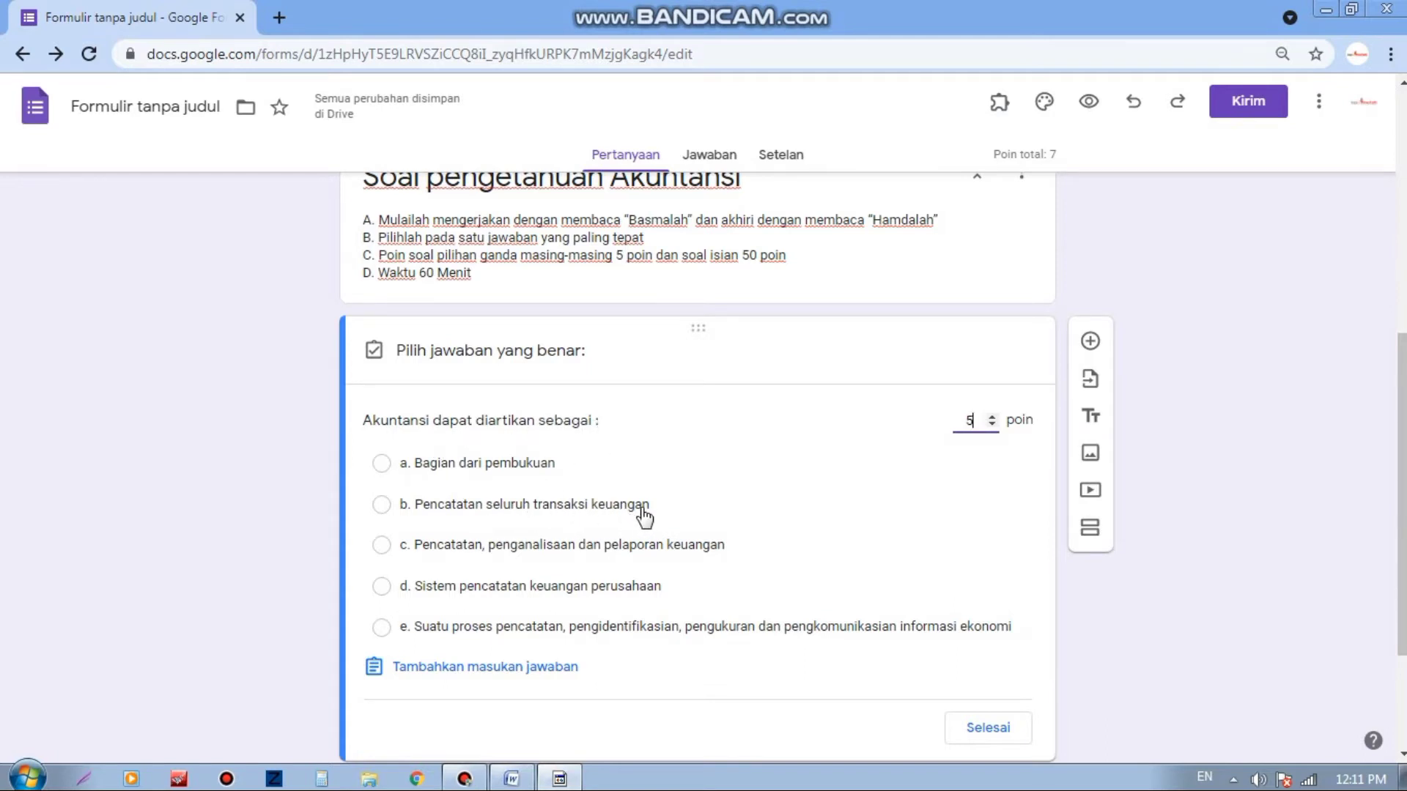
{"action": "left_click", "coordinate": [382, 505]}
{"action": "scroll", "coordinate": [992, 584], "scroll_direction": "down", "scroll_amount": 3}
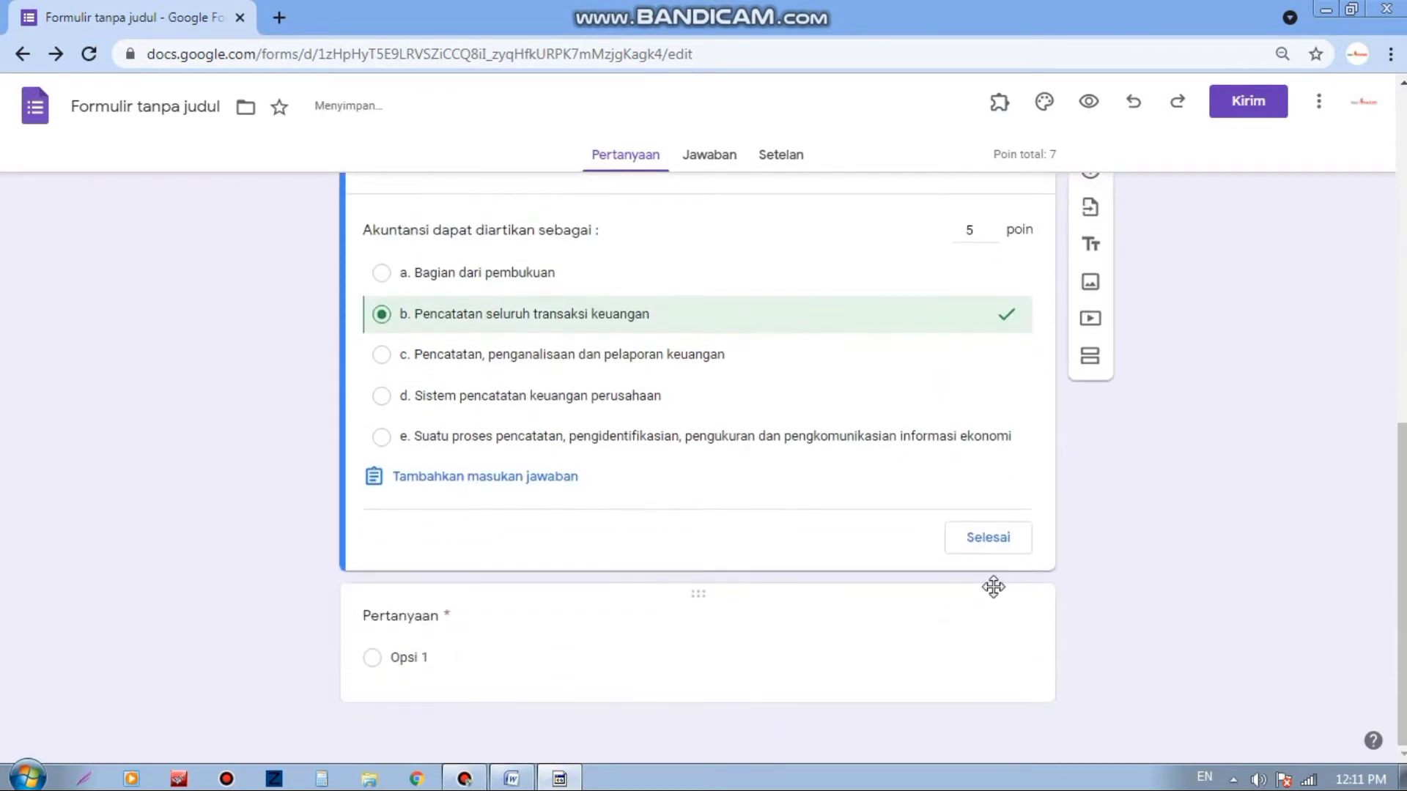
{"action": "left_click", "coordinate": [988, 541]}
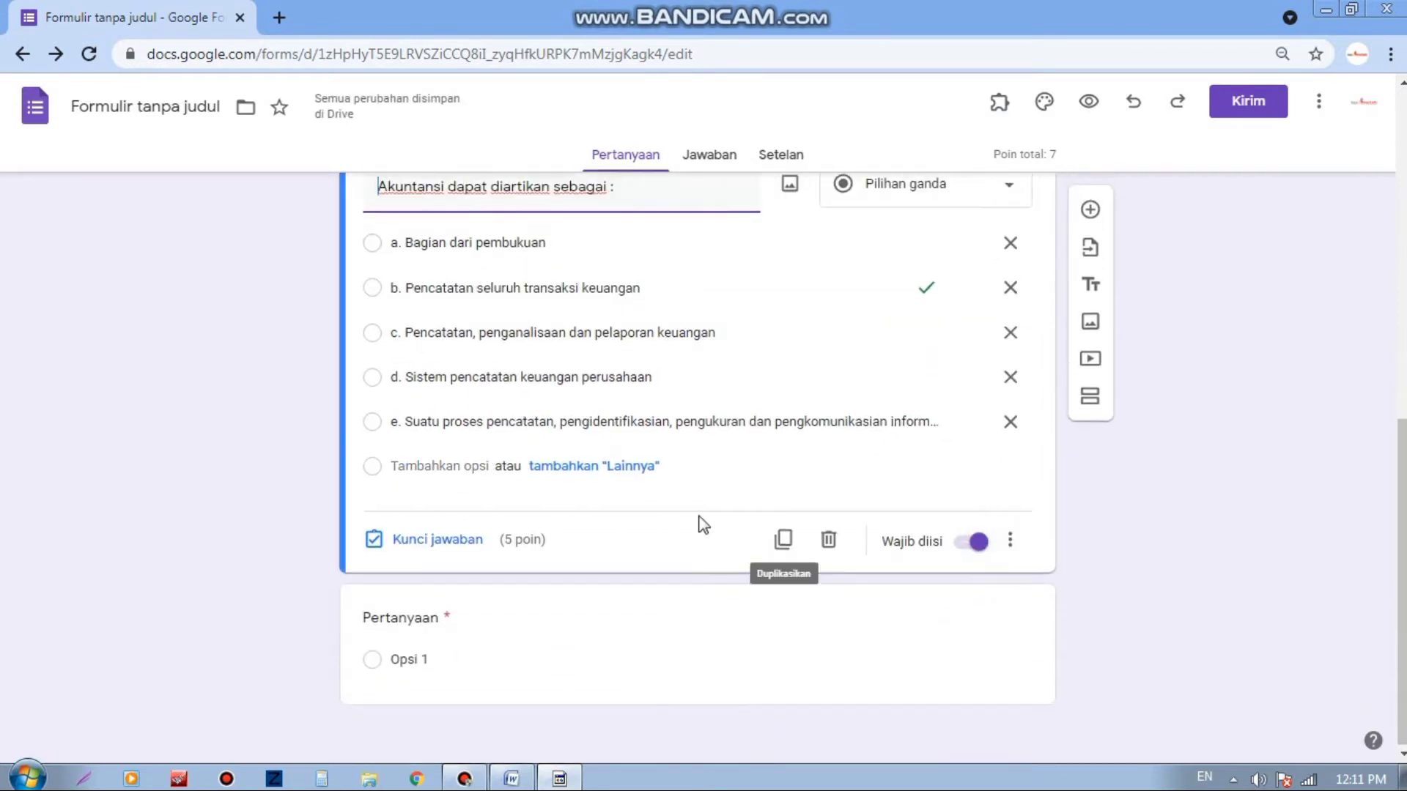
{"action": "scroll", "coordinate": [701, 521], "scroll_direction": "up", "scroll_amount": 4}
{"action": "scroll", "coordinate": [569, 538], "scroll_direction": "down", "scroll_amount": 4}
{"action": "left_click", "coordinate": [439, 621]}
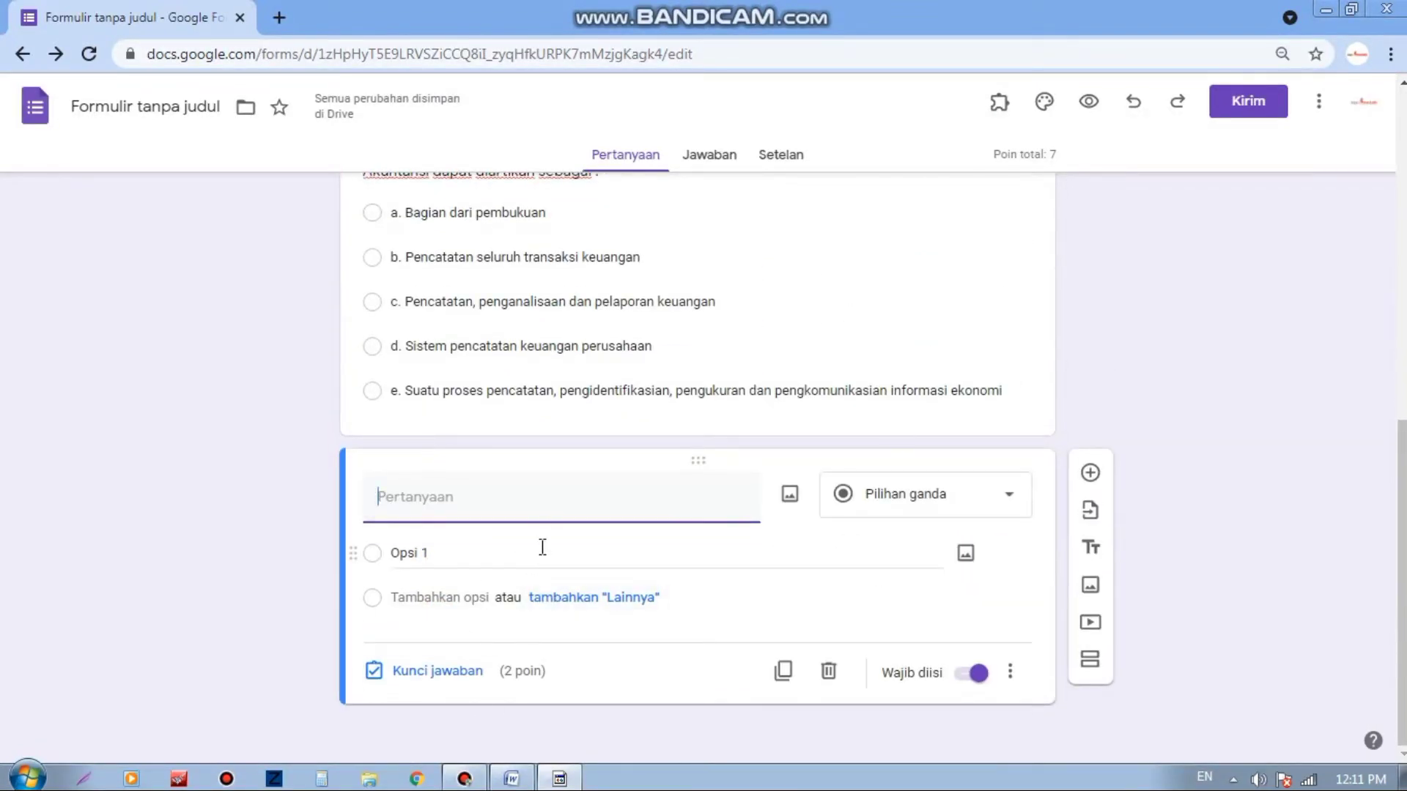
{"action": "scroll", "coordinate": [540, 546], "scroll_direction": "up", "scroll_amount": 3}
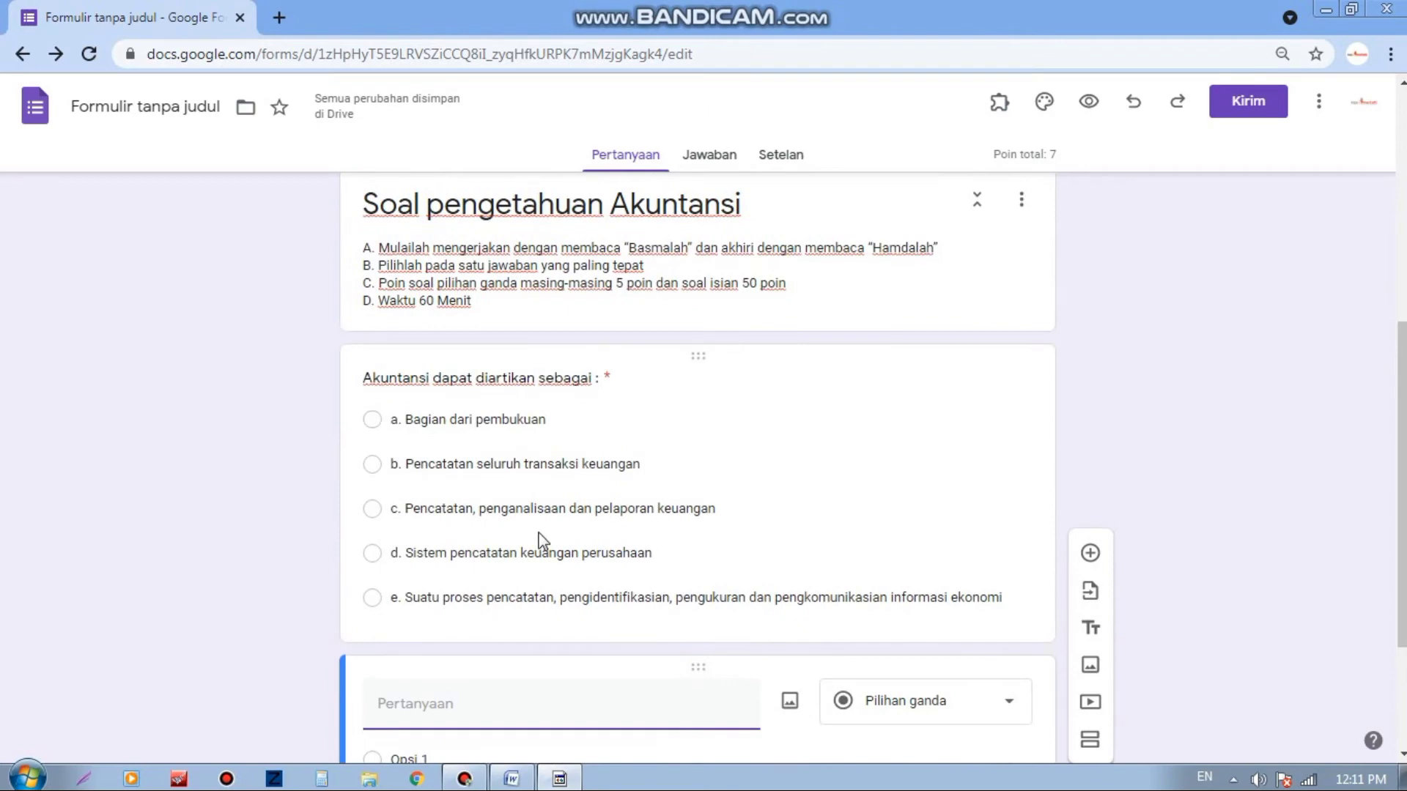
Step: Scroll back up to the top of the Soal P. Akuntansi form
{"action": "scroll", "coordinate": [540, 542], "scroll_direction": "up", "scroll_amount": 5}
{"action": "scroll", "coordinate": [540, 535], "scroll_direction": "up", "scroll_amount": 3}
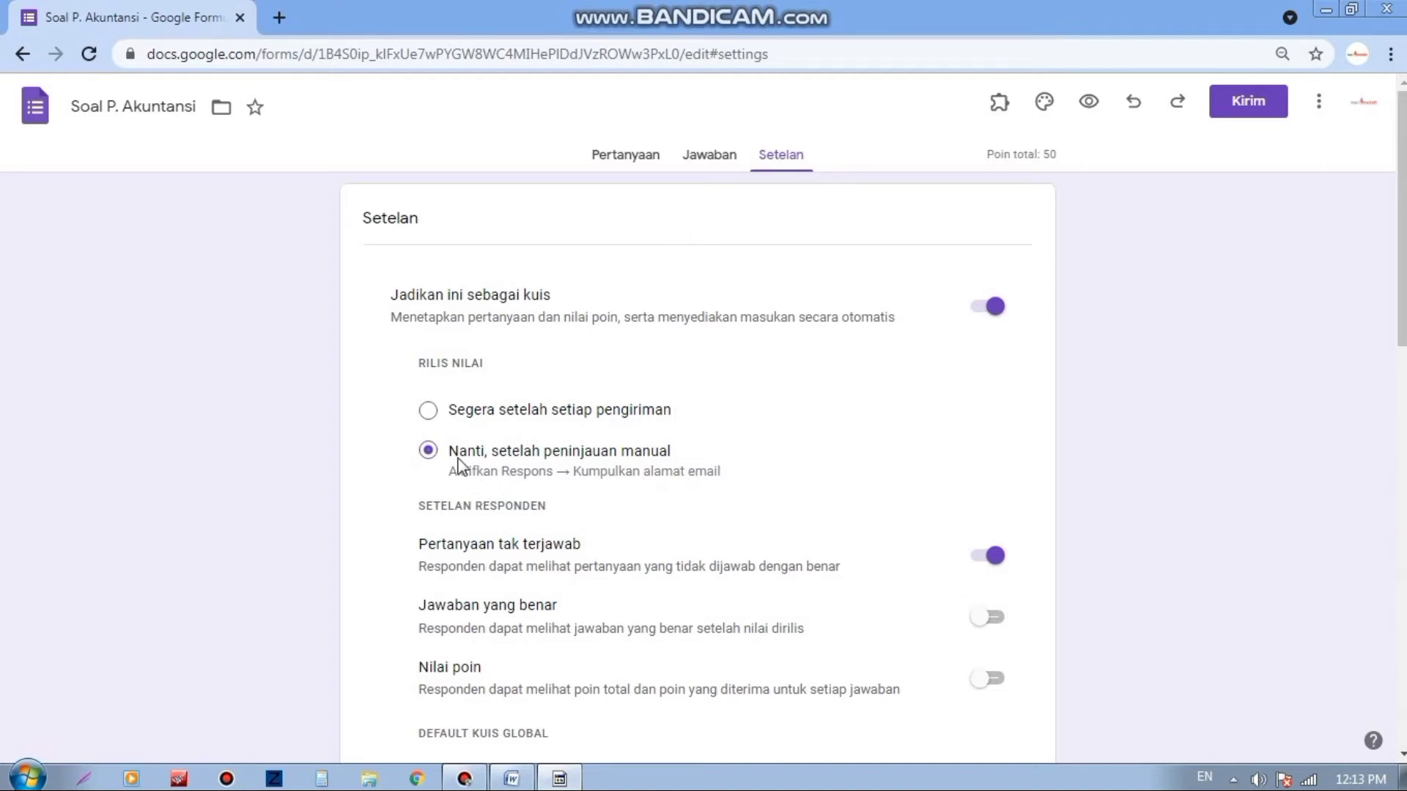
{"action": "scroll", "coordinate": [547, 457], "scroll_direction": "down", "scroll_amount": 1}
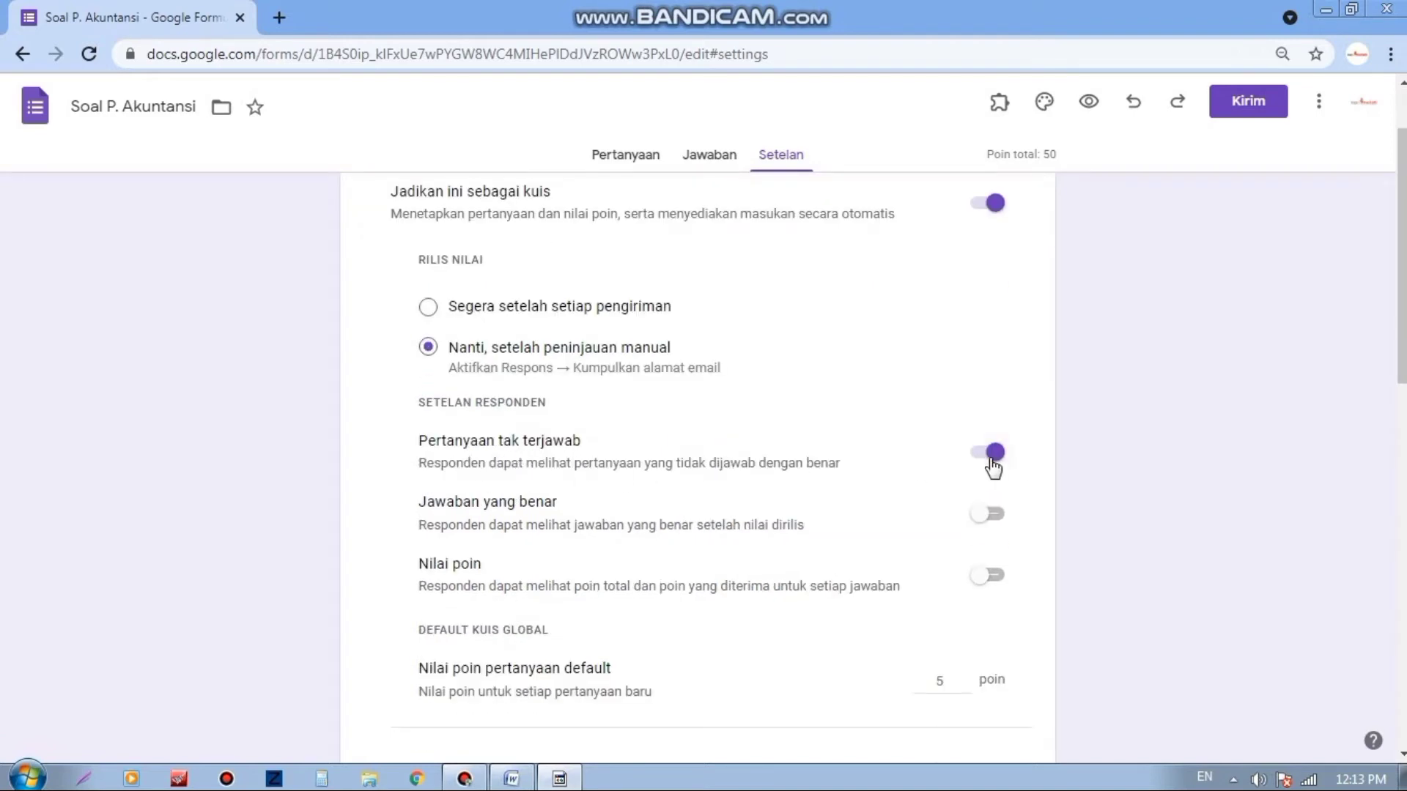
{"action": "scroll", "coordinate": [1111, 437], "scroll_direction": "down", "scroll_amount": 1}
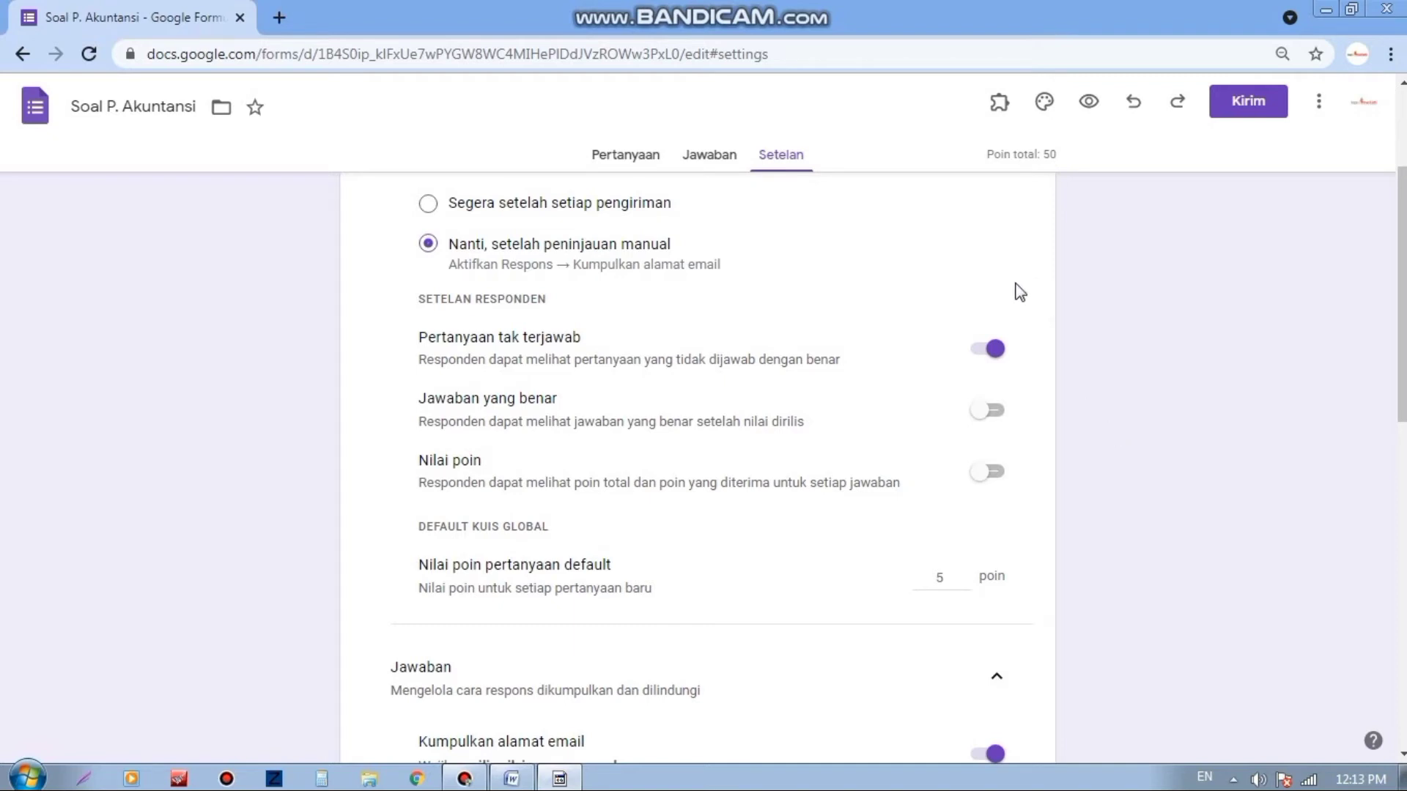
{"action": "scroll", "coordinate": [763, 431], "scroll_direction": "down", "scroll_amount": 3}
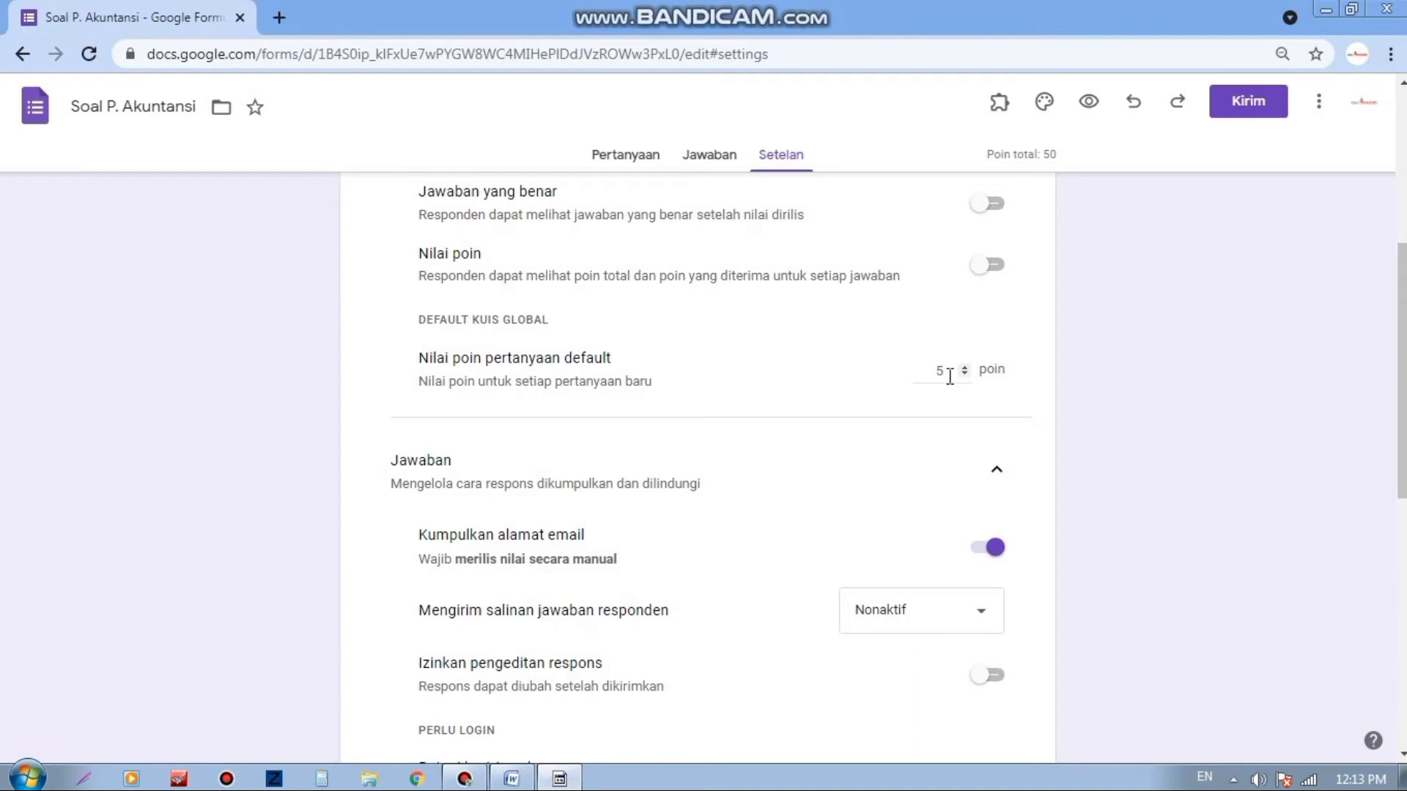
Step: Scroll down the quiz settings and expand the Presentasi section
{"action": "scroll", "coordinate": [898, 384], "scroll_direction": "down", "scroll_amount": 2}
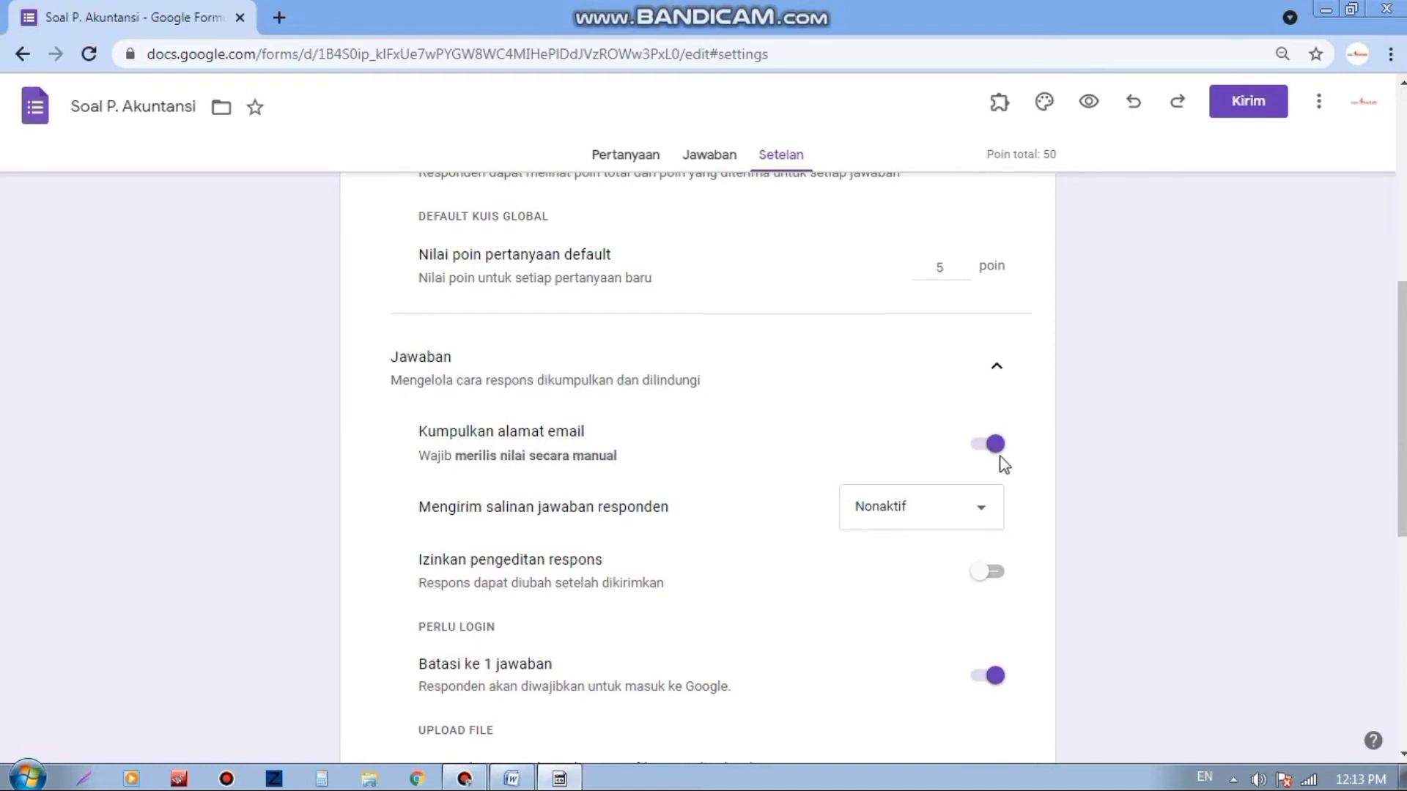
{"action": "scroll", "coordinate": [1001, 460], "scroll_direction": "down", "scroll_amount": 2}
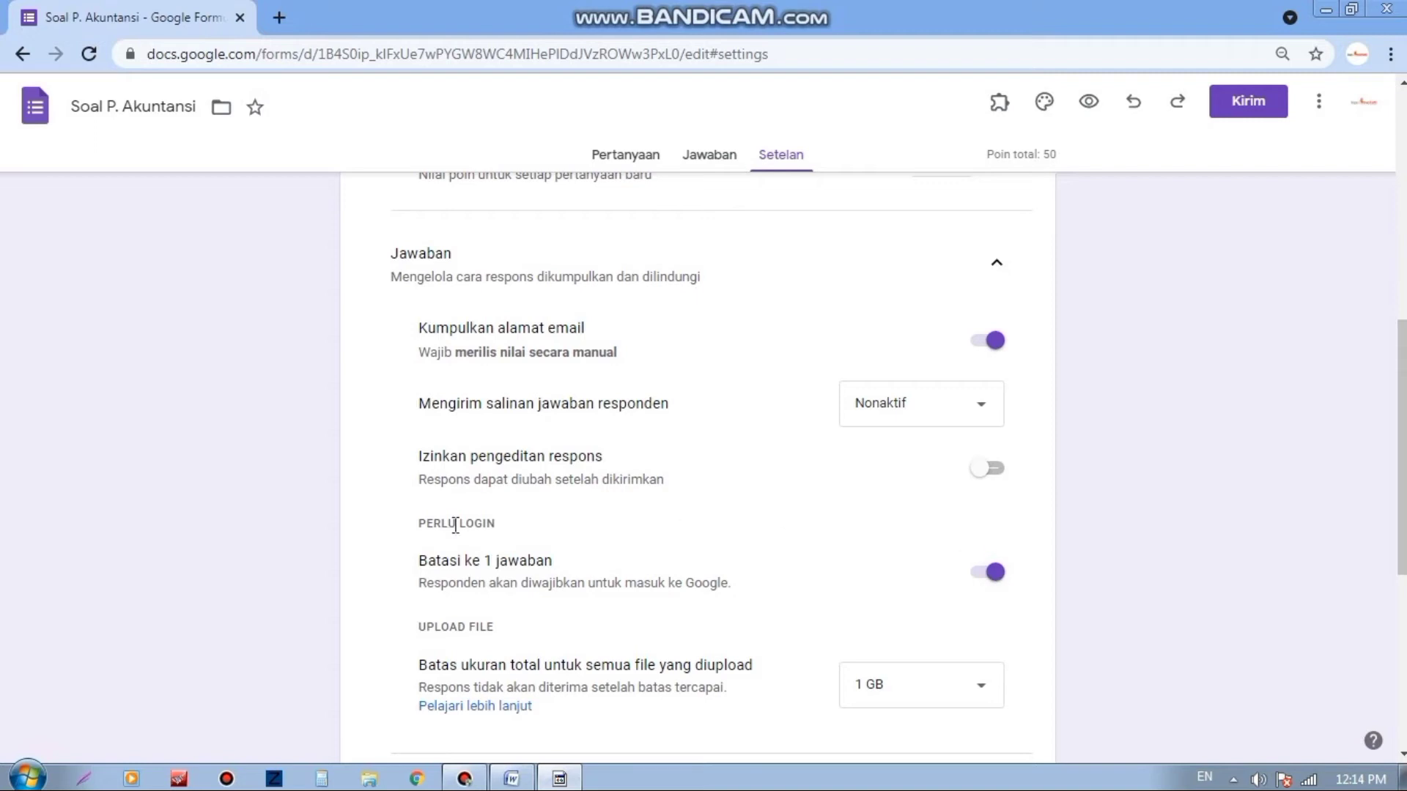
{"action": "scroll", "coordinate": [472, 448], "scroll_direction": "down", "scroll_amount": 2}
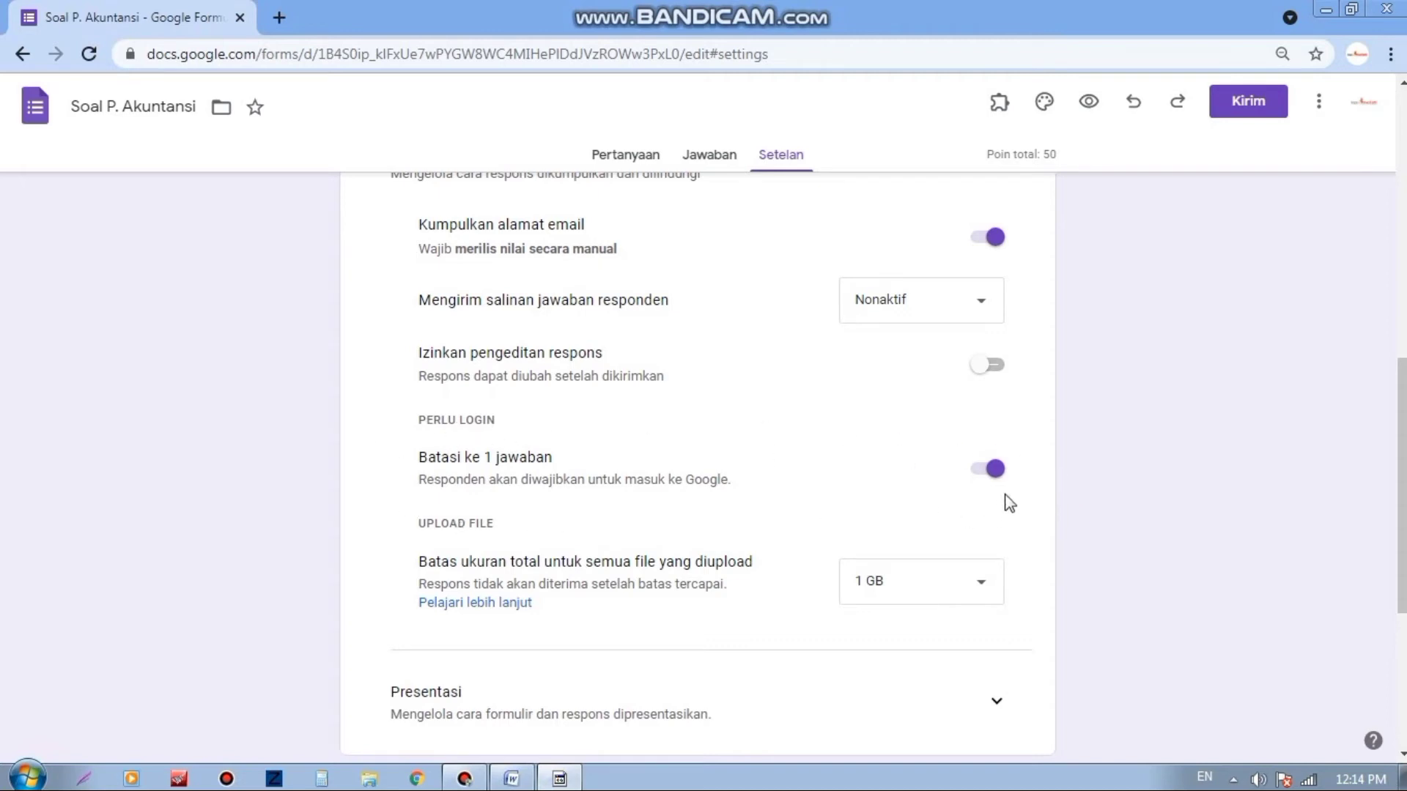
{"action": "scroll", "coordinate": [619, 443], "scroll_direction": "down", "scroll_amount": 1}
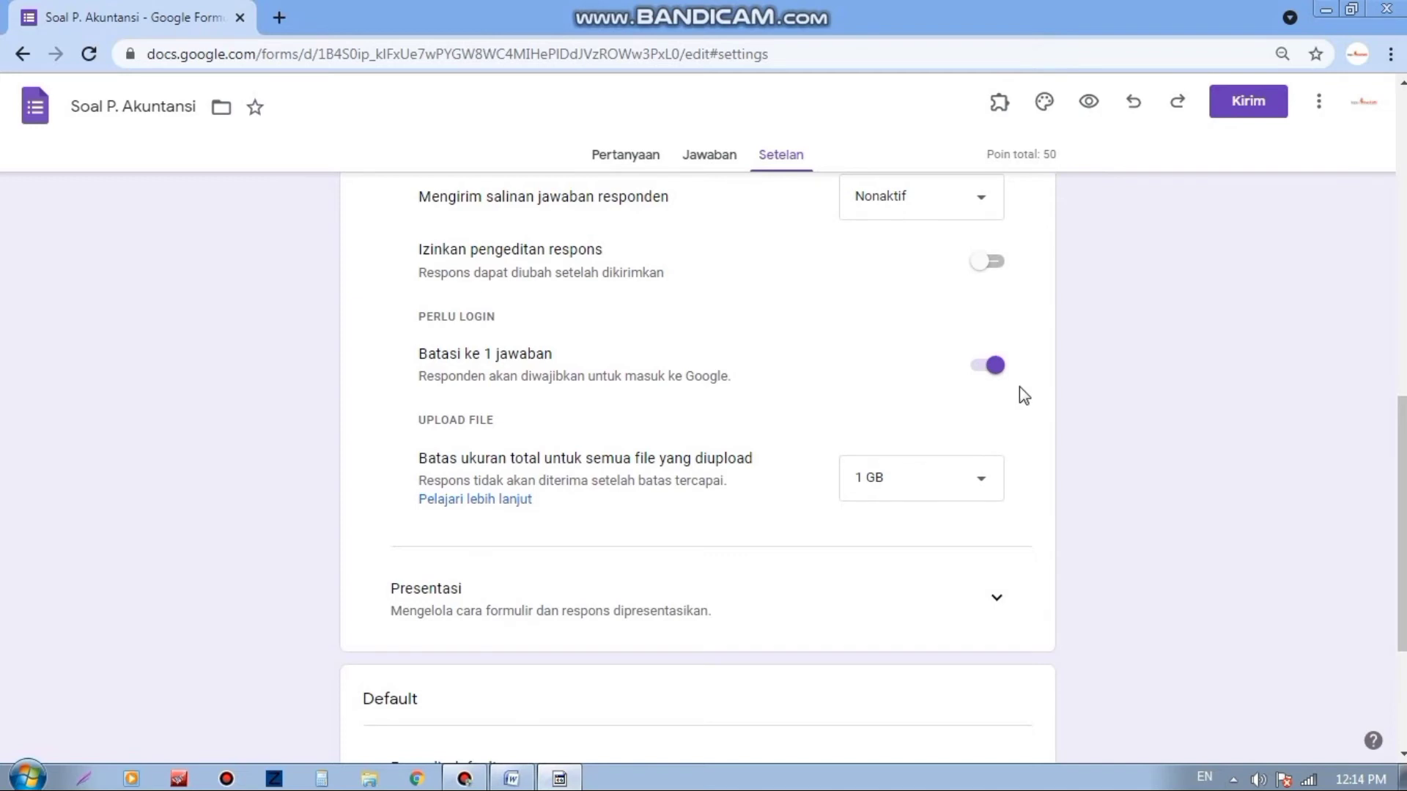
{"action": "scroll", "coordinate": [1011, 408], "scroll_direction": "down", "scroll_amount": 1}
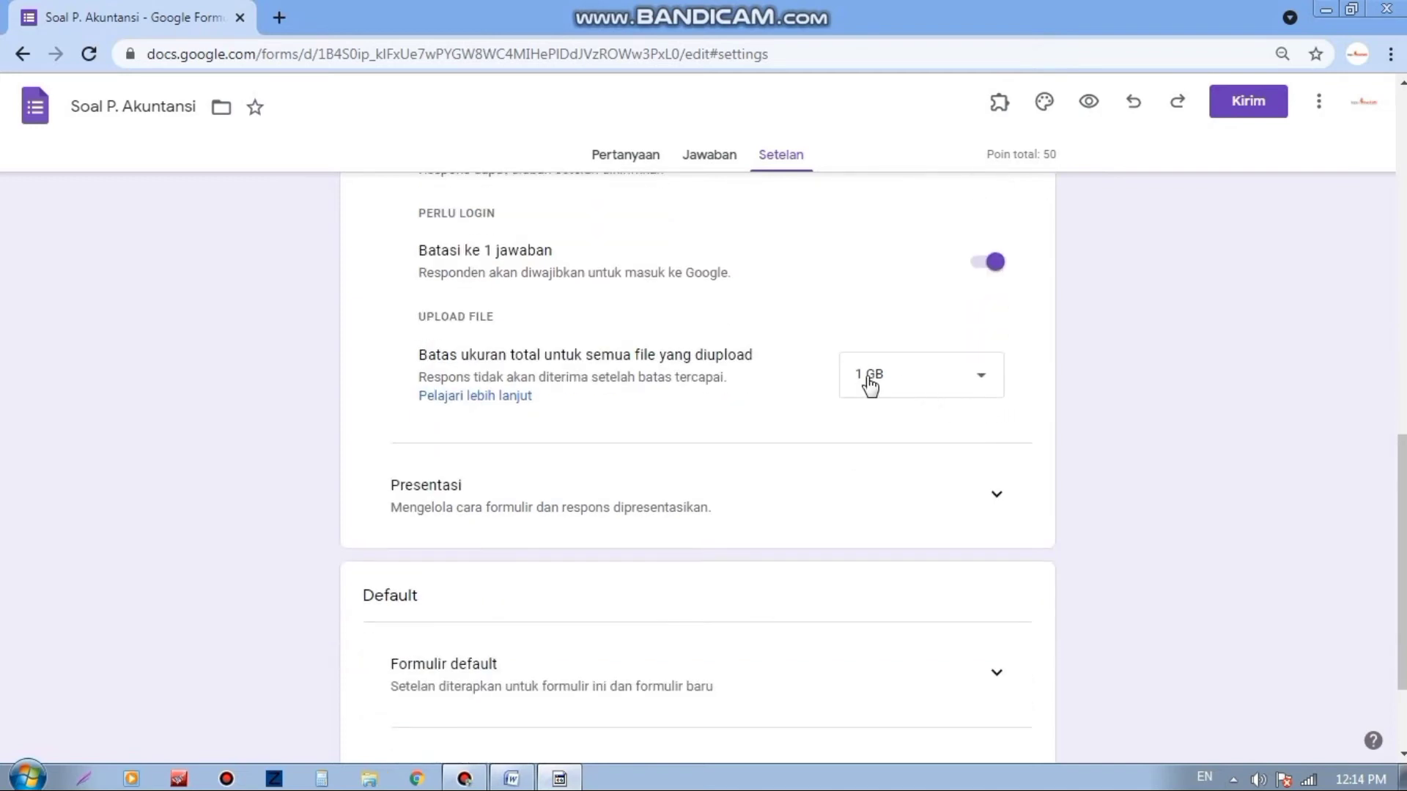
{"action": "scroll", "coordinate": [789, 515], "scroll_direction": "down", "scroll_amount": 1}
{"action": "left_click", "coordinate": [995, 403]}
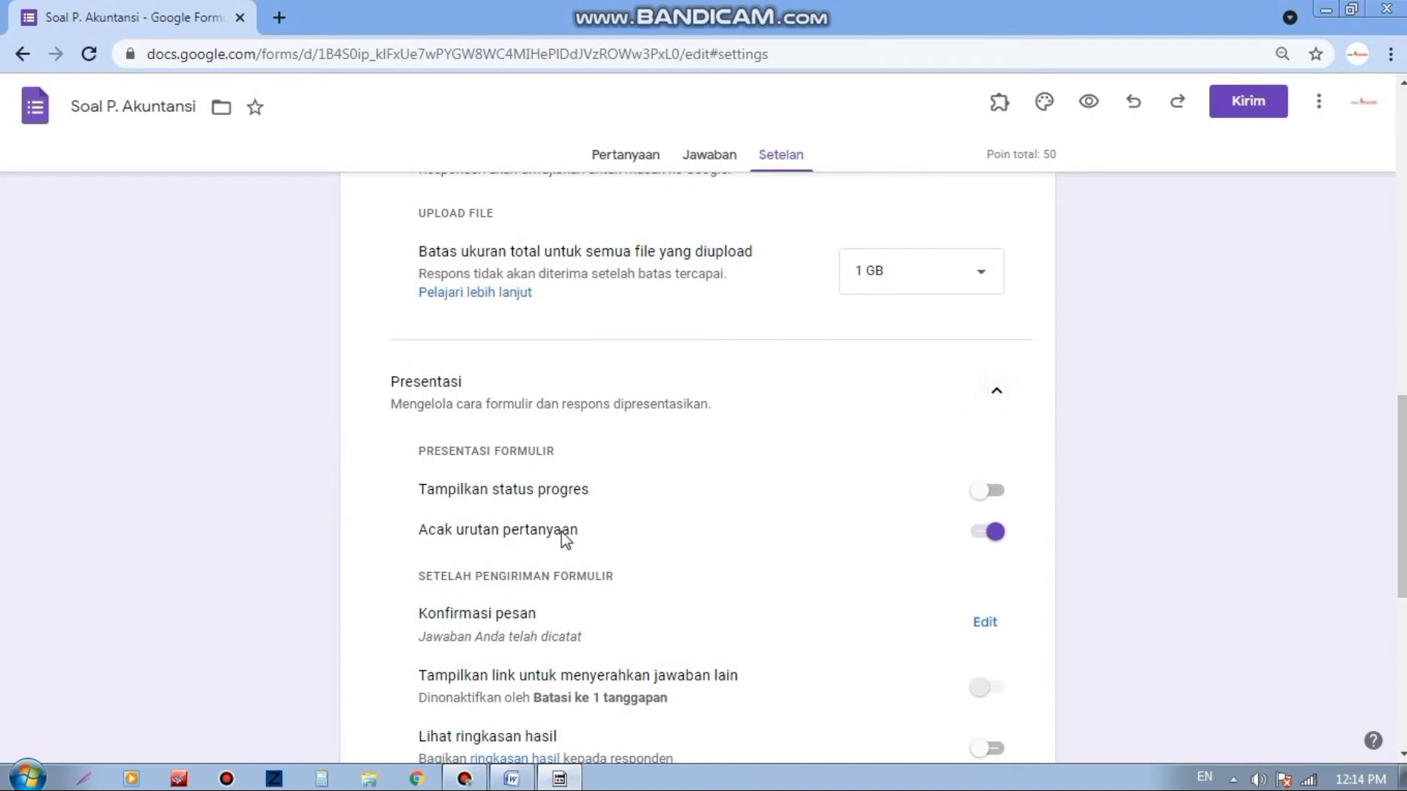
Step: Expand the Formulir default and Pertanyaan default settings, then go back to the questions
{"action": "scroll", "coordinate": [527, 505], "scroll_direction": "down", "scroll_amount": 1}
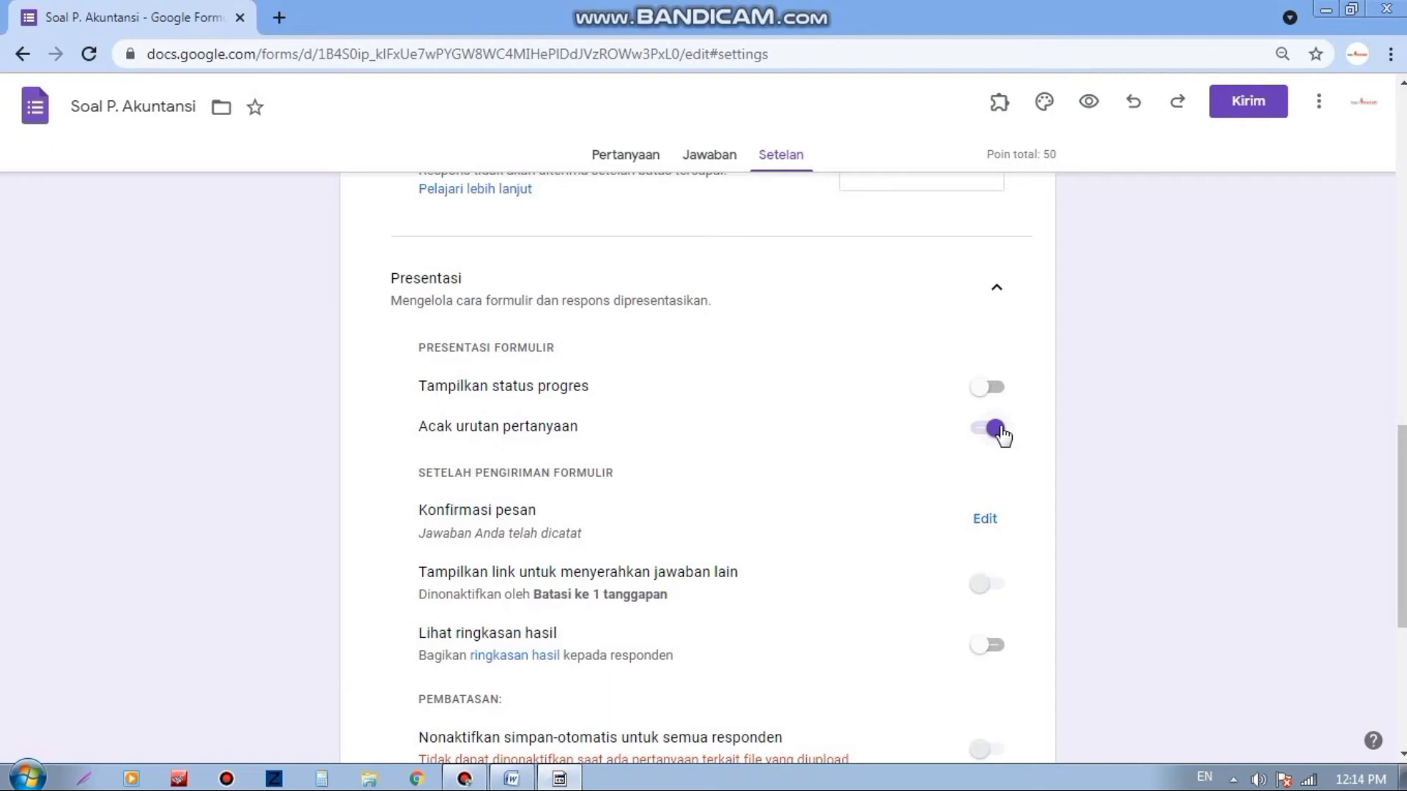
{"action": "scroll", "coordinate": [1000, 439], "scroll_direction": "down", "scroll_amount": 5}
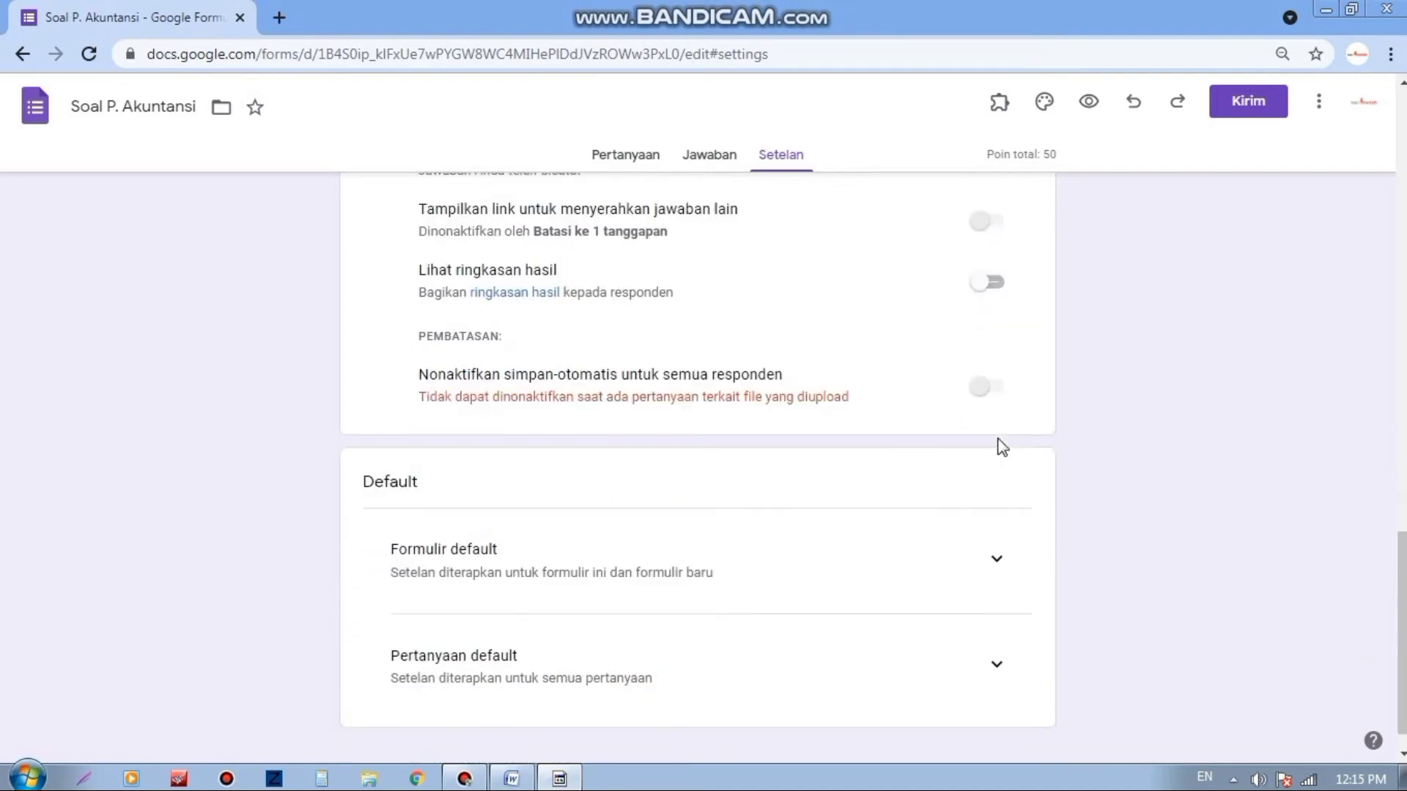
{"action": "left_click", "coordinate": [996, 522]}
{"action": "left_click", "coordinate": [996, 629]}
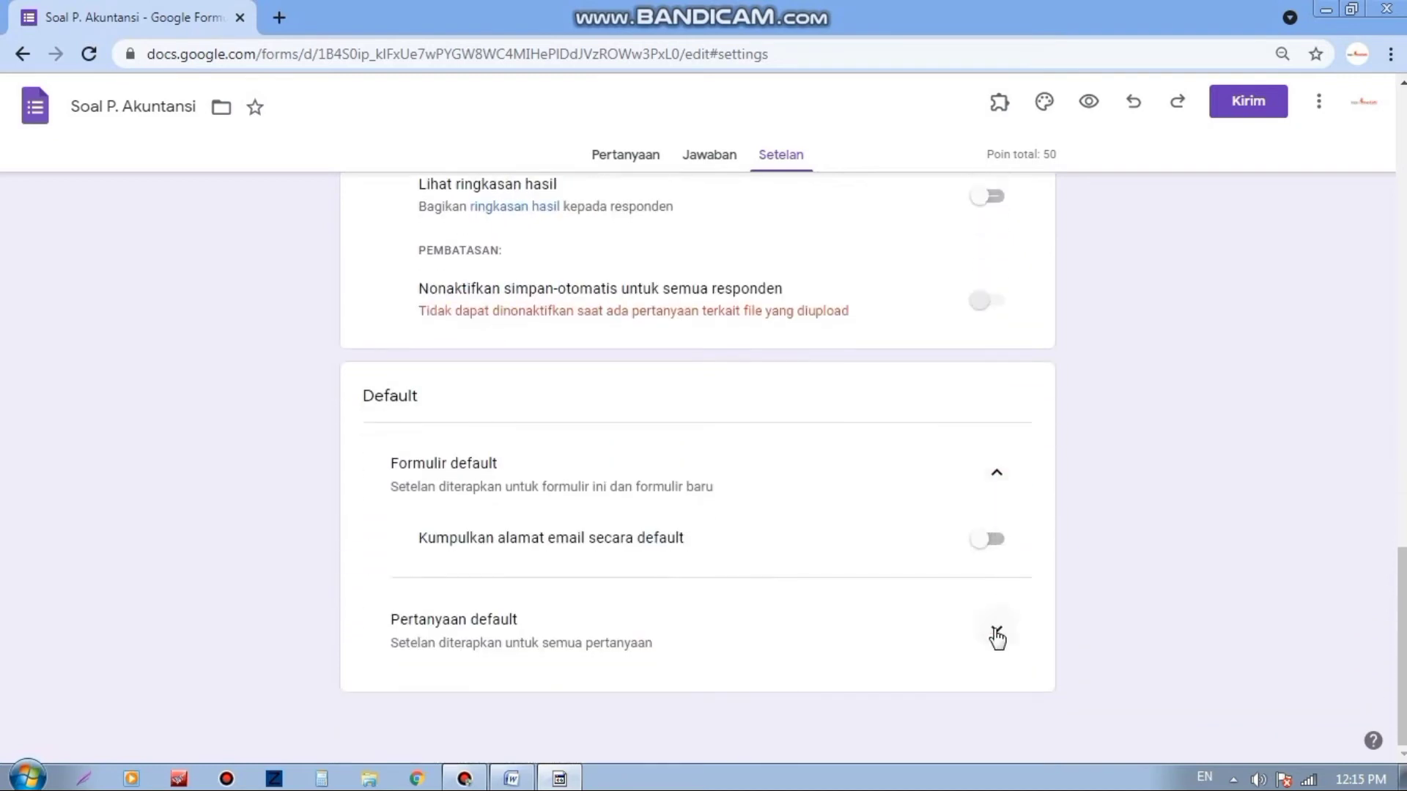
{"action": "key", "text": "alt+Left"}
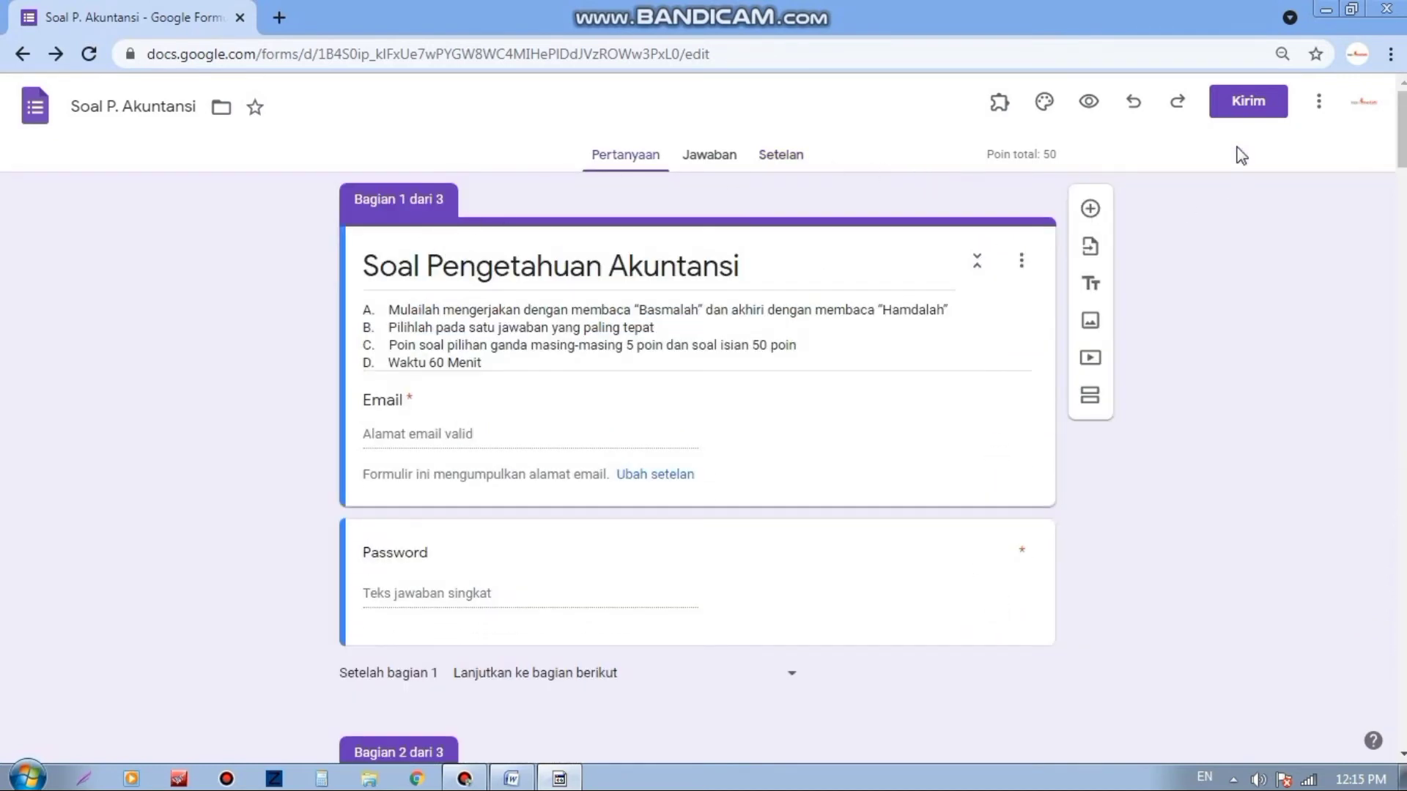
Step: Copy the form's shortened link from the Kirim dialog's link tab
{"action": "left_click", "coordinate": [1247, 104]}
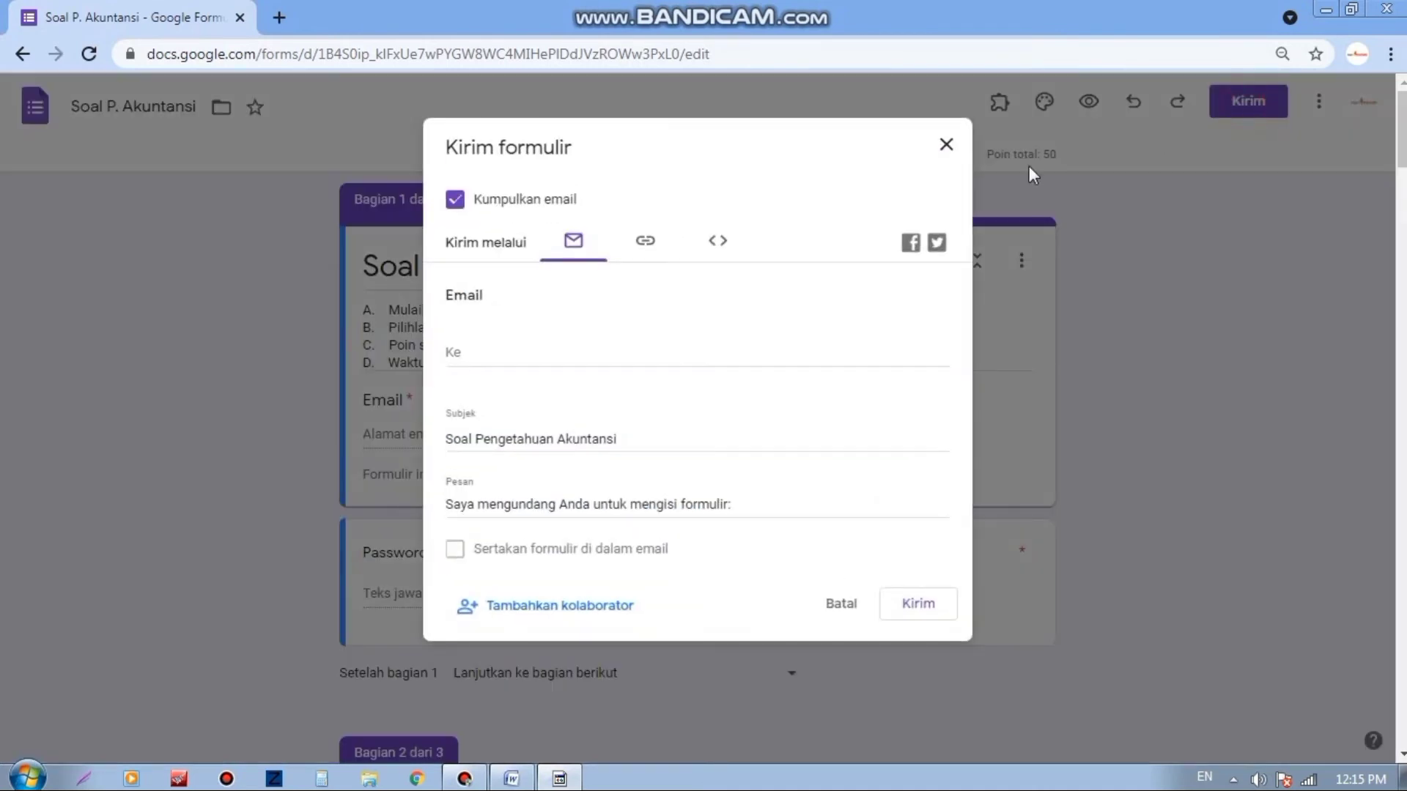
{"action": "left_click", "coordinate": [646, 248]}
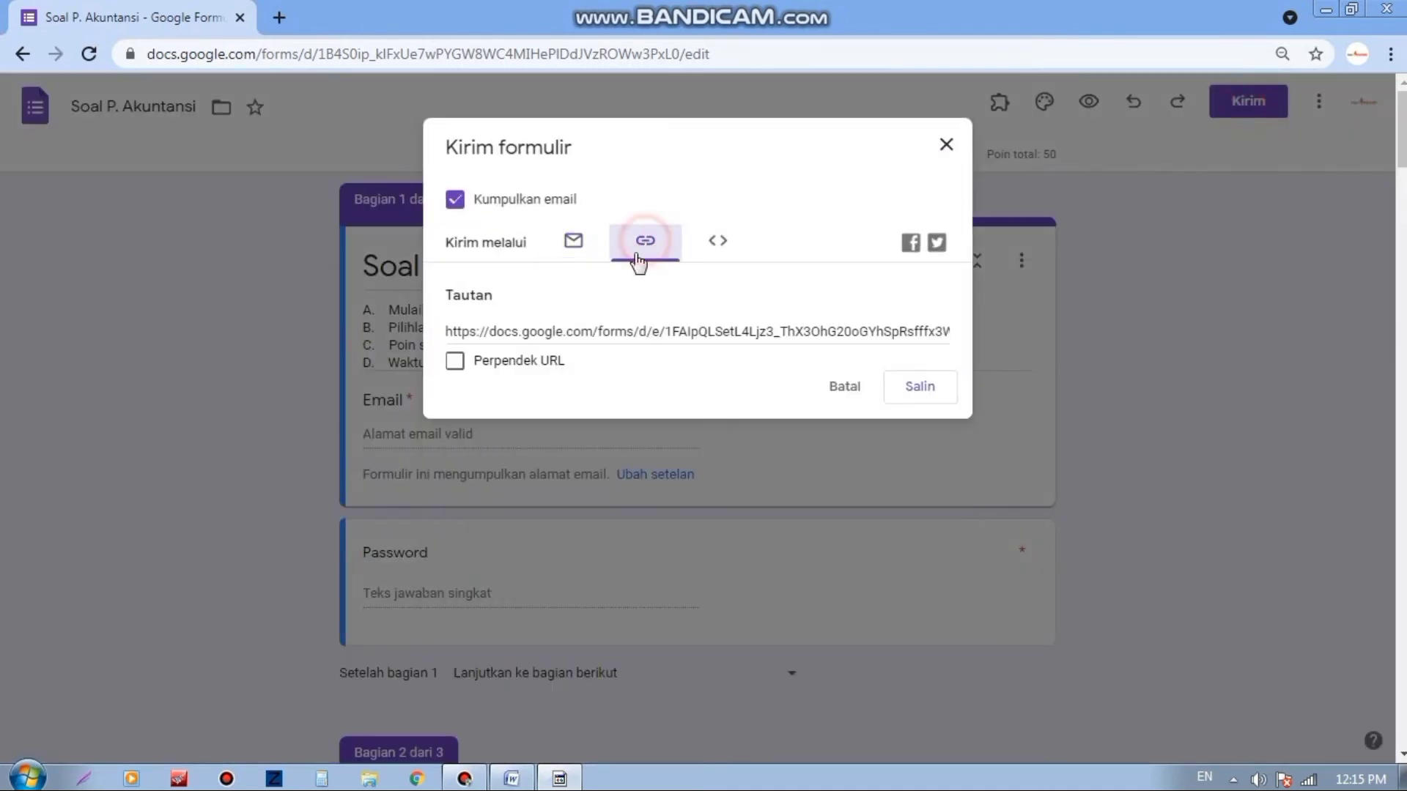
{"action": "left_click", "coordinate": [456, 364]}
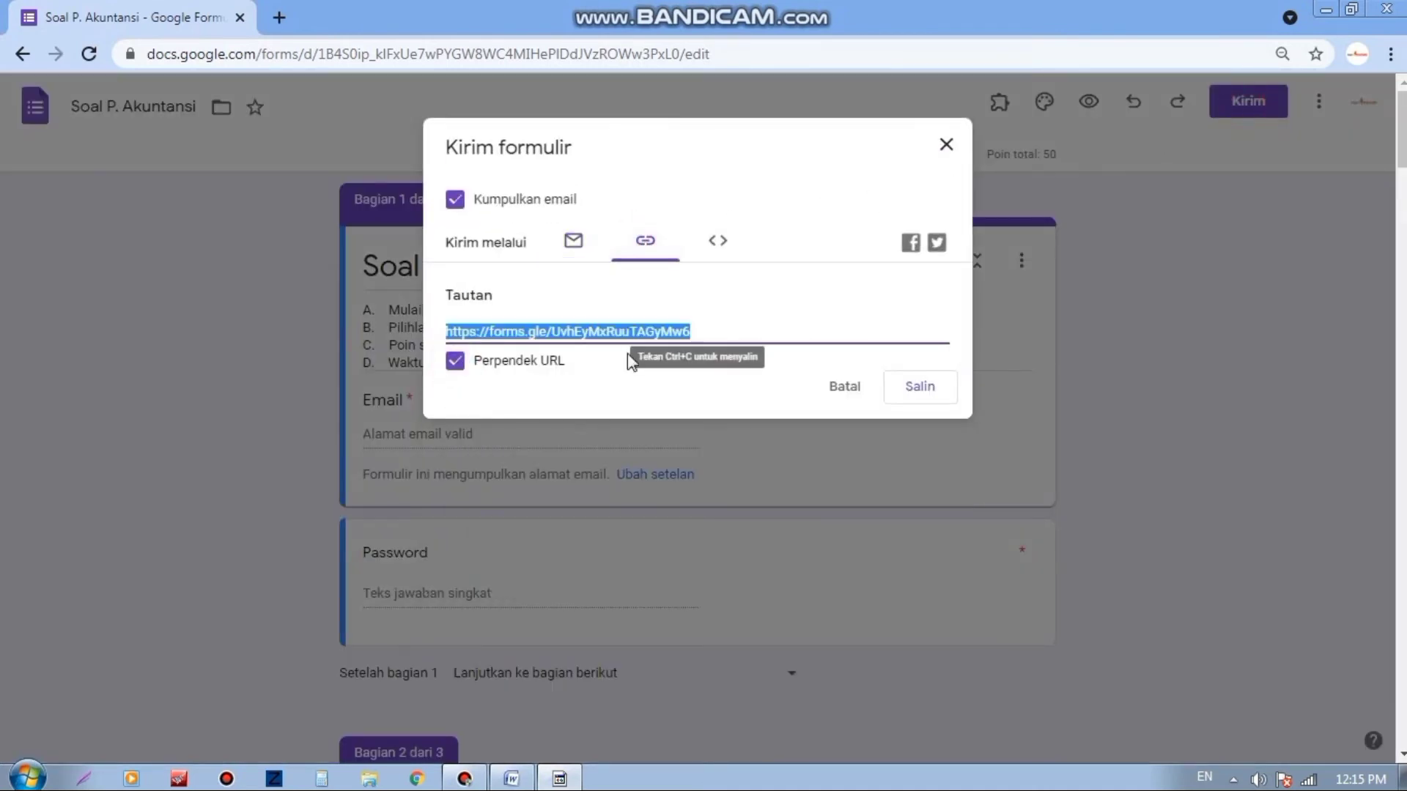
{"action": "right_click", "coordinate": [731, 334]}
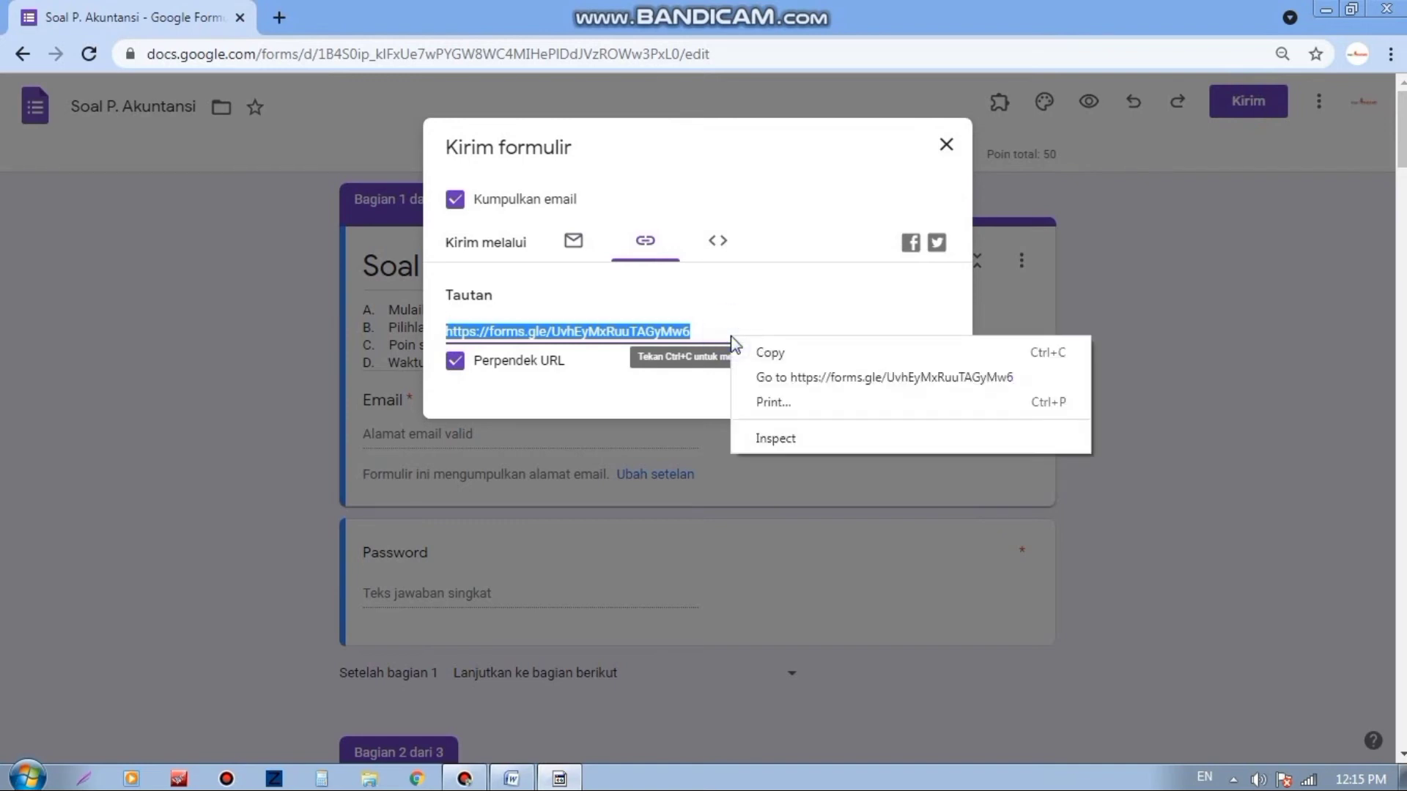
{"action": "left_click", "coordinate": [762, 353]}
{"action": "left_click", "coordinate": [926, 402]}
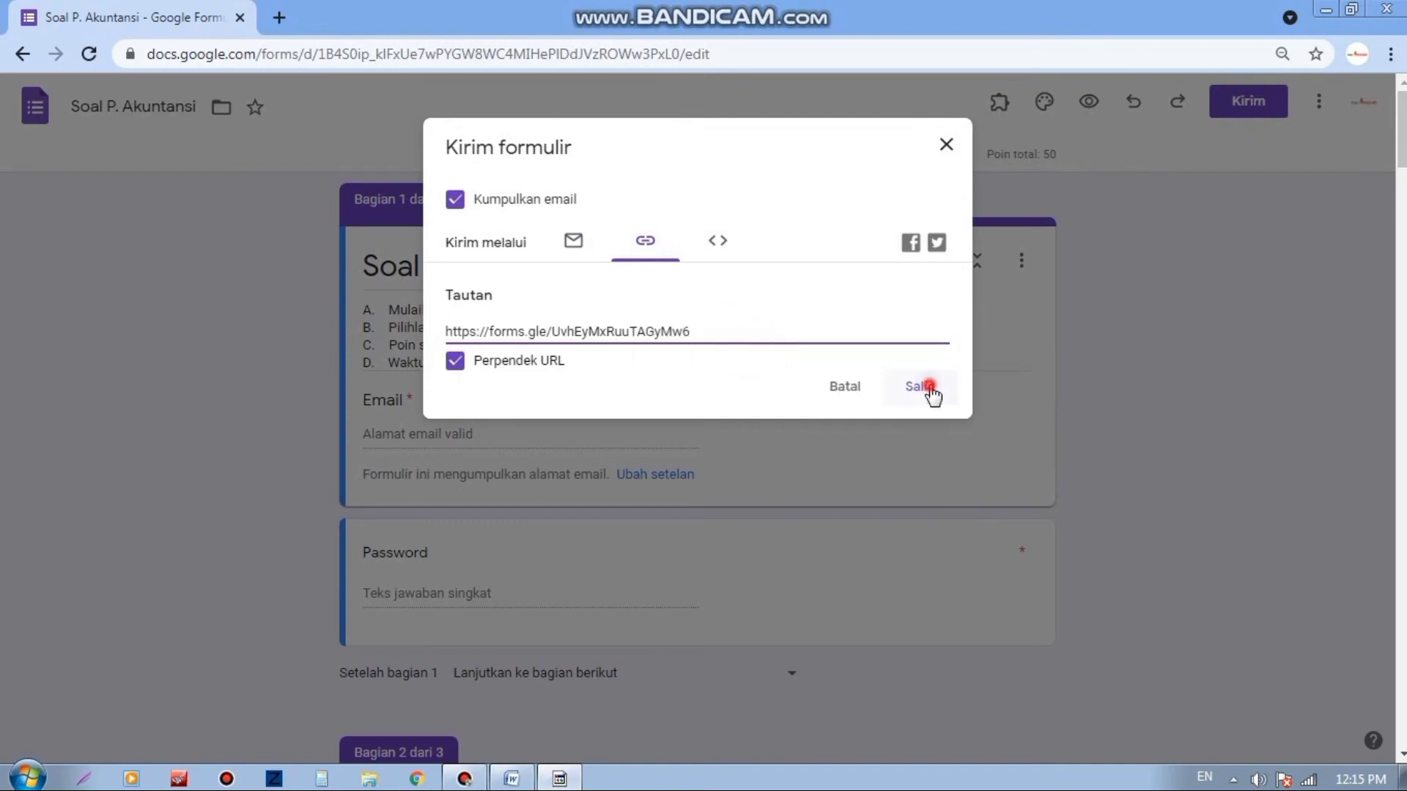
Step: Load the quiz from the shortened link in a new browser tab
{"action": "left_click", "coordinate": [281, 17]}
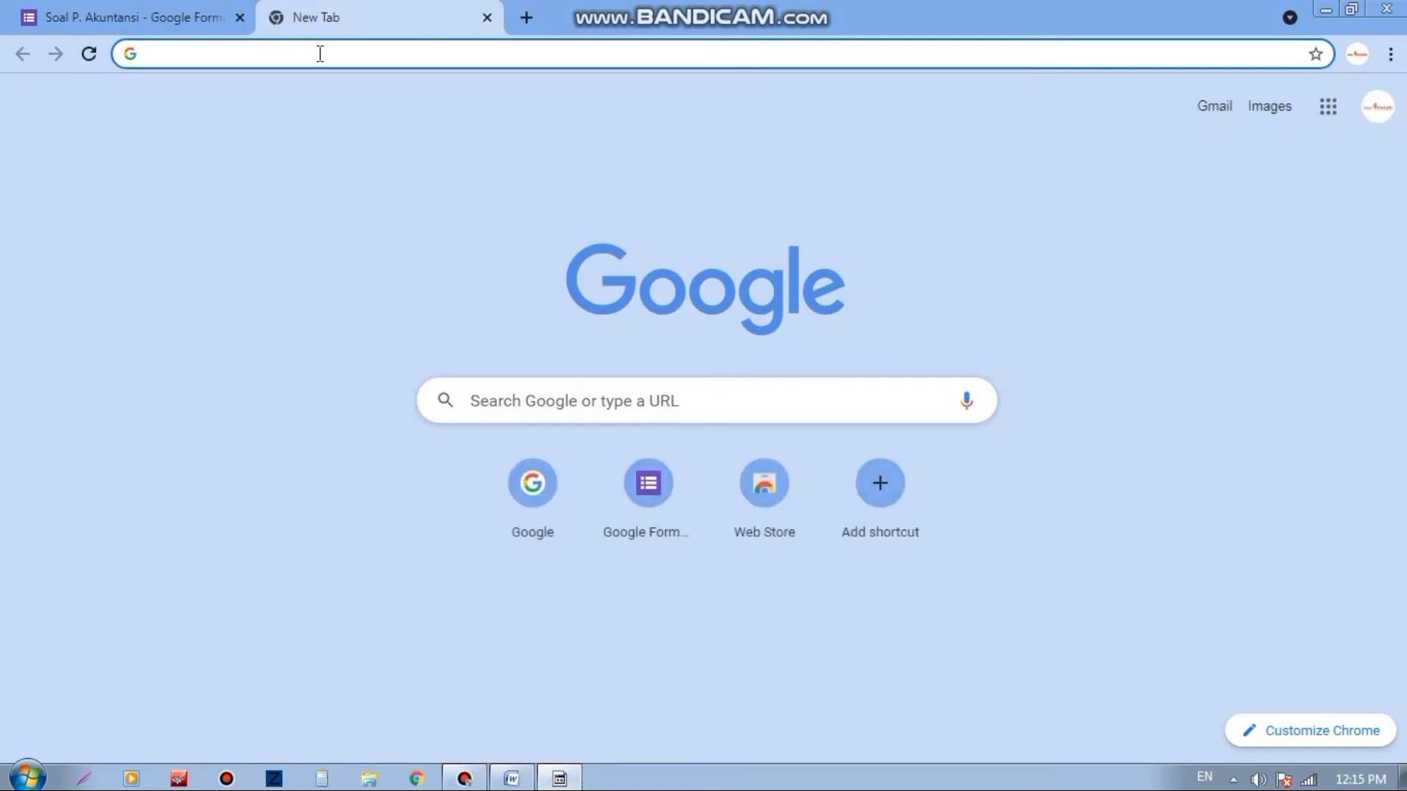
{"action": "right_click", "coordinate": [320, 54]}
{"action": "left_click", "coordinate": [381, 160]}
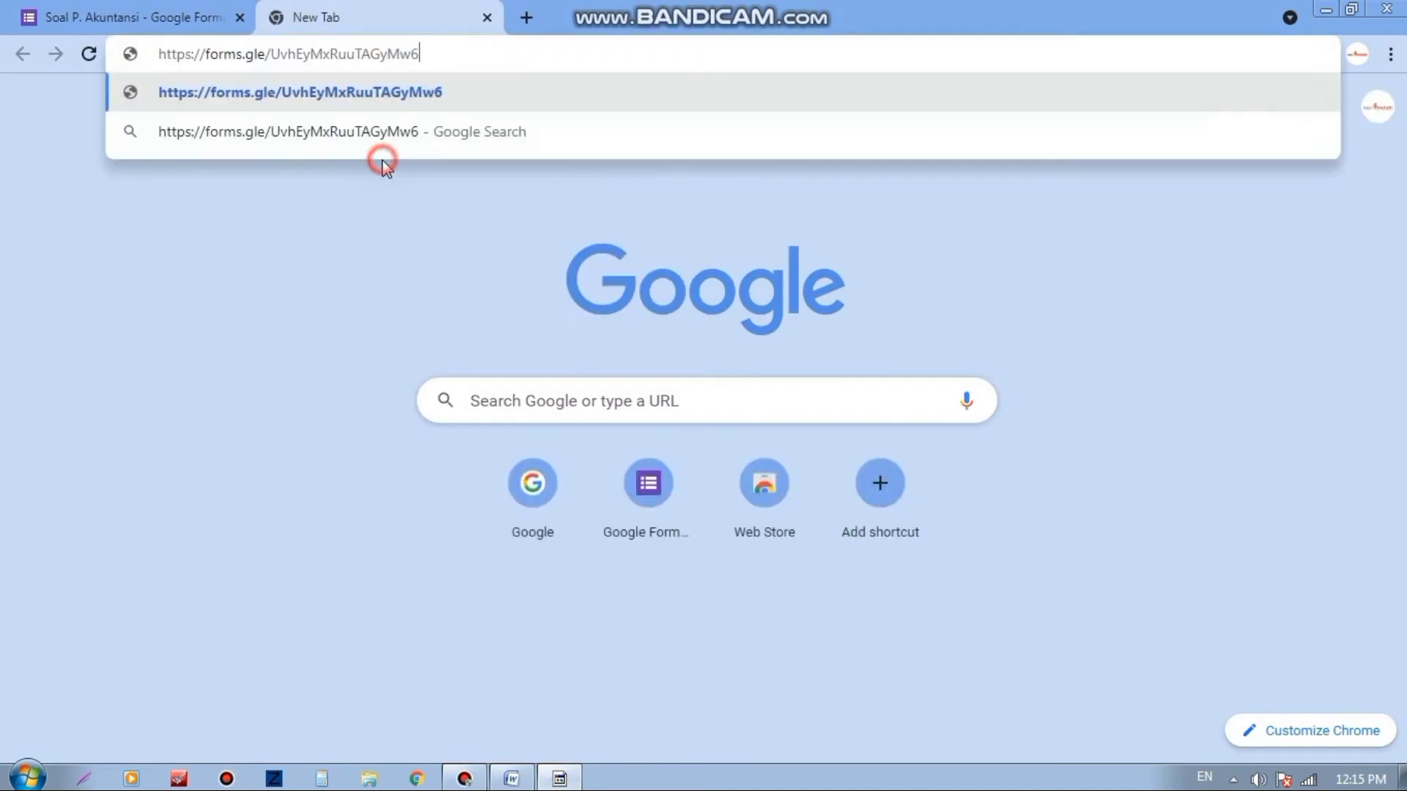
{"action": "key", "text": "Return"}
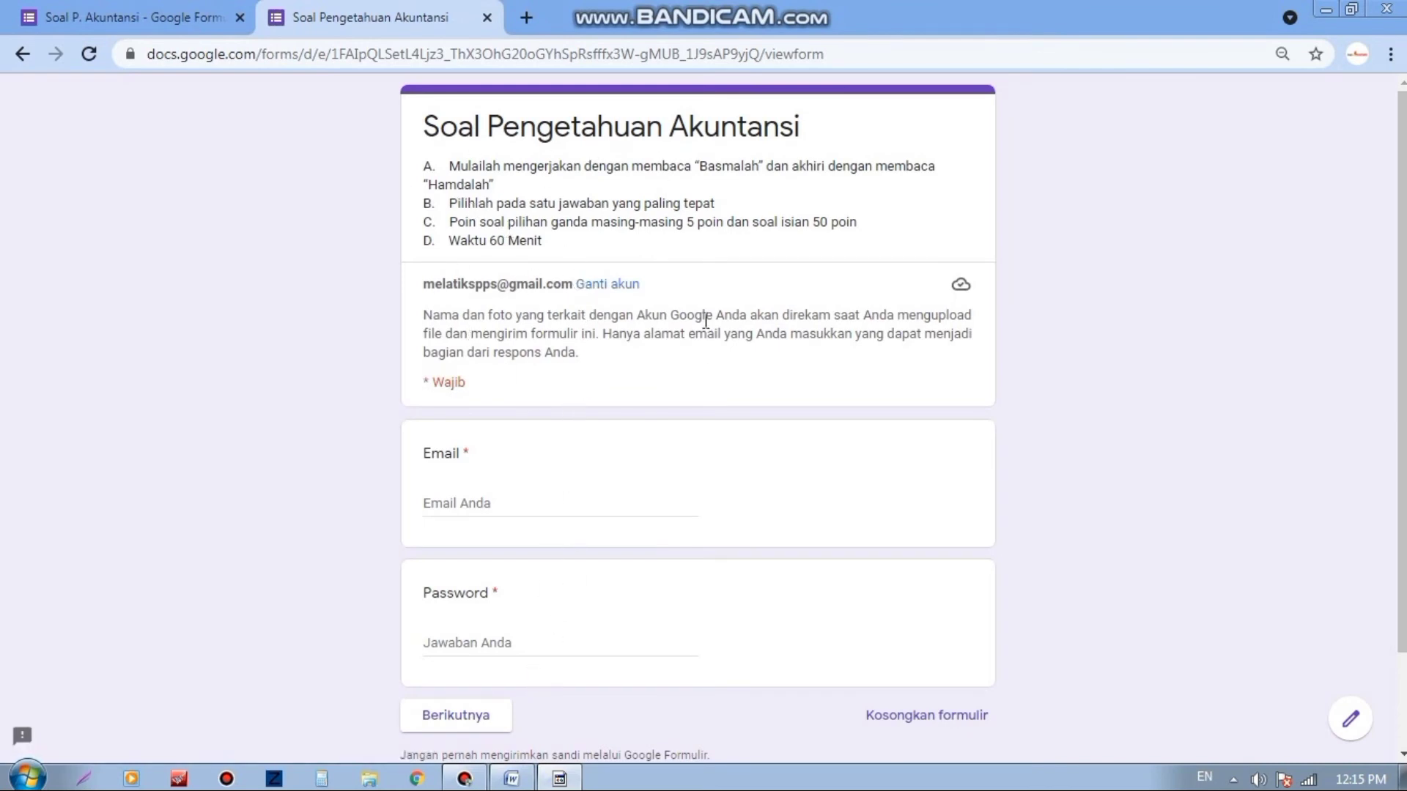
Step: Enter the respondent's e-mail address and the quiz password, then continue to section 2
{"action": "scroll", "coordinate": [628, 282], "scroll_direction": "down", "scroll_amount": 2}
{"action": "scroll", "coordinate": [655, 349], "scroll_direction": "up", "scroll_amount": 1}
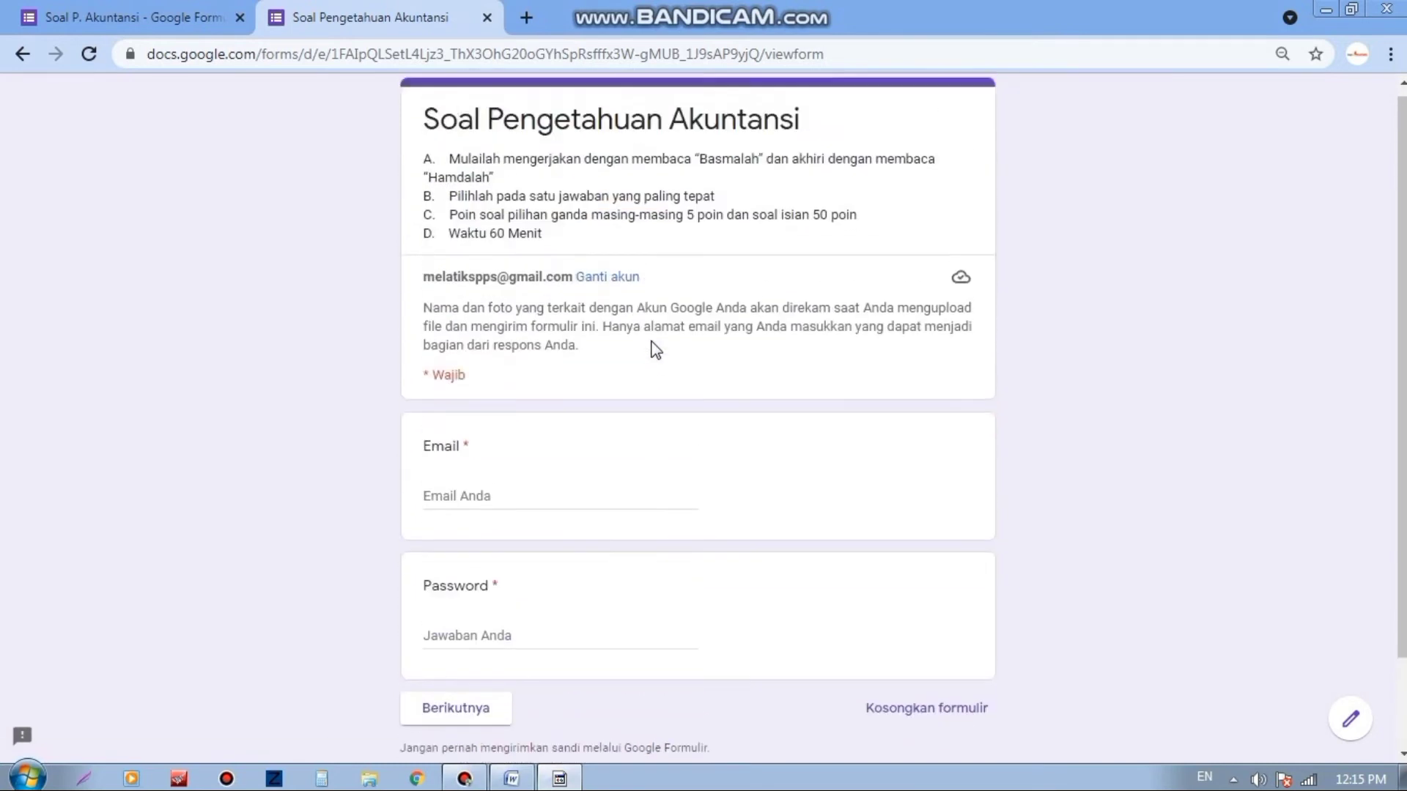
{"action": "scroll", "coordinate": [654, 350], "scroll_direction": "down", "scroll_amount": 2}
{"action": "left_click", "coordinate": [514, 396]}
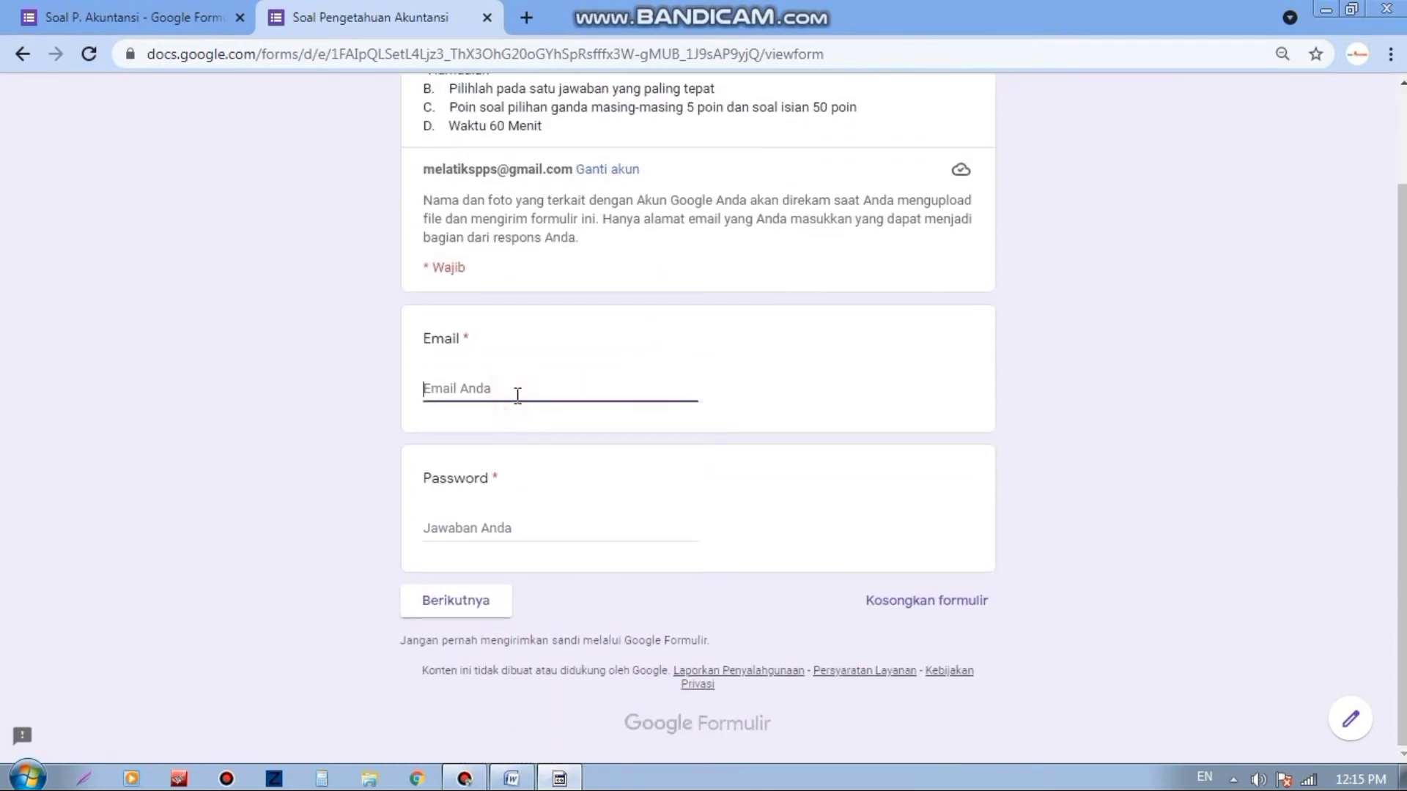
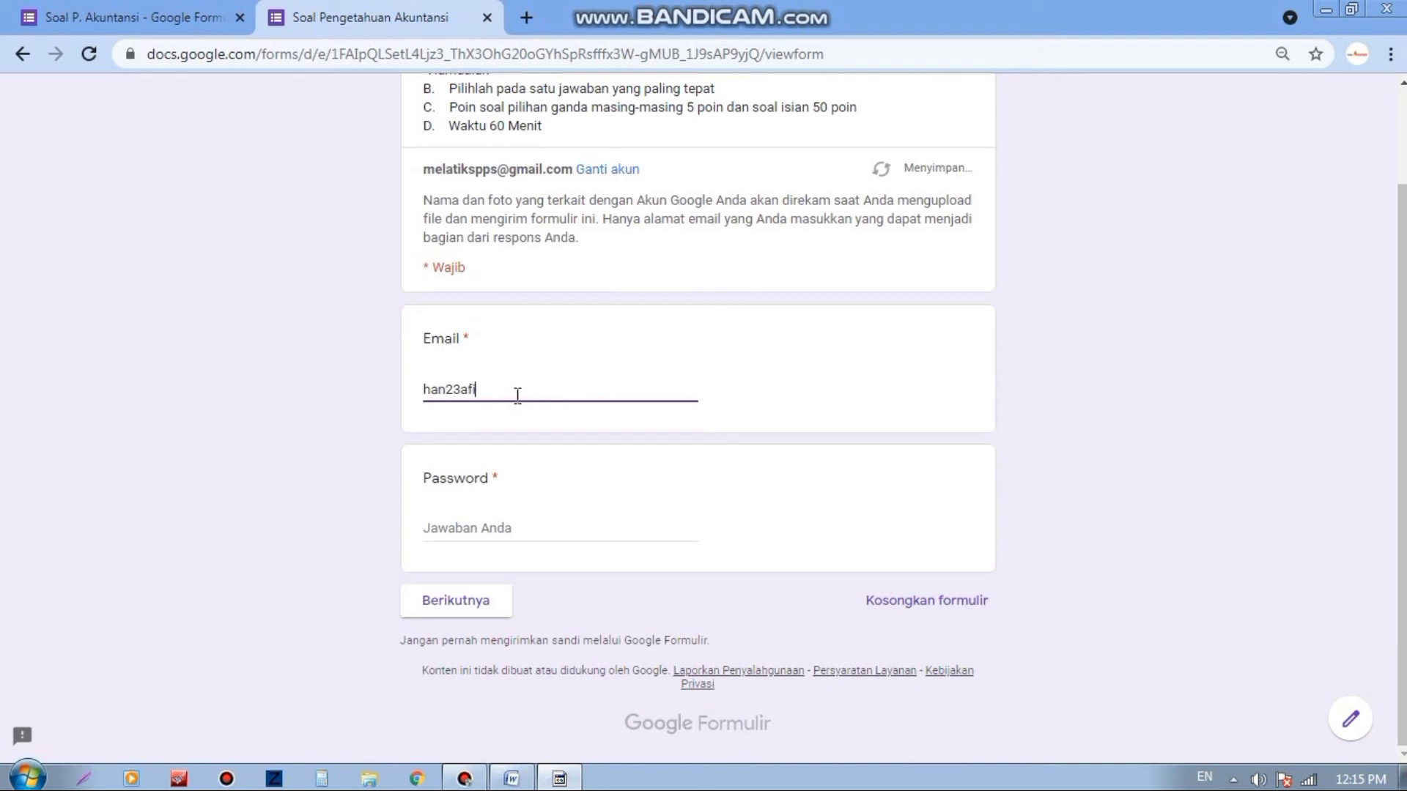
{"action": "left_click", "coordinate": [505, 528]}
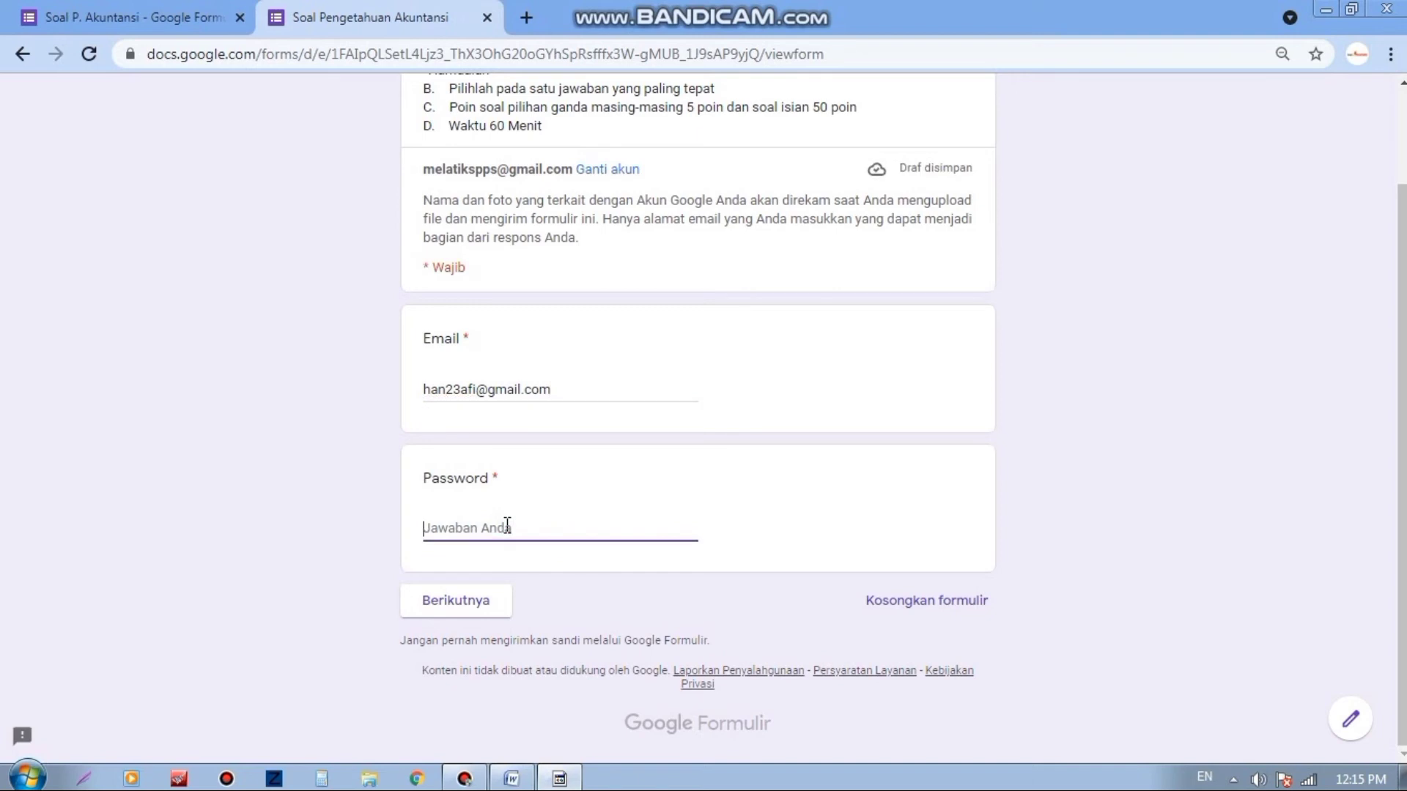
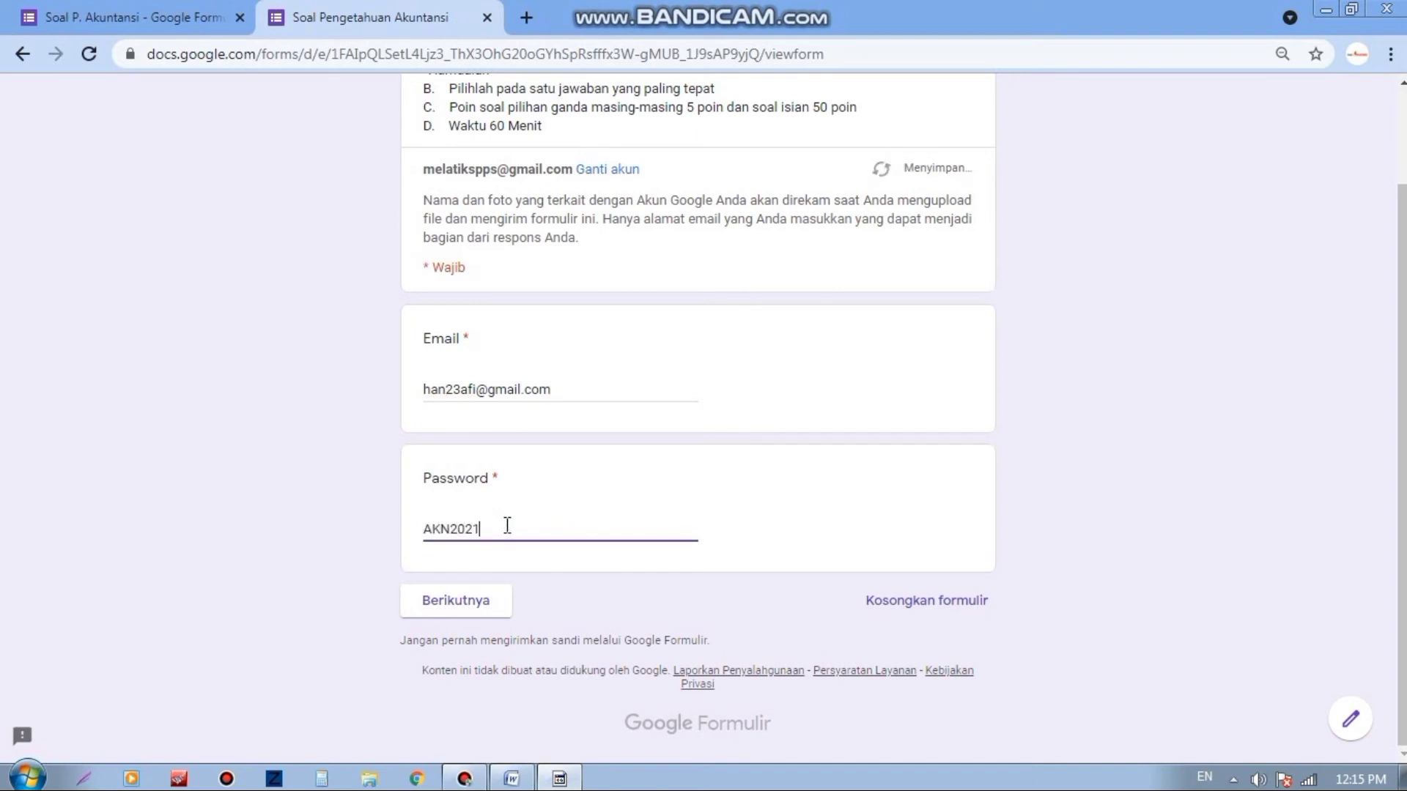
{"action": "left_click", "coordinate": [468, 602]}
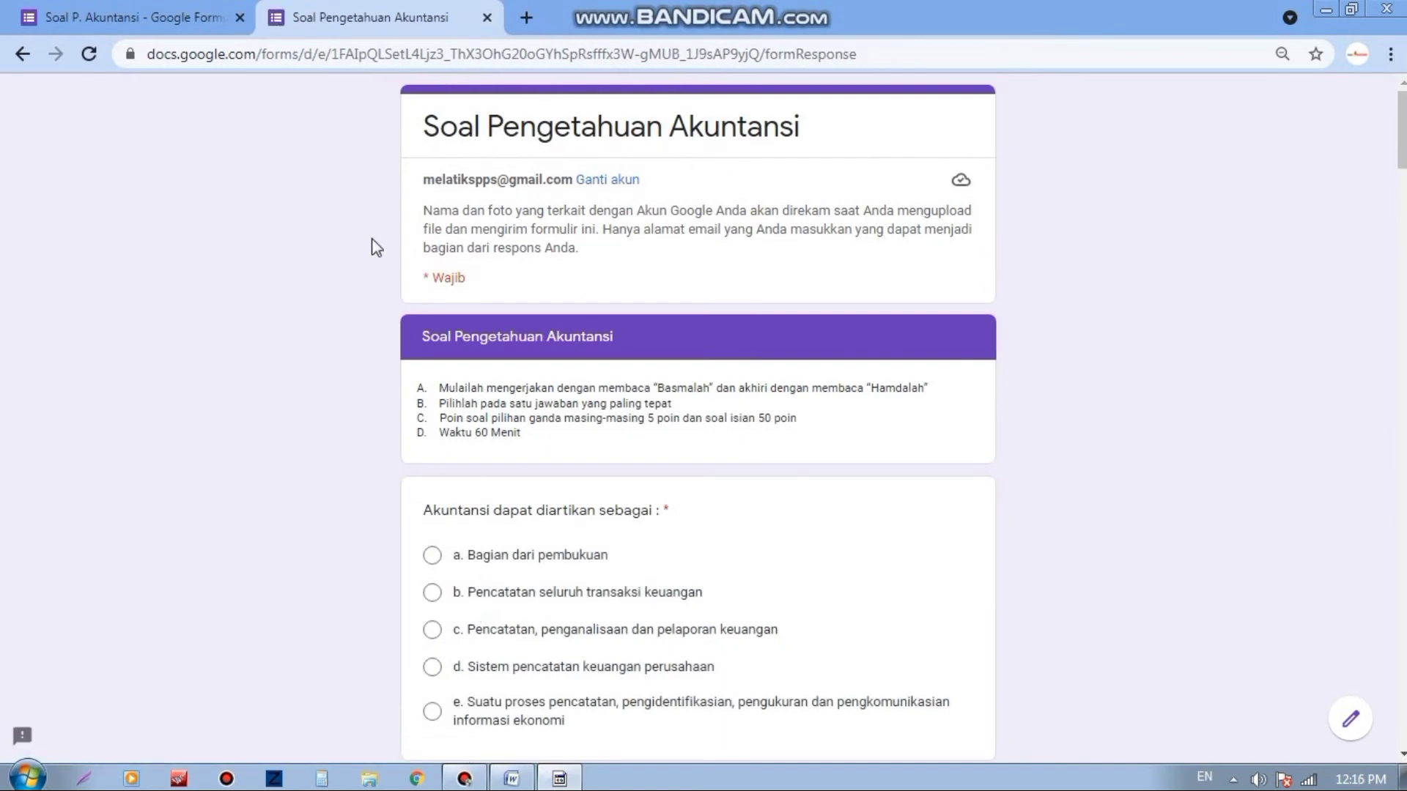
Step: Answer the first six multiple-choice questions, choosing option a for the first two
{"action": "scroll", "coordinate": [892, 285], "scroll_direction": "down", "scroll_amount": 1}
{"action": "scroll", "coordinate": [835, 263], "scroll_direction": "down", "scroll_amount": 2}
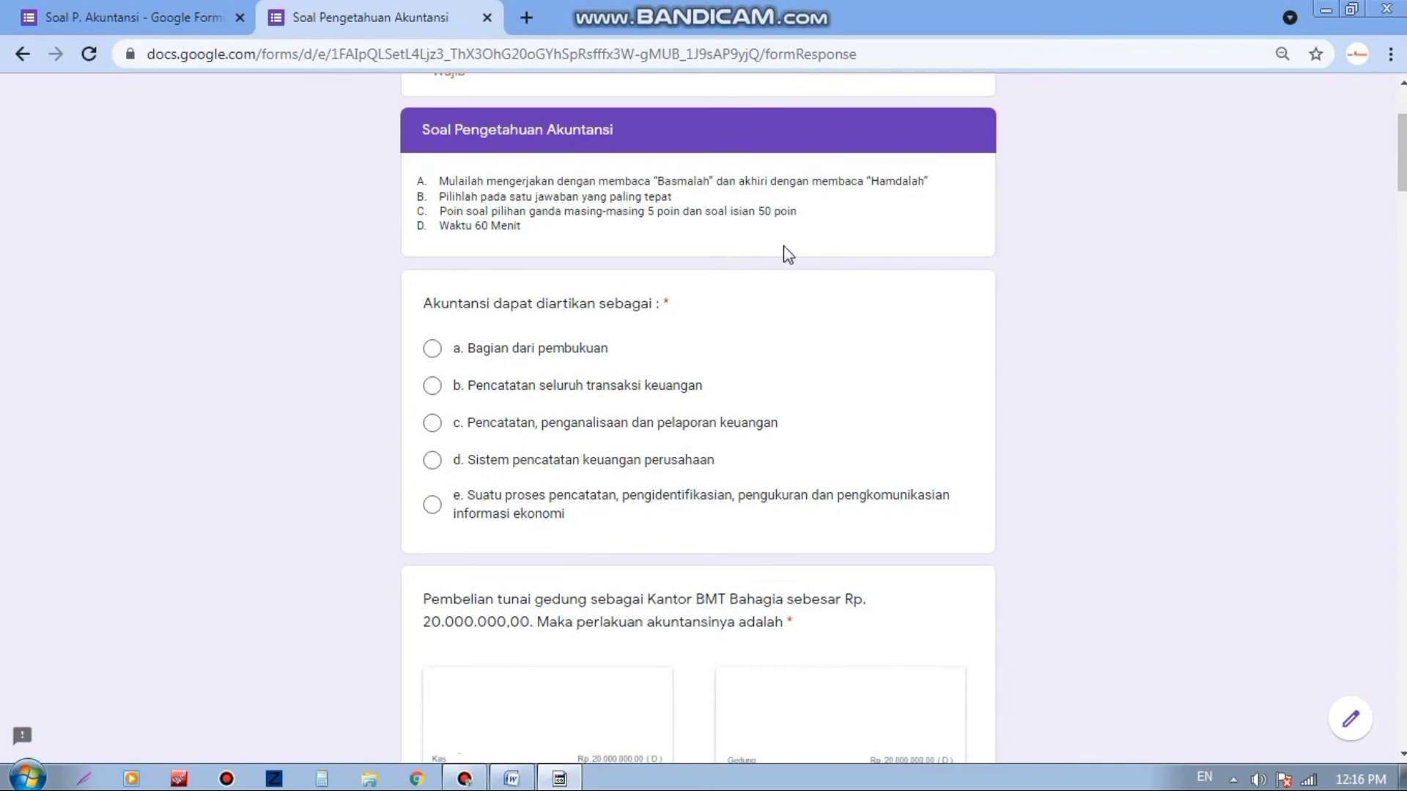
{"action": "left_click", "coordinate": [431, 353]}
{"action": "scroll", "coordinate": [456, 484], "scroll_direction": "down", "scroll_amount": 5}
{"action": "left_click", "coordinate": [451, 471]}
{"action": "scroll", "coordinate": [462, 504], "scroll_direction": "down", "scroll_amount": 8}
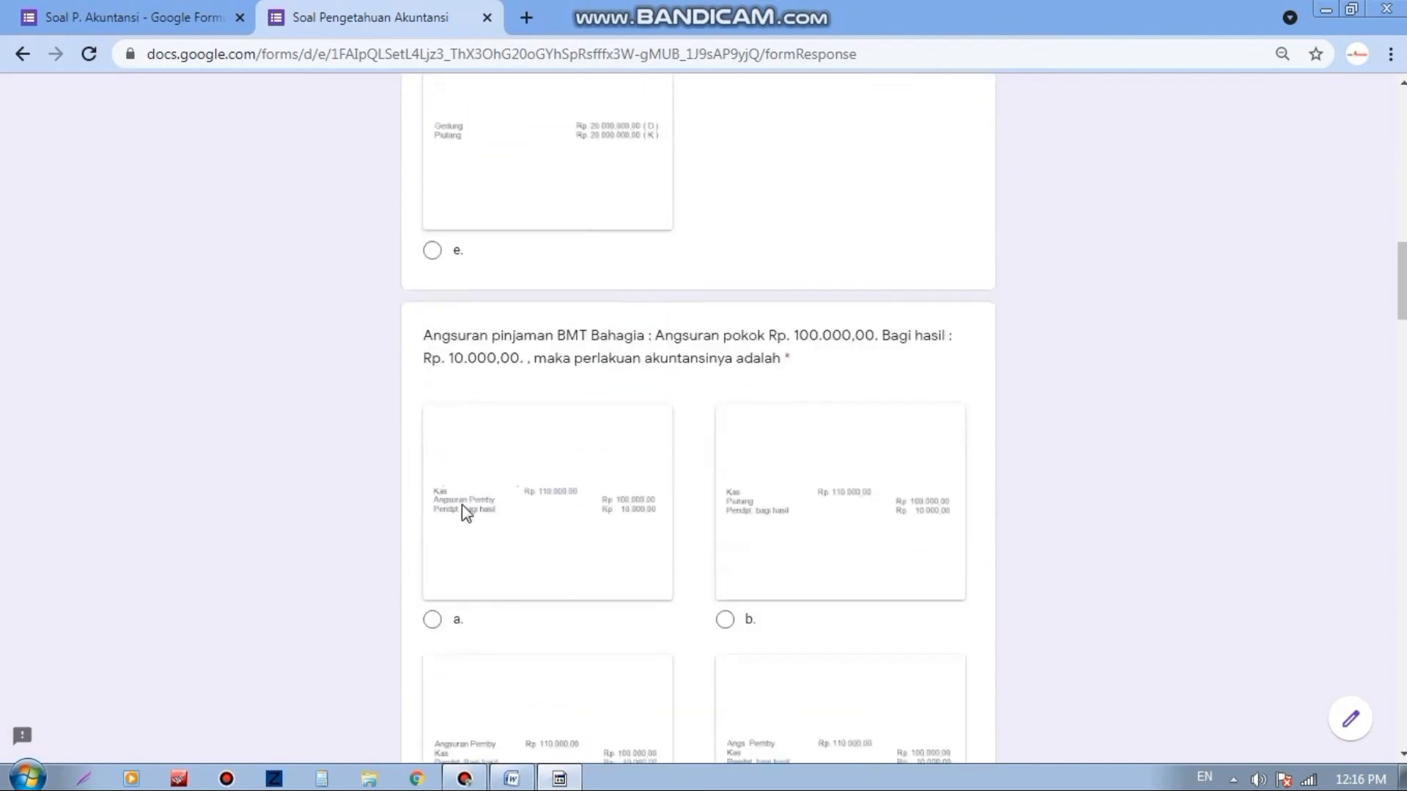
{"action": "left_click", "coordinate": [438, 617]}
{"action": "scroll", "coordinate": [540, 577], "scroll_direction": "down", "scroll_amount": 6}
{"action": "left_click", "coordinate": [437, 457]}
{"action": "scroll", "coordinate": [649, 522], "scroll_direction": "down", "scroll_amount": 4}
{"action": "left_click", "coordinate": [433, 662]}
{"action": "scroll", "coordinate": [678, 525], "scroll_direction": "down", "scroll_amount": 8}
{"action": "left_click", "coordinate": [440, 680]}
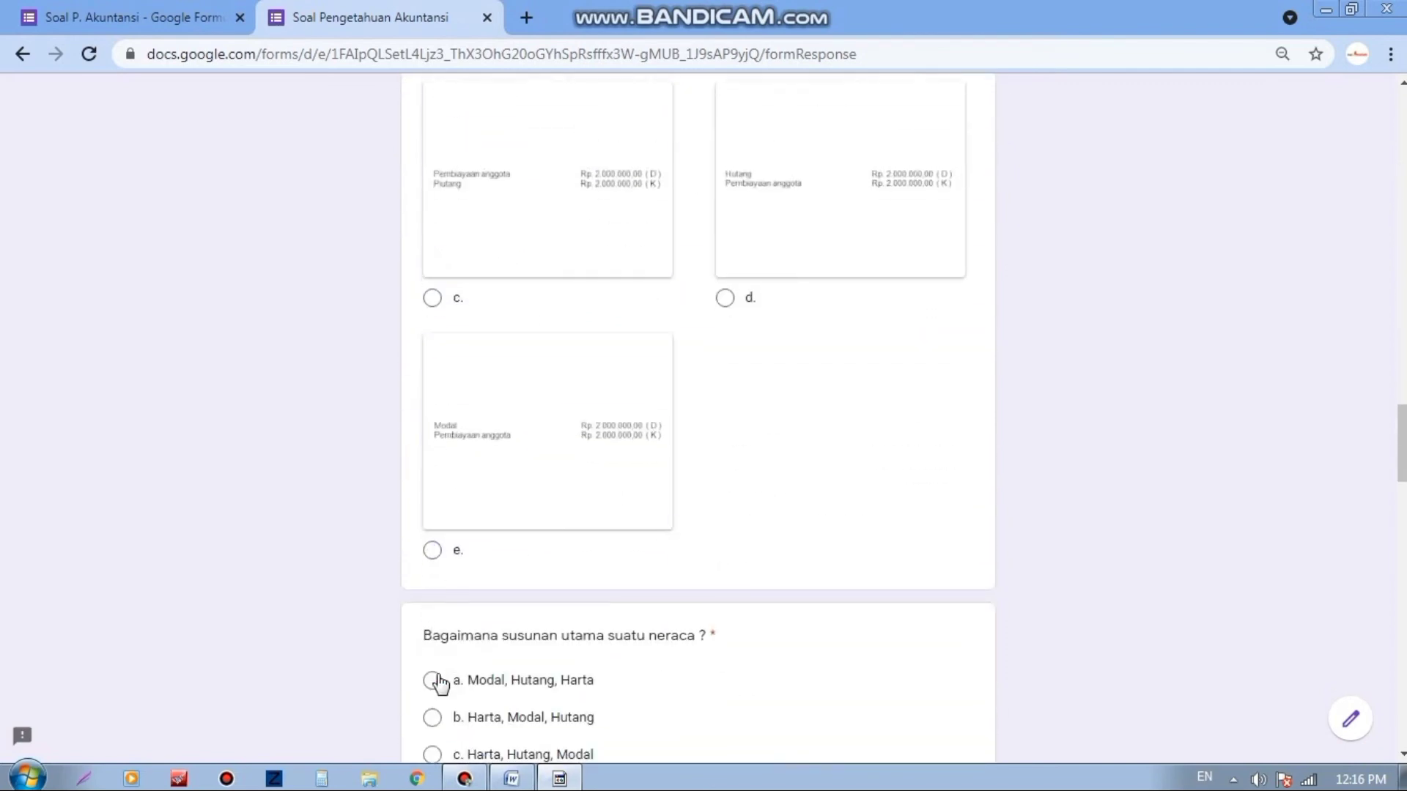
Step: Answer Laporan keuangan with c, Komponen modal with e, Bertambahnya simpanan with b, telephone payment with a
{"action": "scroll", "coordinate": [502, 508], "scroll_direction": "down", "scroll_amount": 7}
{"action": "left_click", "coordinate": [436, 520]}
{"action": "scroll", "coordinate": [439, 527], "scroll_direction": "down", "scroll_amount": 8}
{"action": "left_click", "coordinate": [431, 371]}
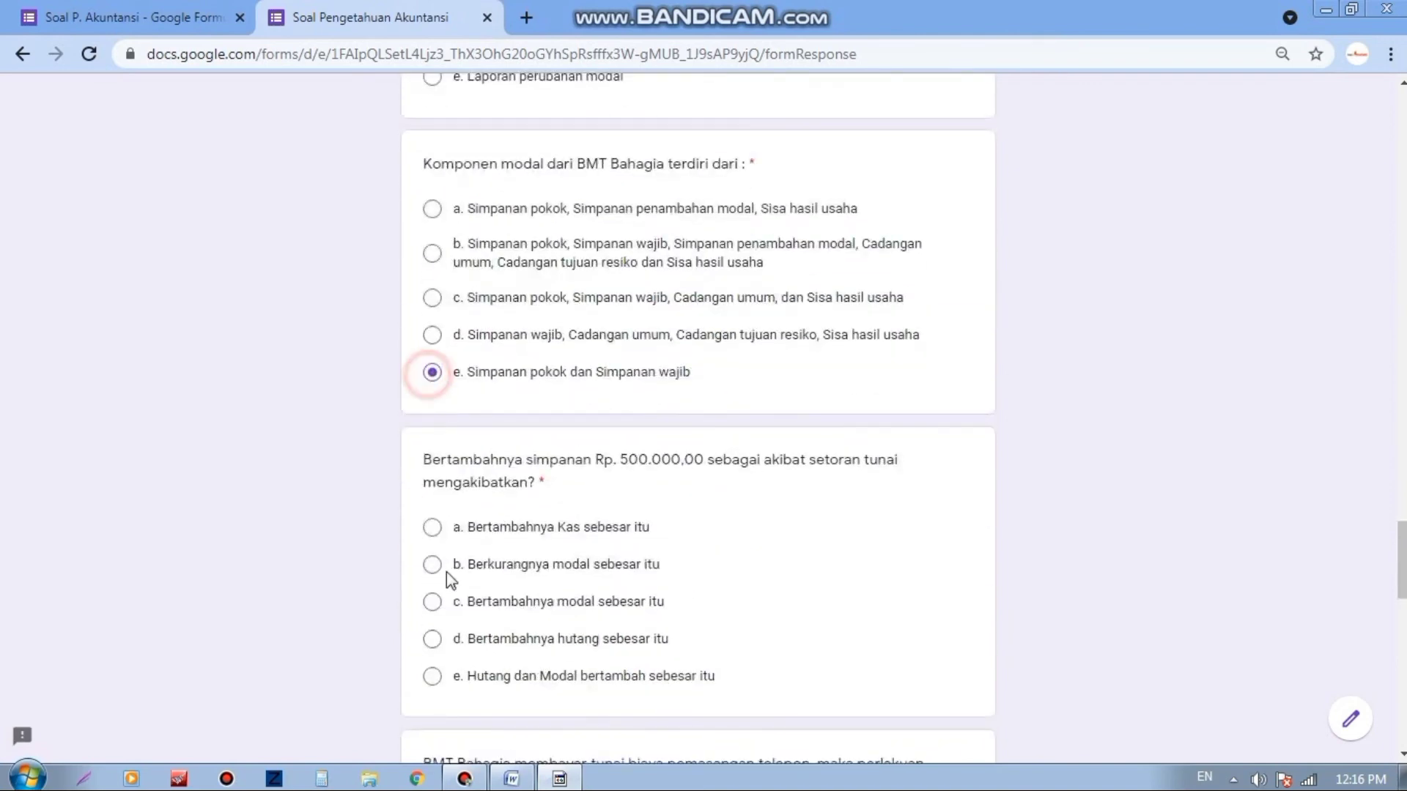
{"action": "left_click", "coordinate": [432, 565]}
{"action": "scroll", "coordinate": [755, 513], "scroll_direction": "down", "scroll_amount": 6}
{"action": "scroll", "coordinate": [703, 506], "scroll_direction": "down", "scroll_amount": 5}
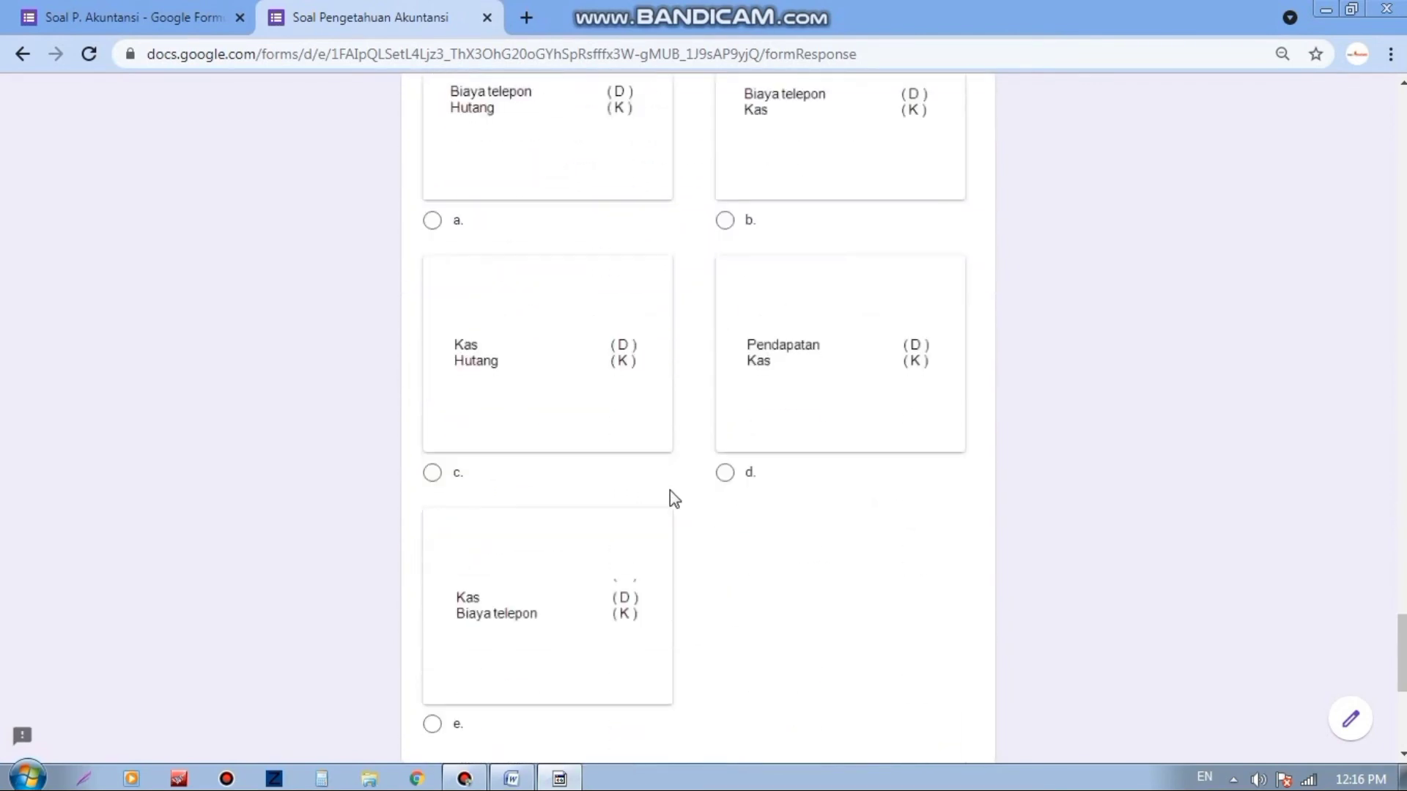
{"action": "left_click", "coordinate": [432, 220]}
Step: Answer the missed accounting equation question with option b and continue to the written section
{"action": "scroll", "coordinate": [721, 522], "scroll_direction": "down", "scroll_amount": 6}
{"action": "scroll", "coordinate": [433, 345], "scroll_direction": "up", "scroll_amount": 7}
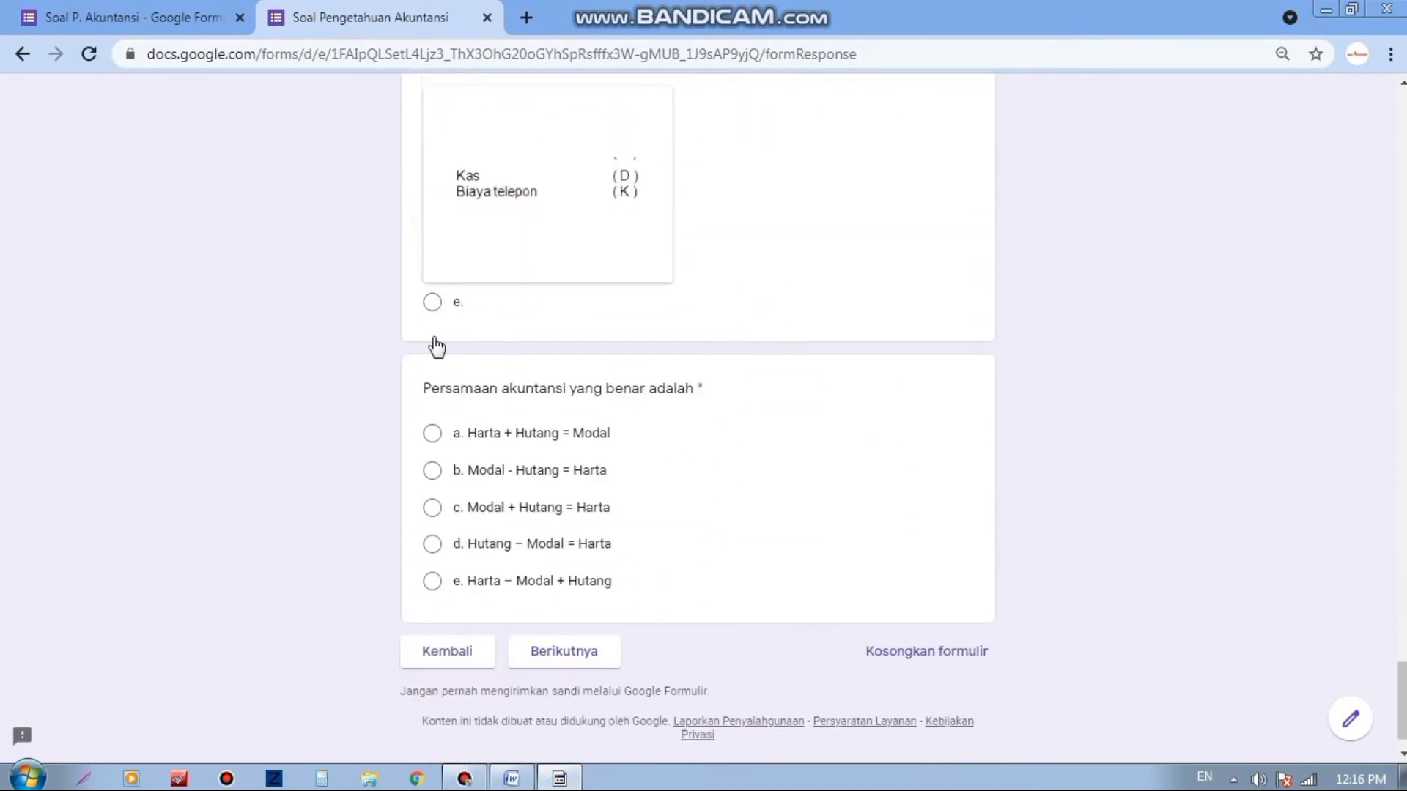
{"action": "scroll", "coordinate": [471, 377], "scroll_direction": "down", "scroll_amount": 7}
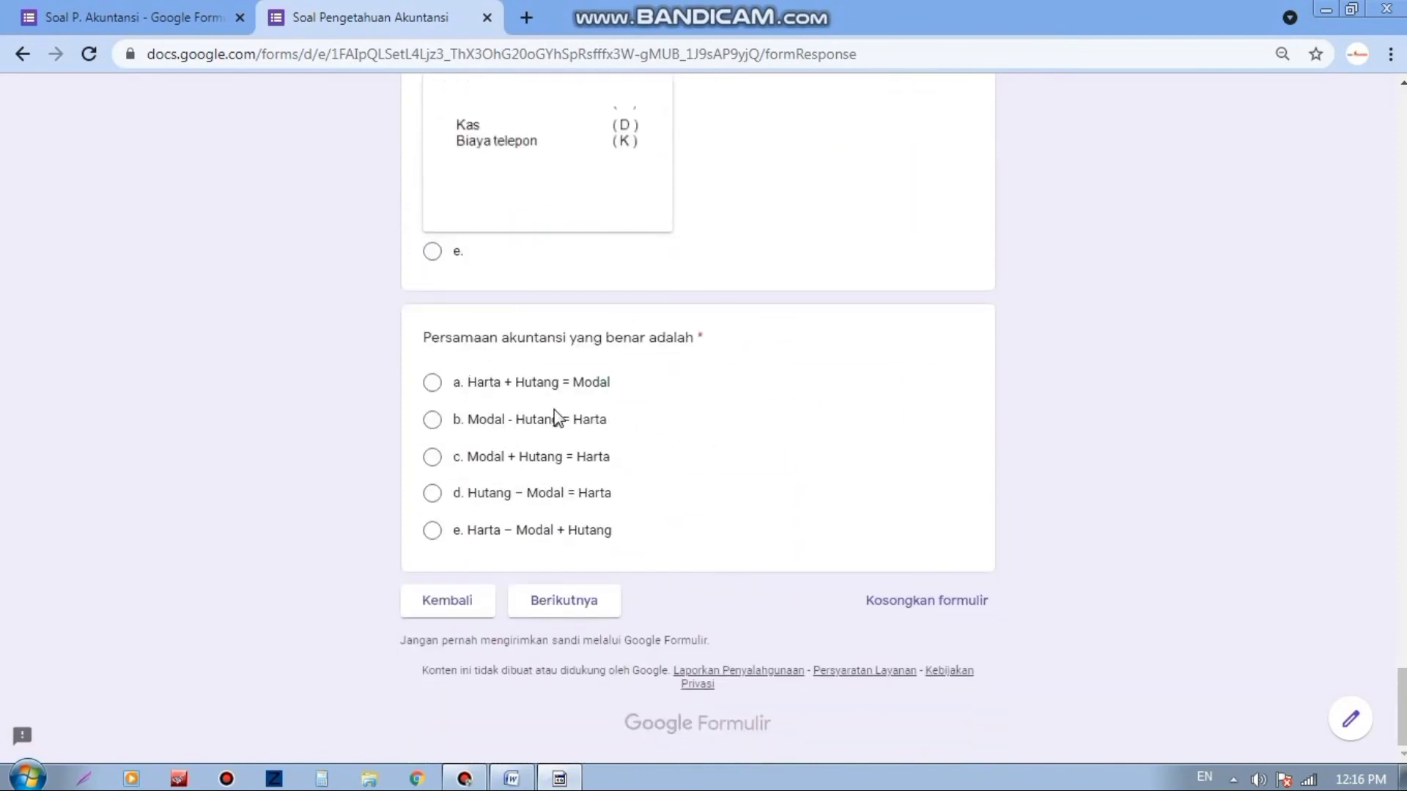
{"action": "left_click", "coordinate": [565, 601]}
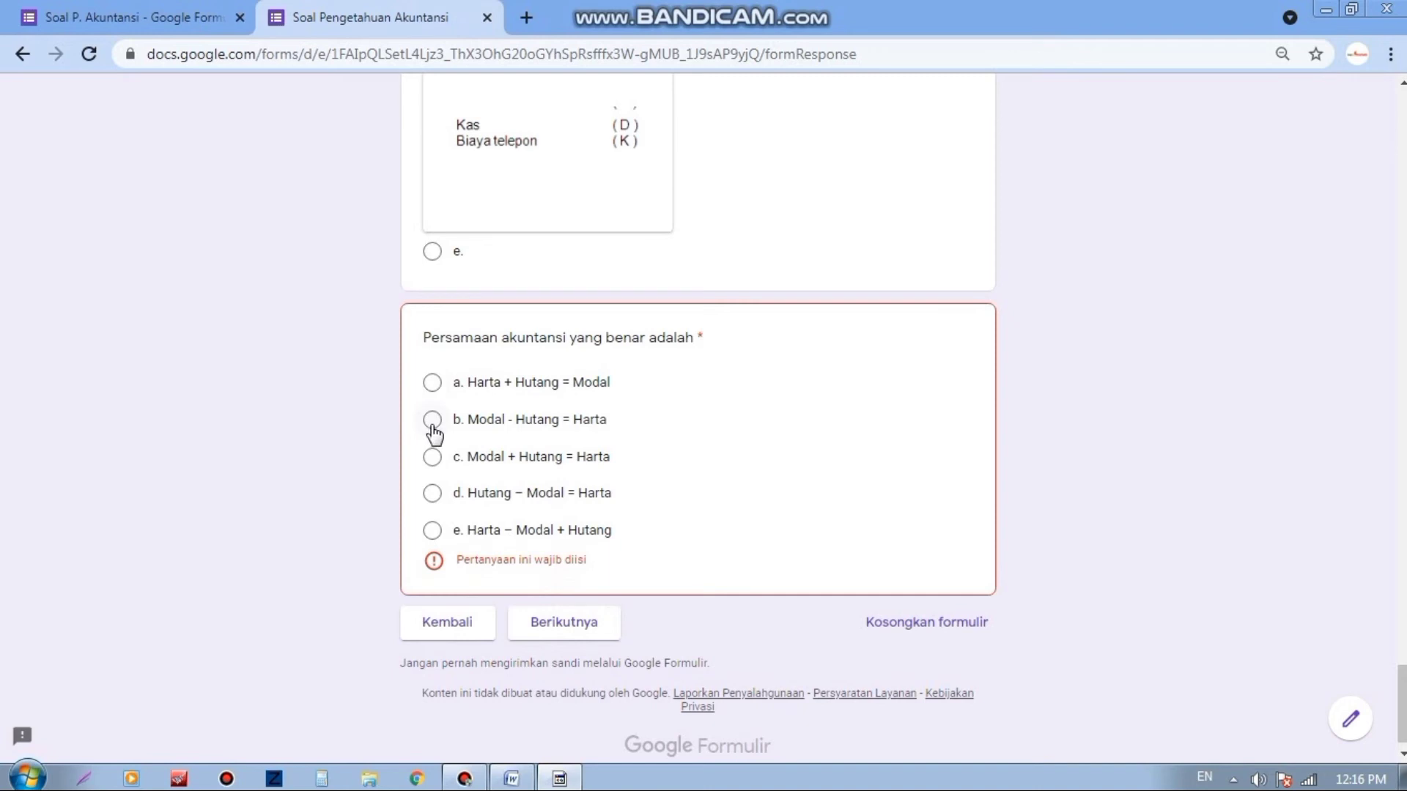
{"action": "left_click", "coordinate": [433, 428]}
{"action": "left_click", "coordinate": [541, 611]}
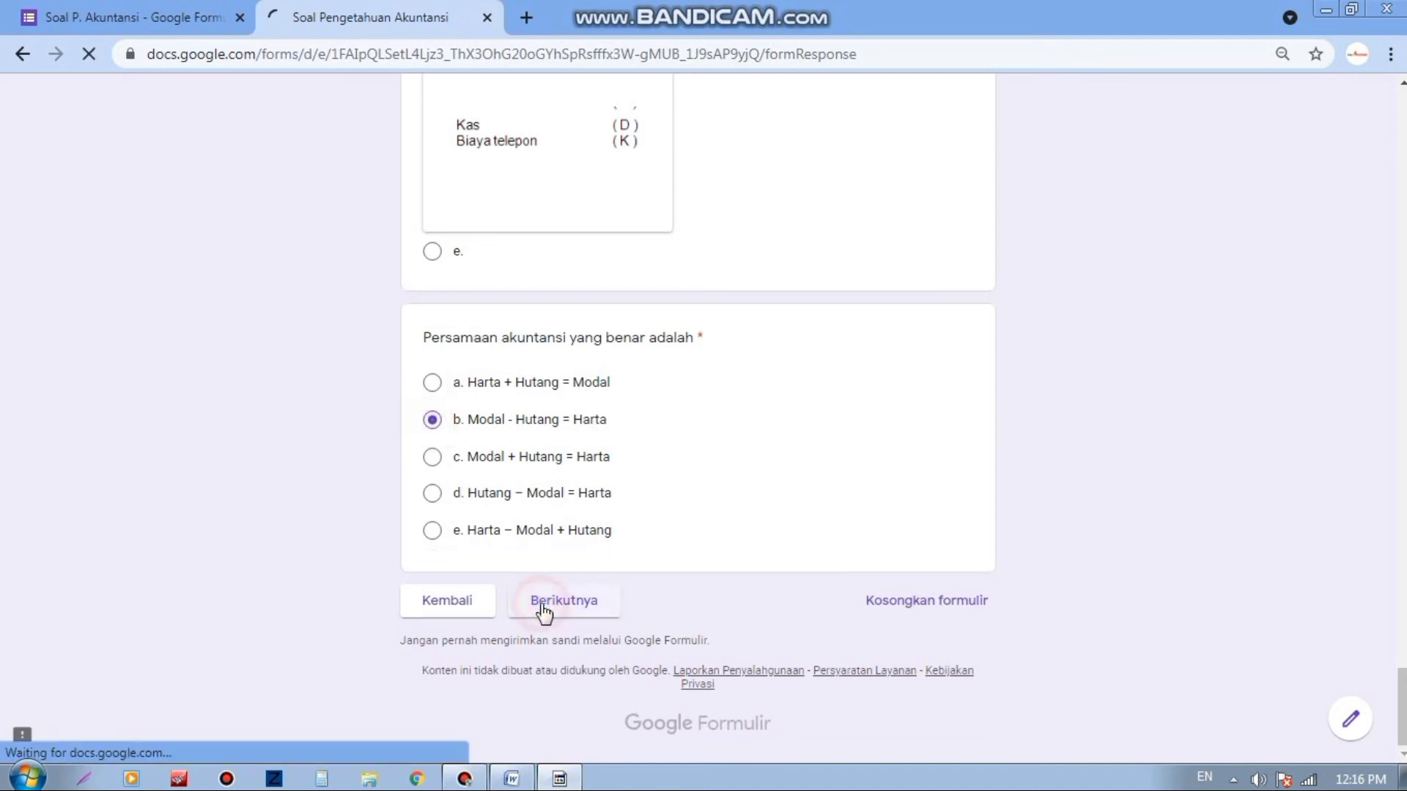
{"action": "scroll", "coordinate": [553, 301], "scroll_direction": "down", "scroll_amount": 3}
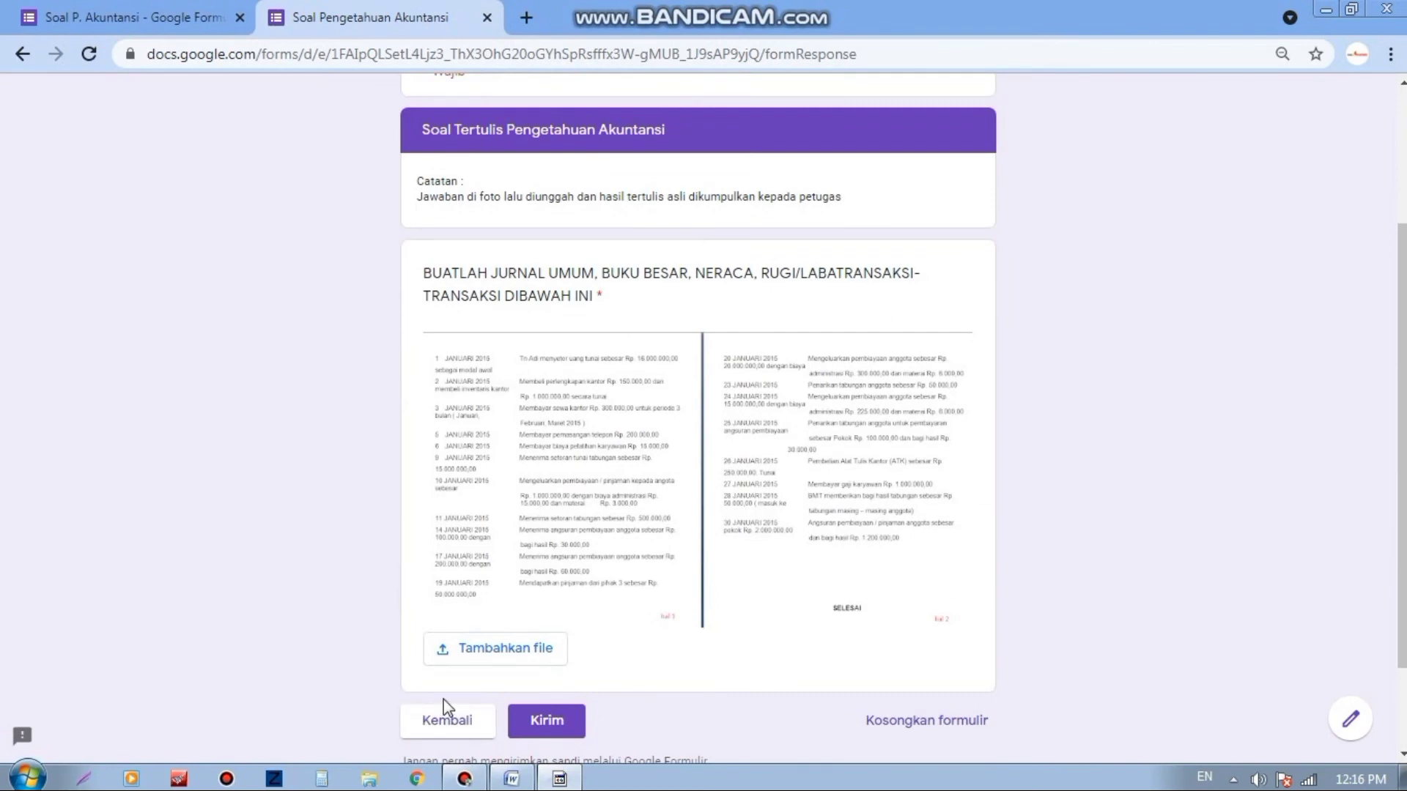
Step: Upload Screenshot_1.png as the written journal answer and submit the quiz response
{"action": "left_click", "coordinate": [513, 652]}
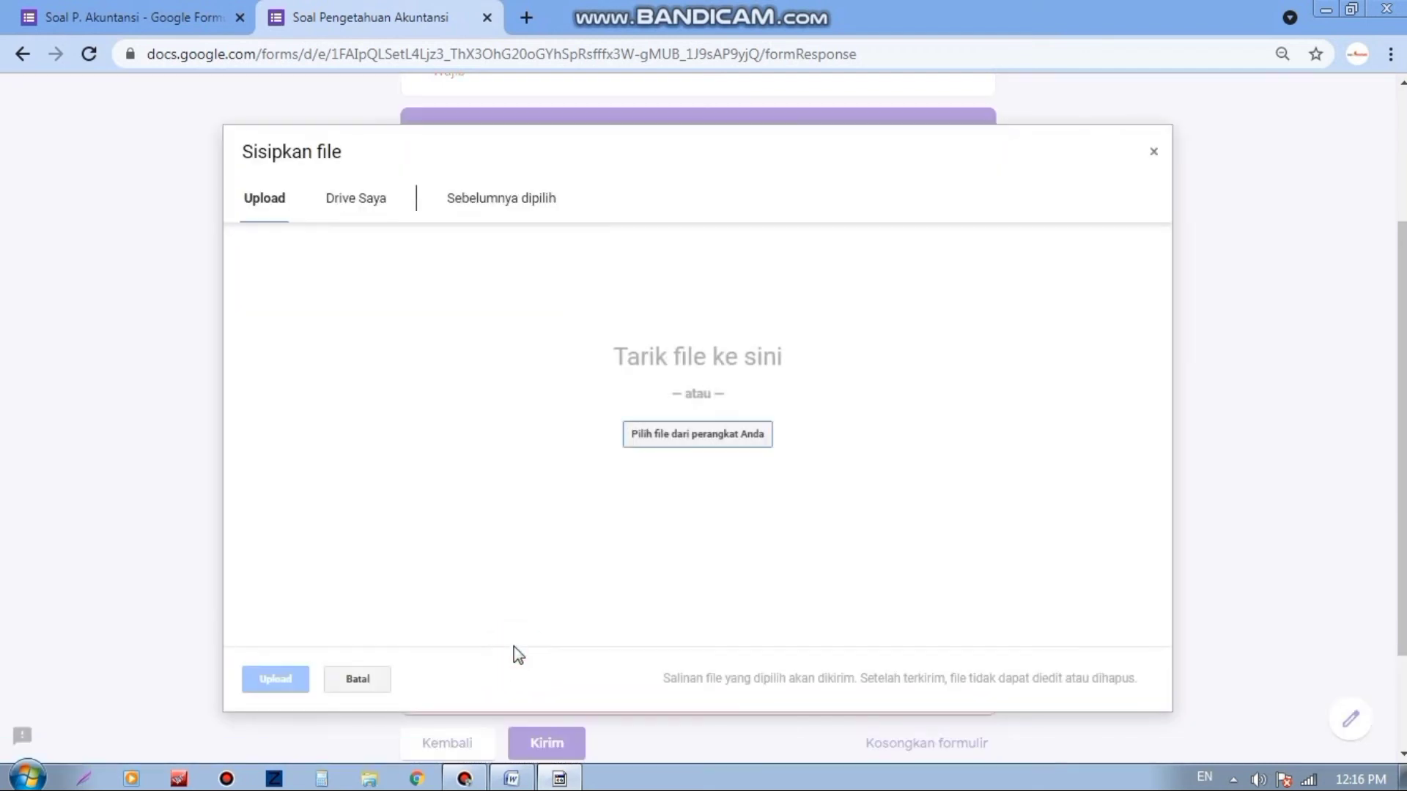
{"action": "left_click", "coordinate": [667, 443]}
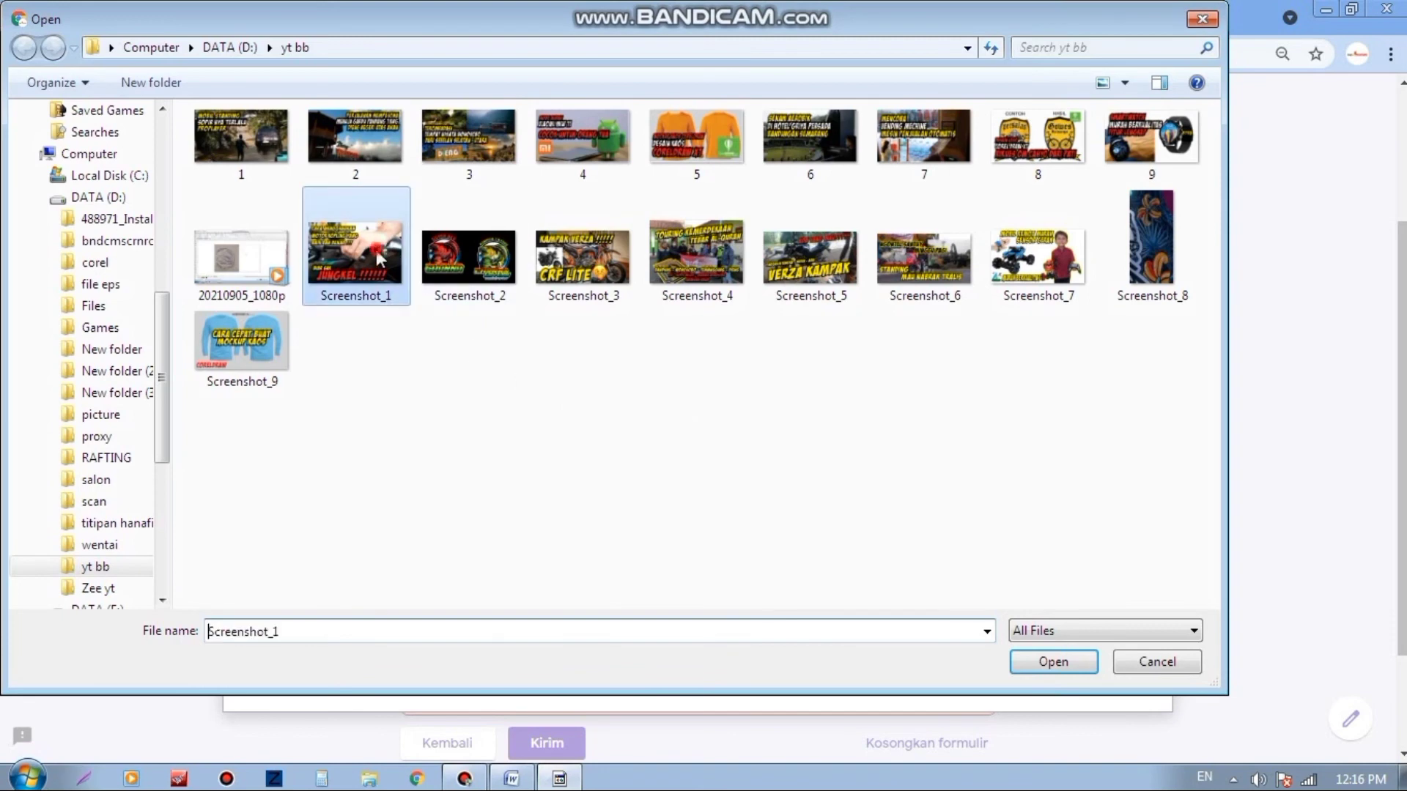
{"action": "double_click", "coordinate": [355, 257]}
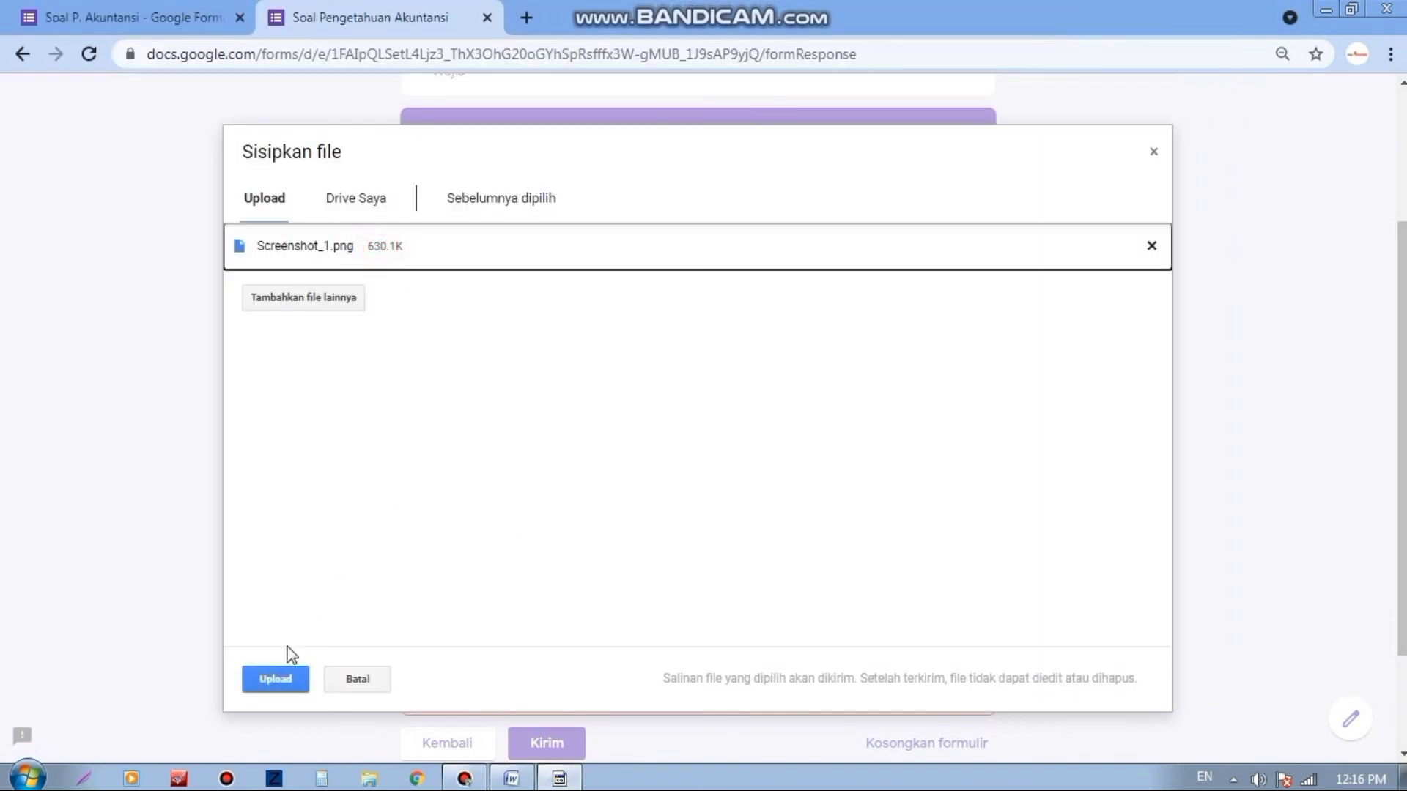
{"action": "left_click", "coordinate": [285, 680]}
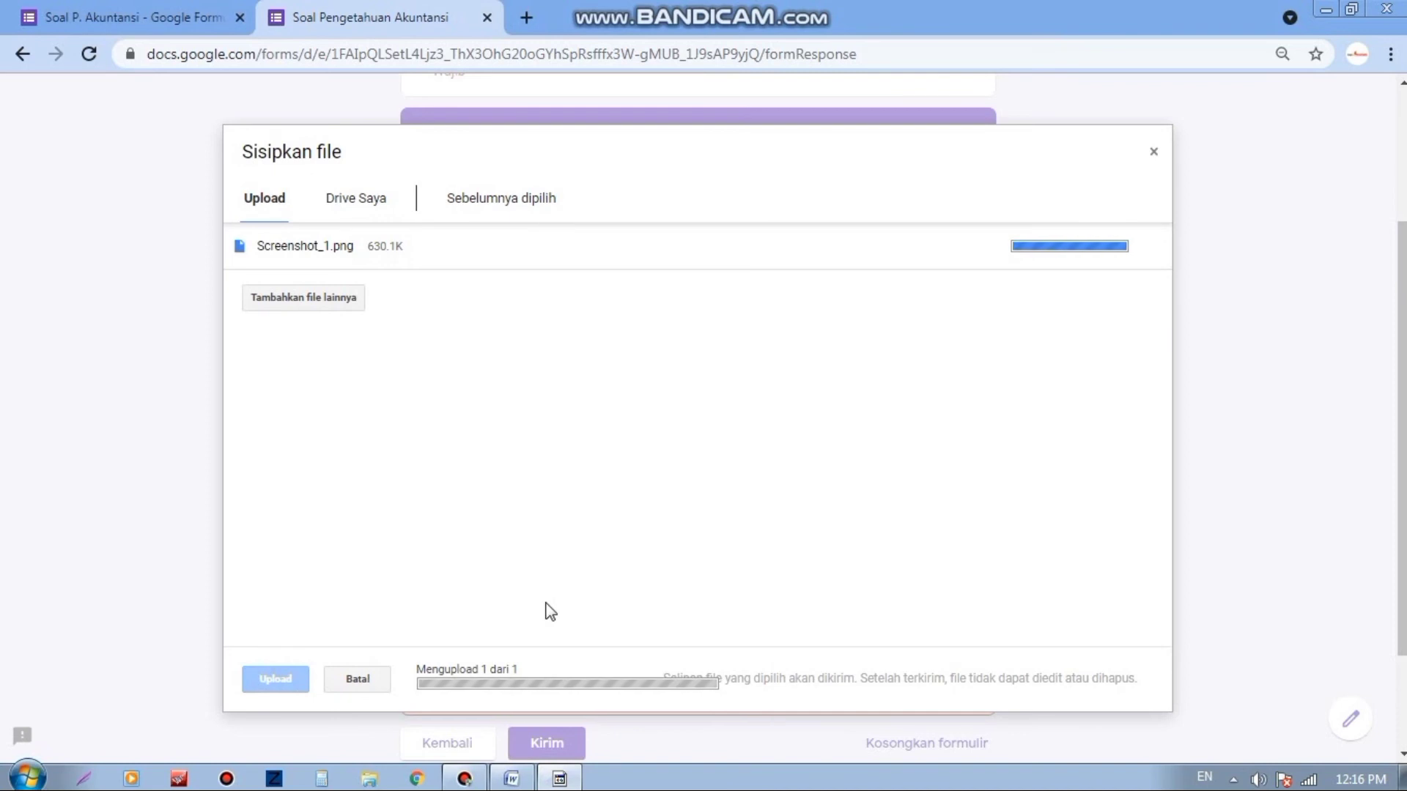
{"action": "scroll", "coordinate": [584, 586], "scroll_direction": "down", "scroll_amount": 2}
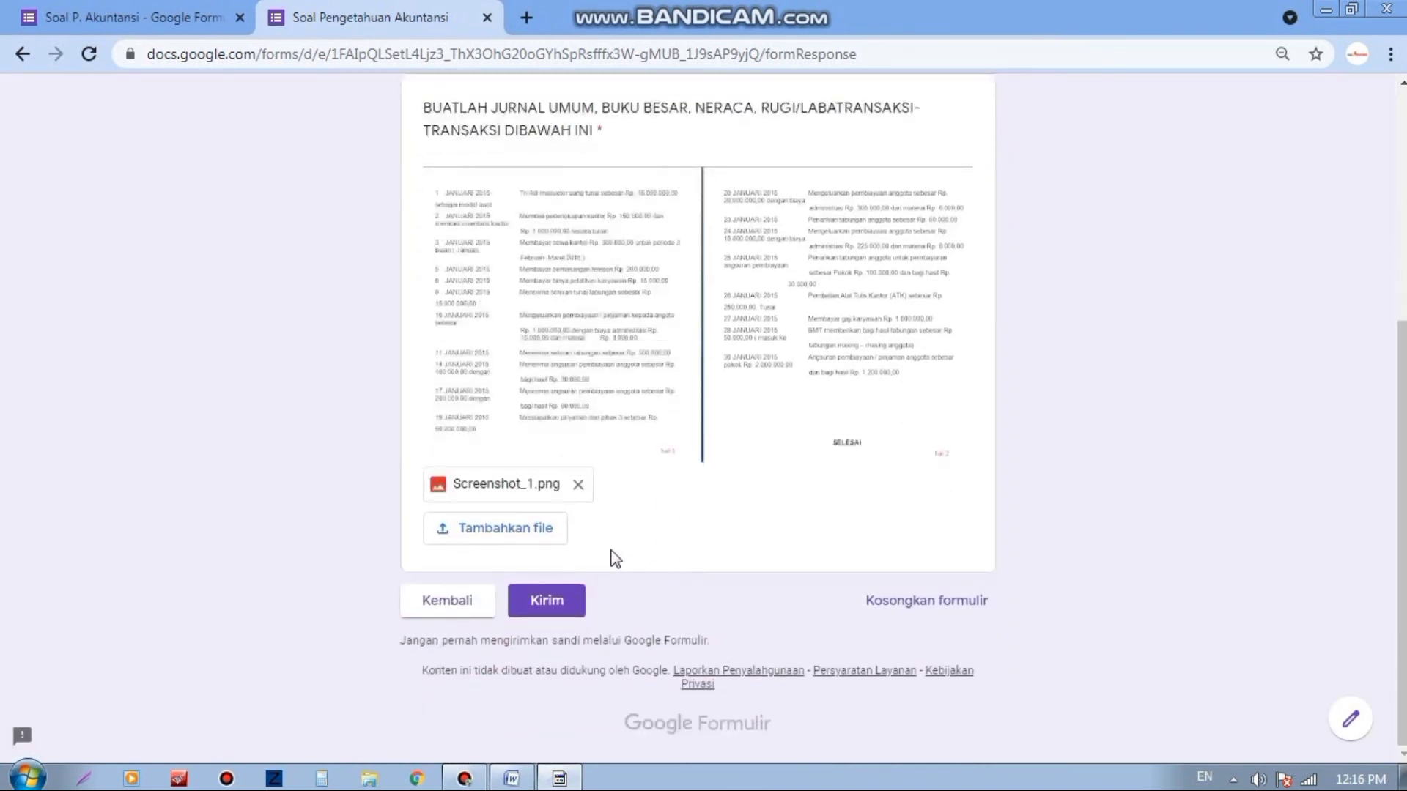
{"action": "left_click", "coordinate": [547, 604]}
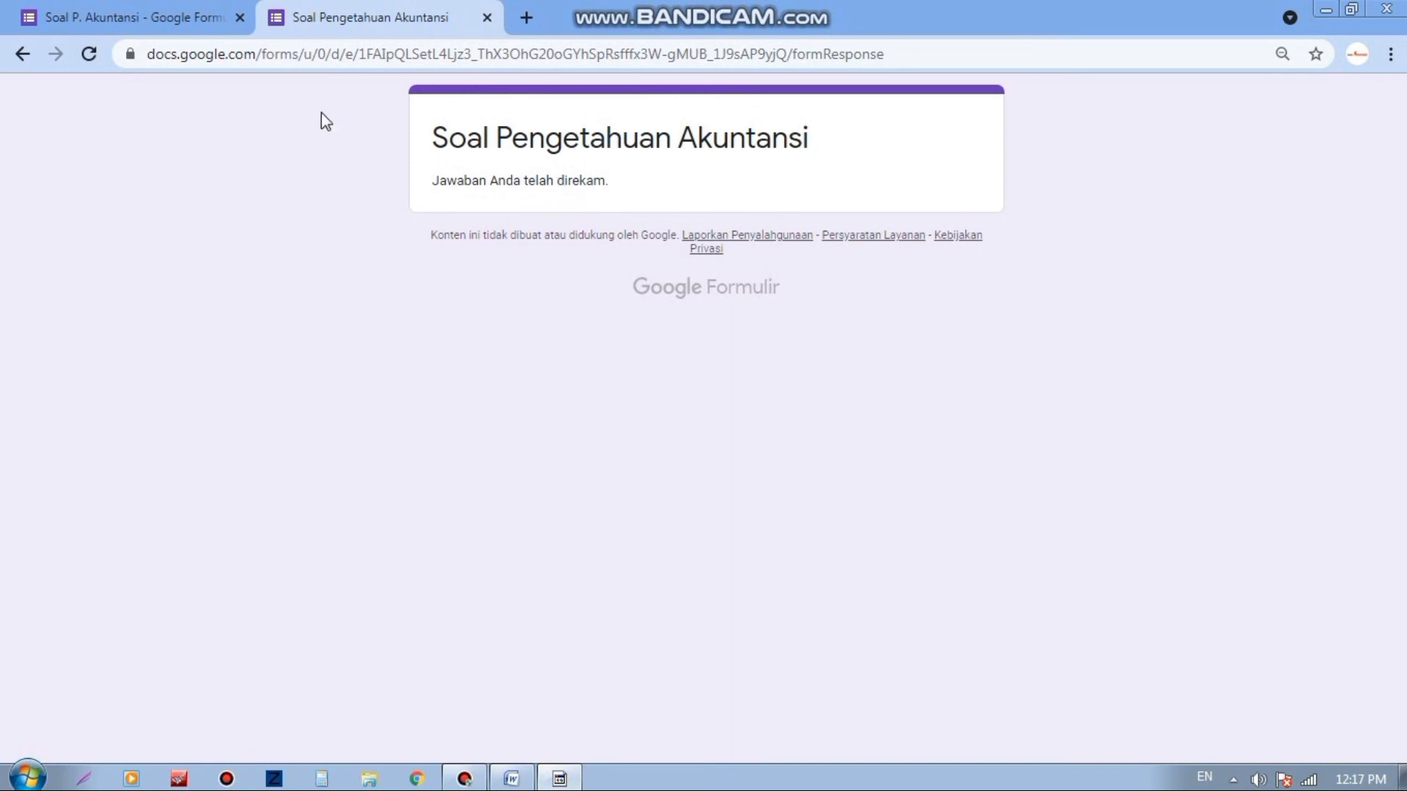
Step: Switch back to the Soal P. Akuntansi editor tab in Chrome
{"action": "left_click", "coordinate": [154, 14]}
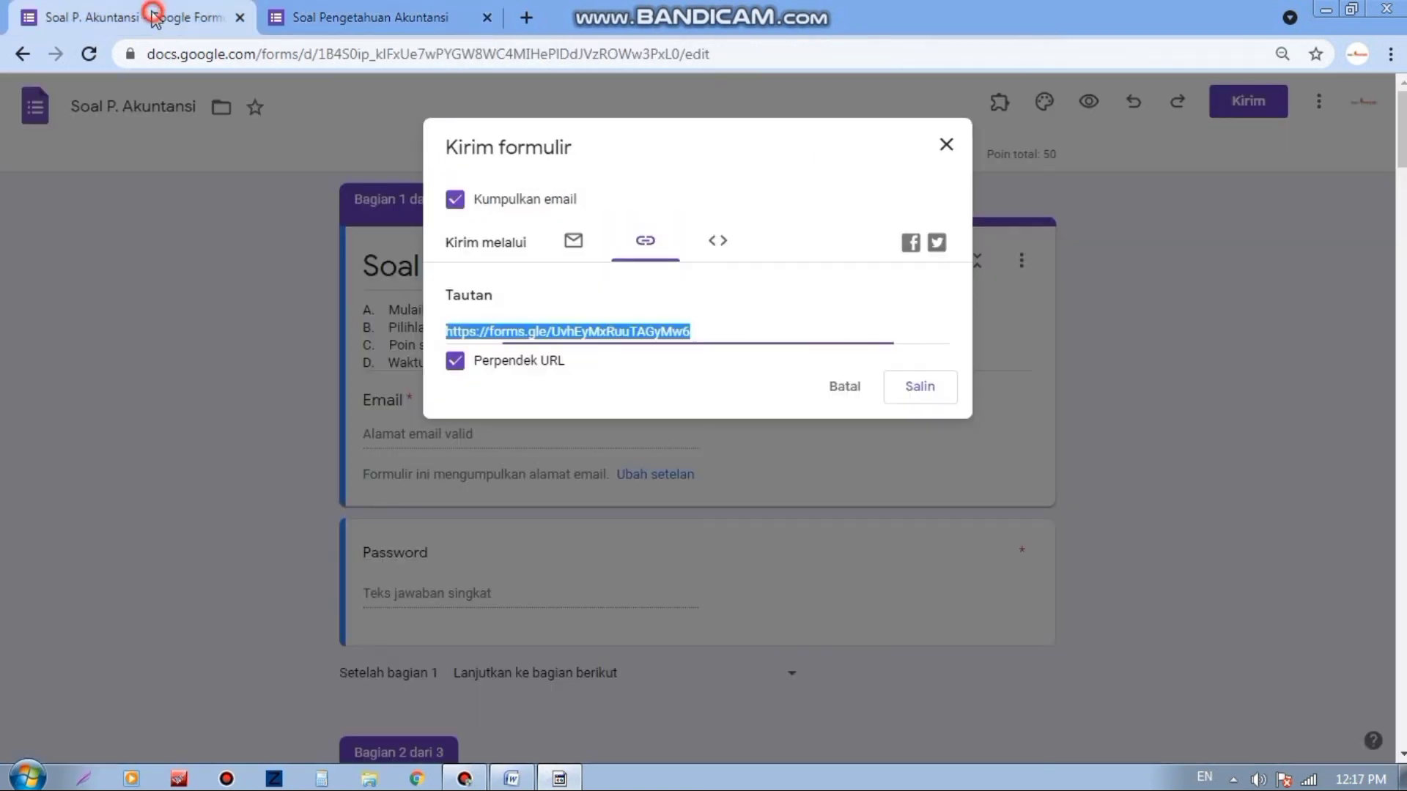
Step: Close the sharing dialog and check the Responses summary showing one submission scored 5/50
{"action": "left_click", "coordinate": [945, 146]}
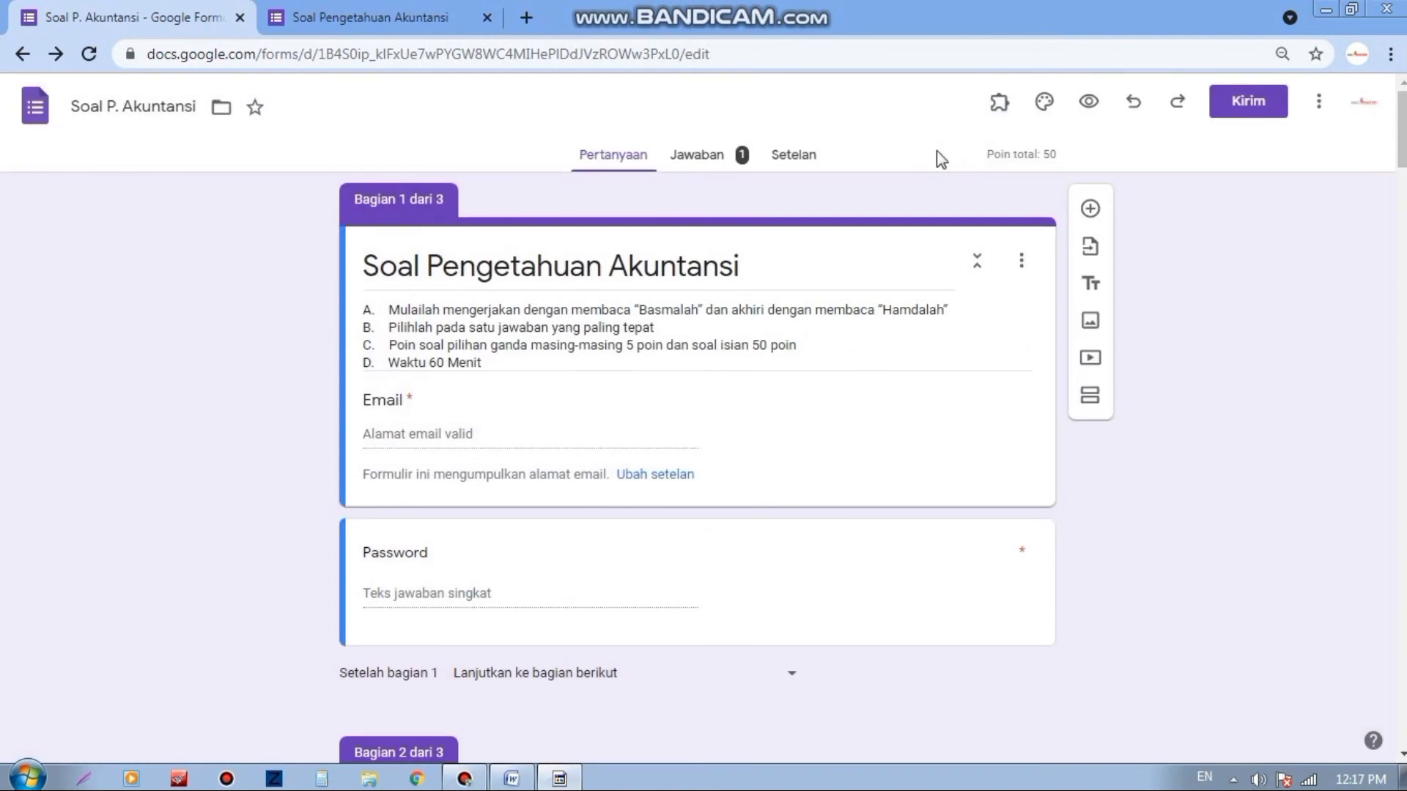
{"action": "left_click", "coordinate": [703, 166]}
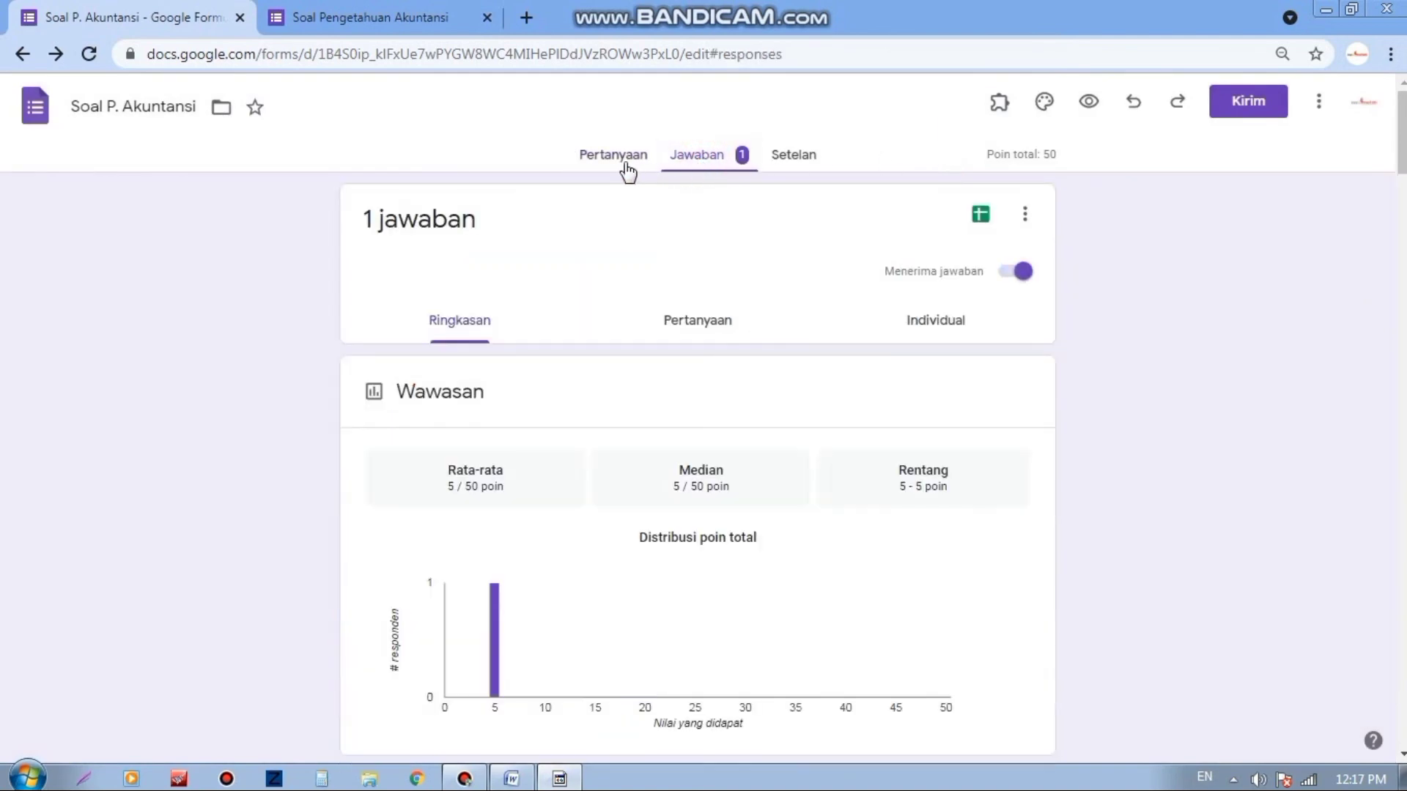
{"action": "scroll", "coordinate": [841, 248], "scroll_direction": "down", "scroll_amount": 8}
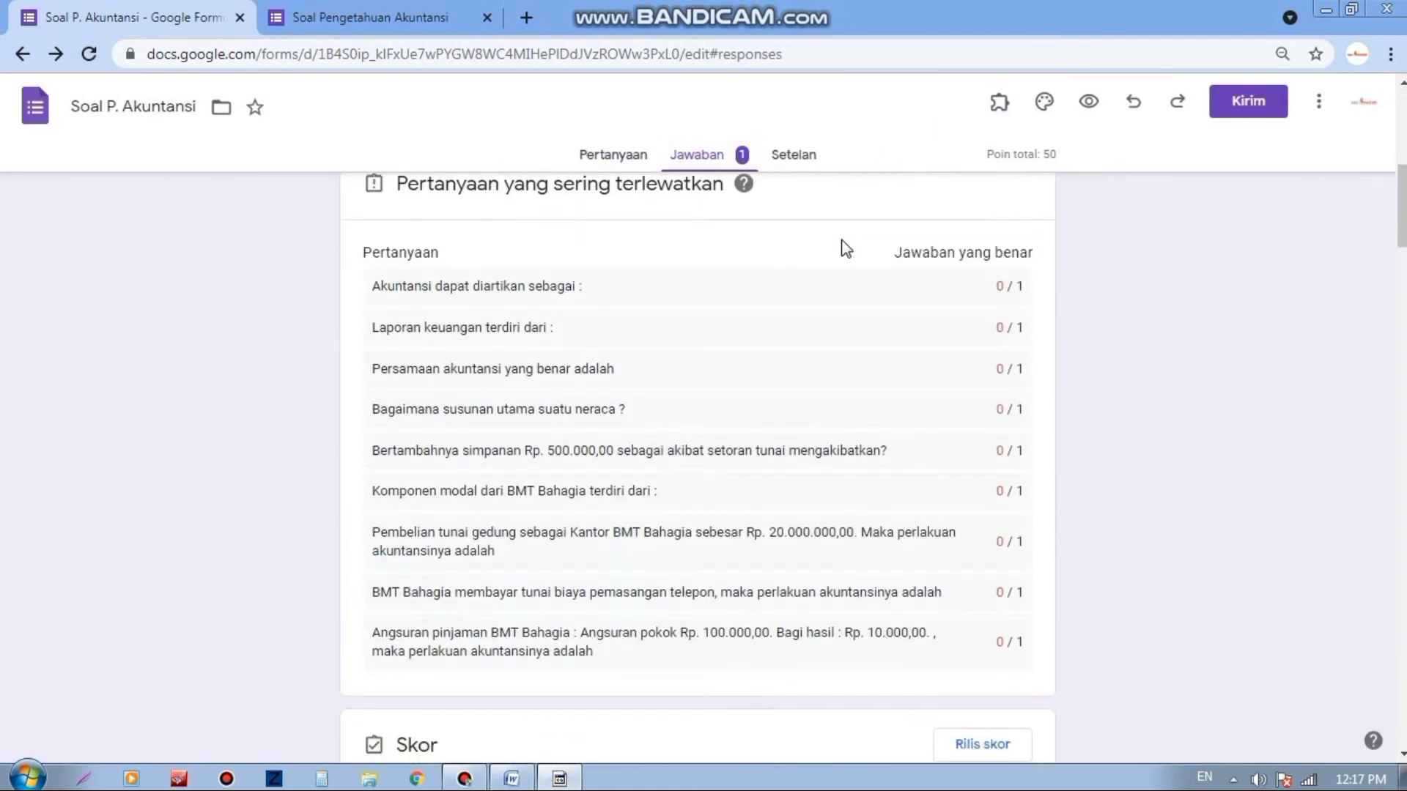
{"action": "scroll", "coordinate": [841, 247], "scroll_direction": "up", "scroll_amount": 7}
{"action": "scroll", "coordinate": [841, 248], "scroll_direction": "down", "scroll_amount": 14}
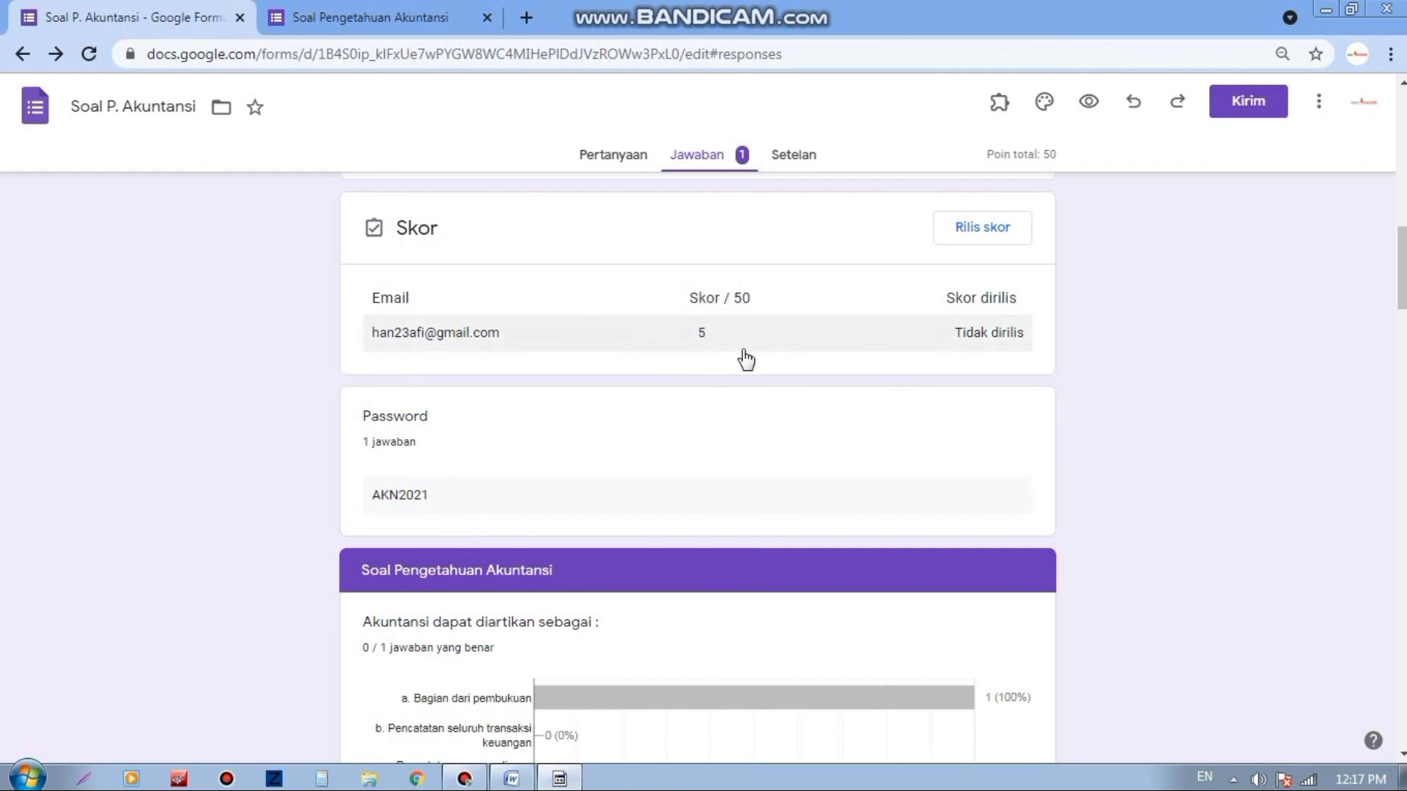
{"action": "left_click", "coordinate": [983, 229]}
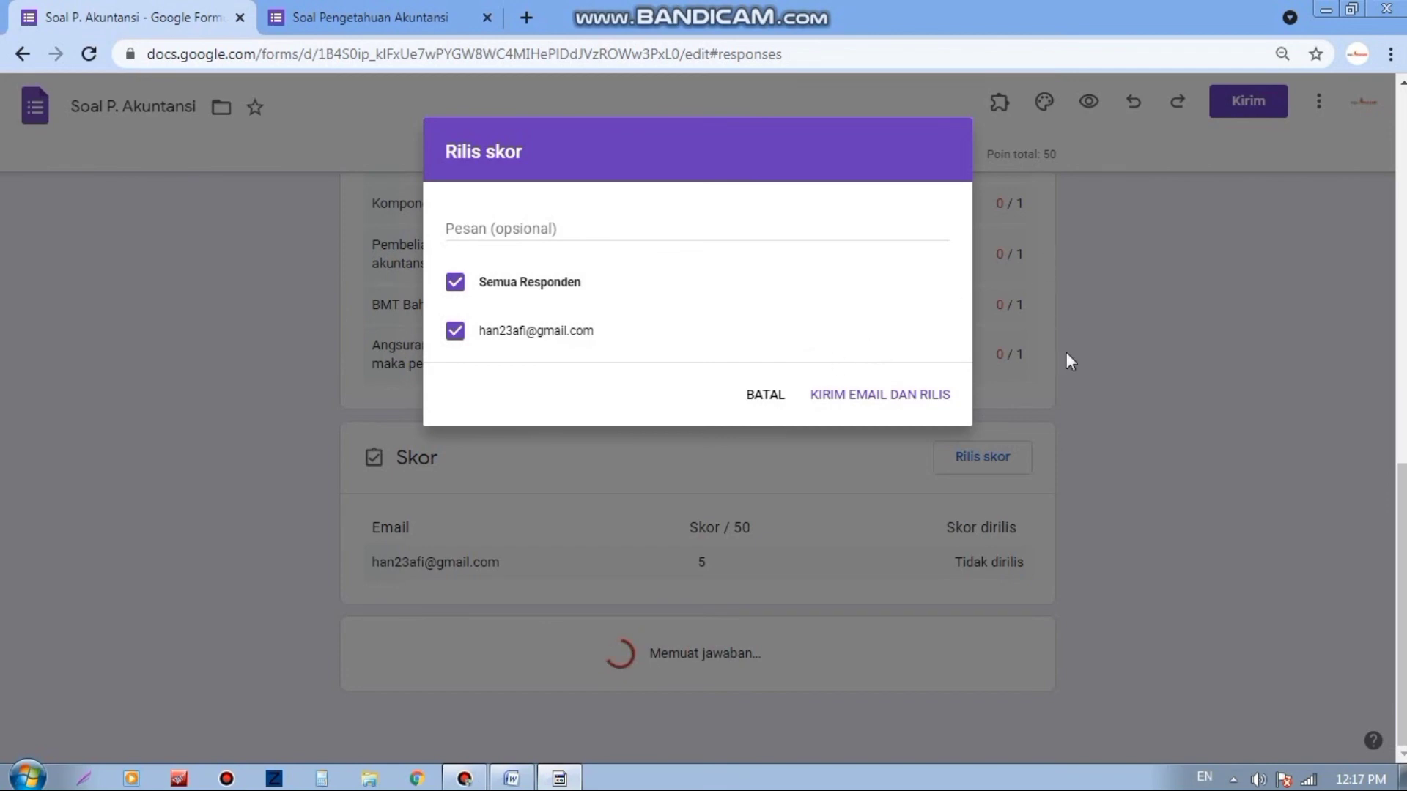
{"action": "left_click", "coordinate": [766, 397]}
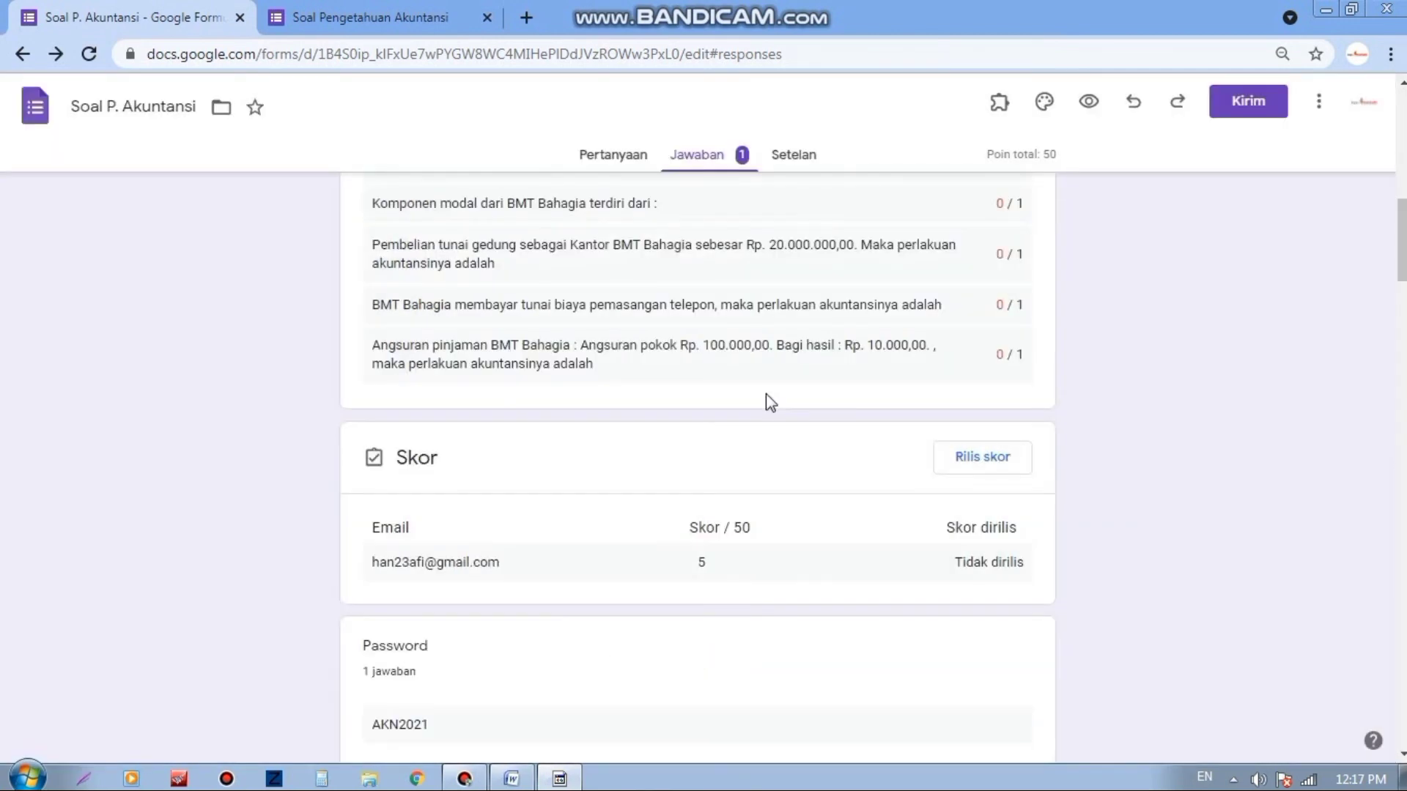